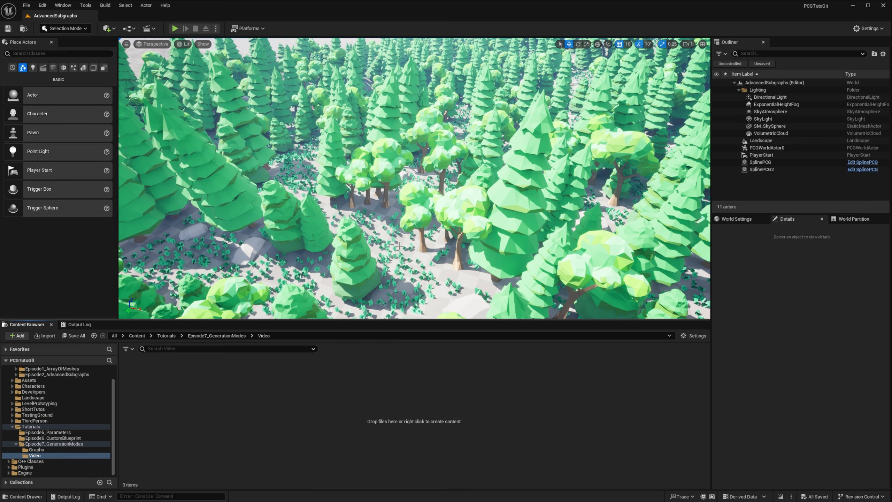
Create a new level from the Open World template
click(26, 5)
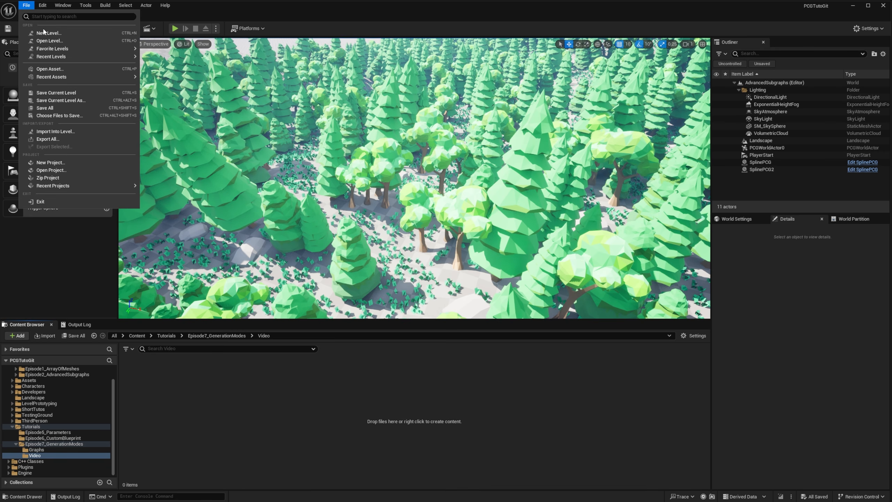
click(44, 32)
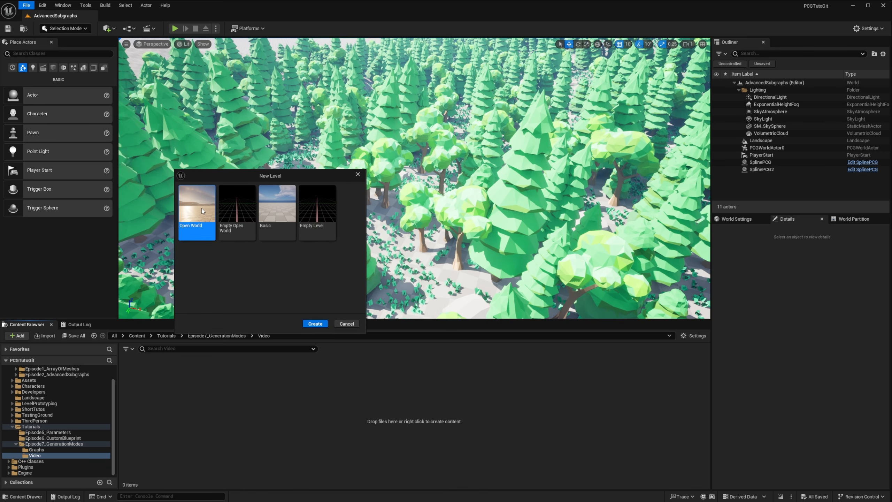
double_click(201, 207)
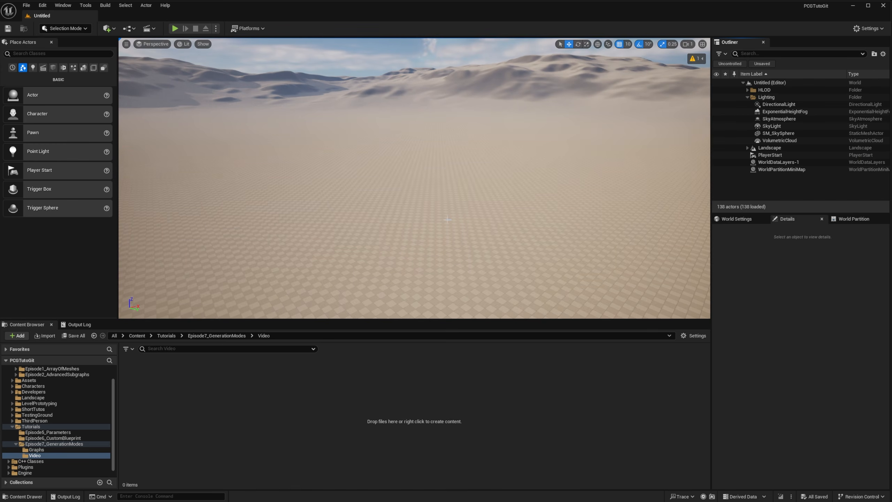
Save the new level as GenerationModes_Tuto in the Video folder of Episode7_GenerationModes
click(27, 5)
click(62, 101)
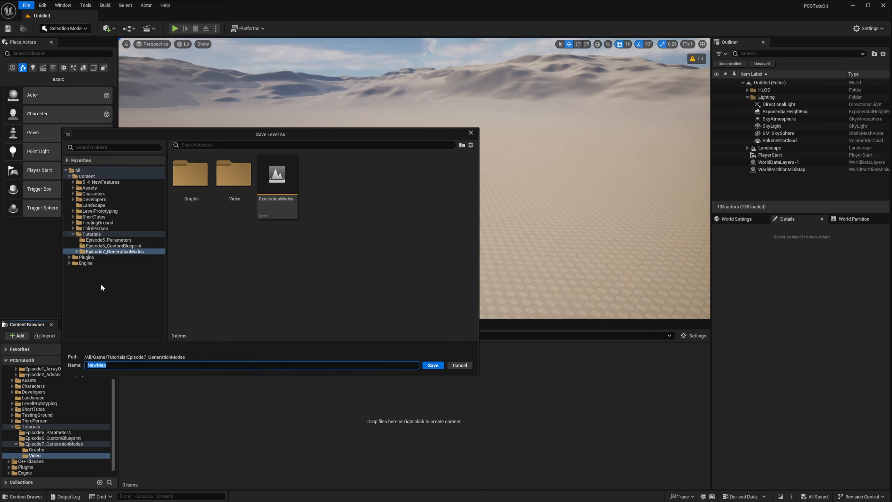
double_click(234, 186)
text(GenerationMopd)
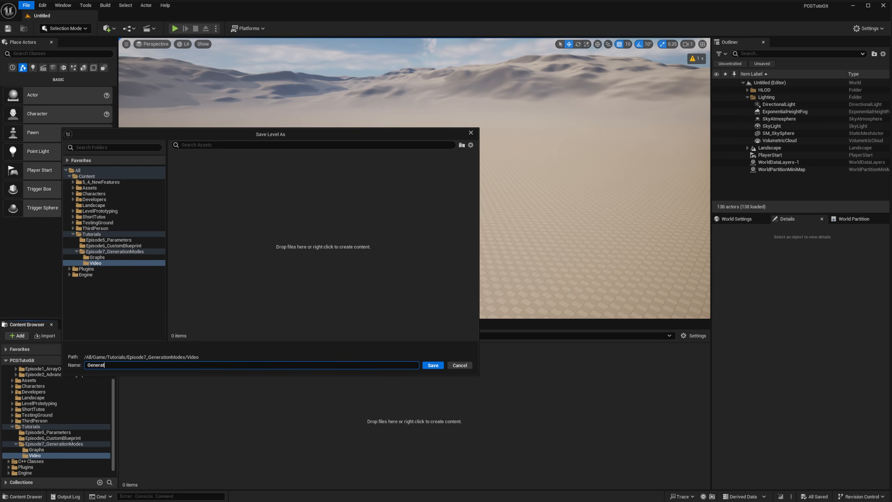
text(_Tuto)
key(Return)
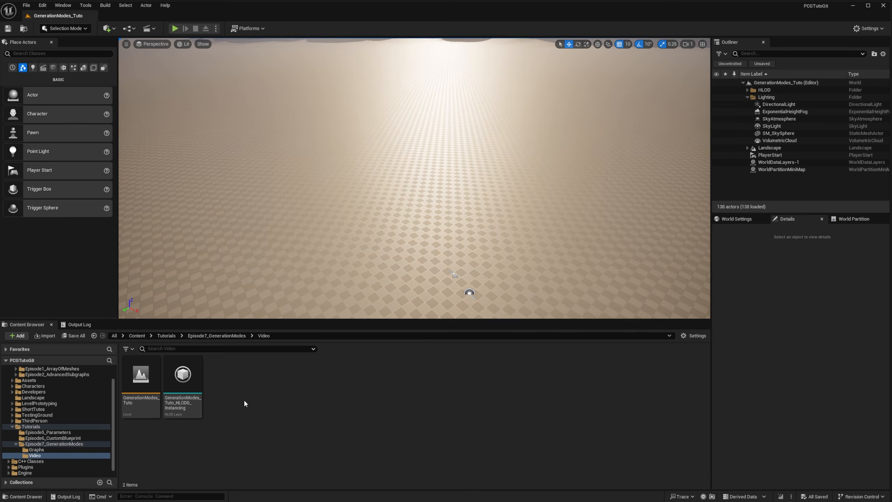
Create a PCG Graph asset named PCGSimple in the Video folder
right_click(244, 400)
mouse_move(387, 353)
click(428, 359)
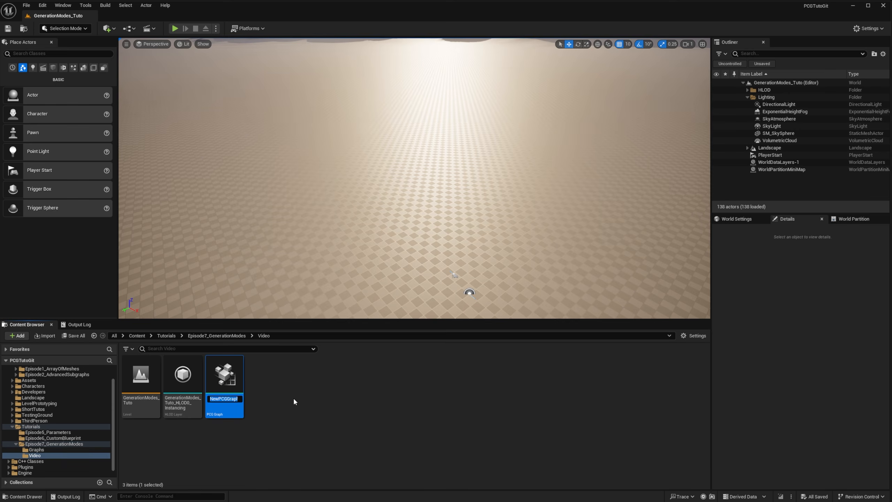
text(PCGSimple)
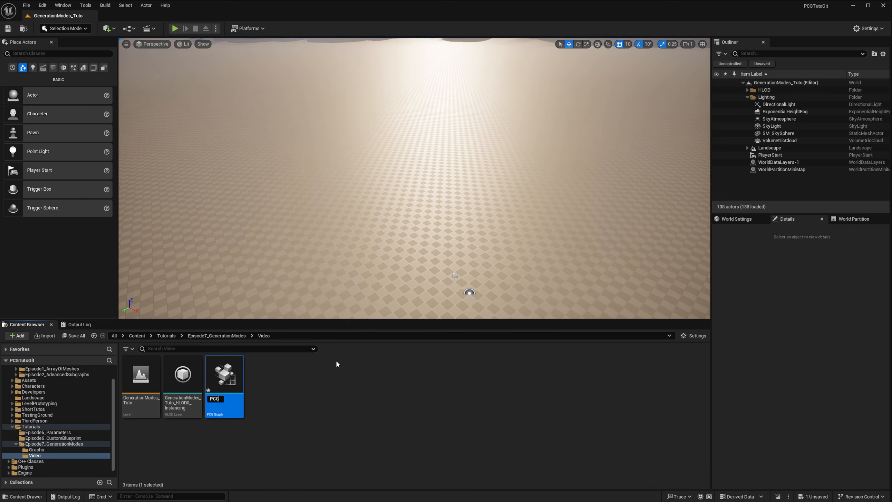
key(Return)
Place the PCGSimple graph in the level as a volume and set its location to 0, 0, 0
drag(235, 356, 396, 128)
click(801, 324)
text(0)
key(Tab)
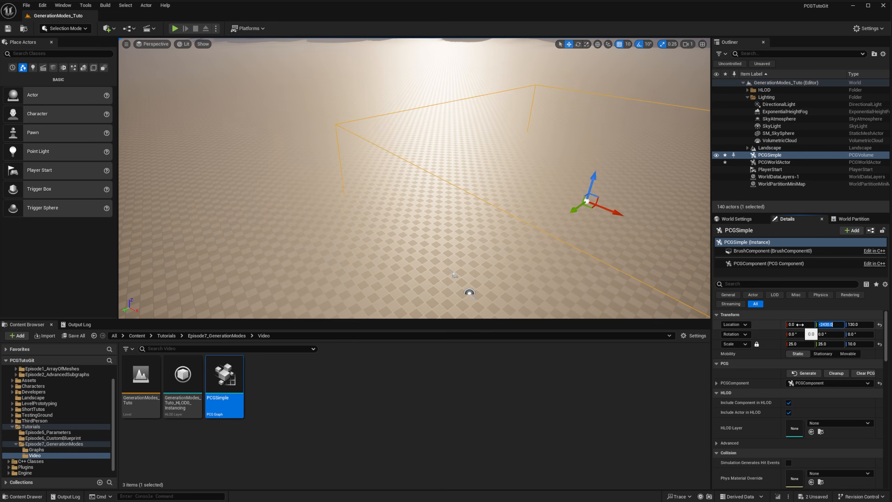
text(0)
key(Tab)
text(0)
key(Return)
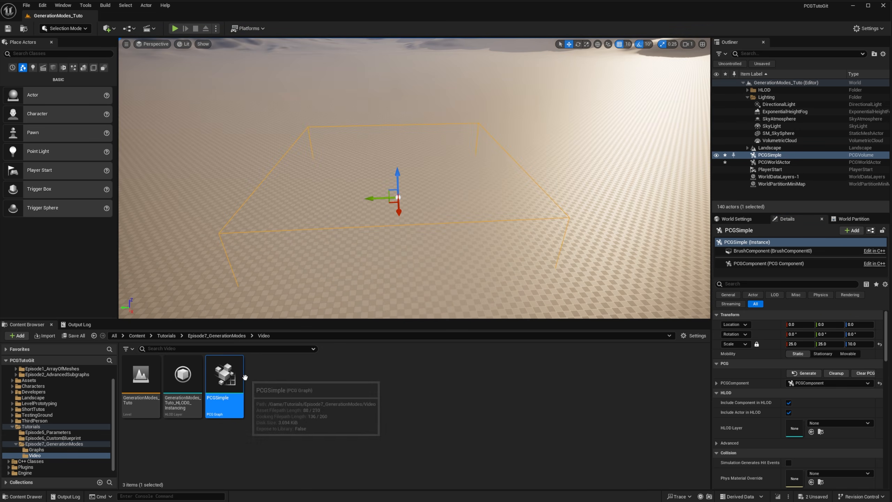
In the PCGSimple graph, add and connect Get Landscape Data, Surface Sampler and Transform Points nodes in sequence
double_click(225, 380)
right_click(242, 242)
text(get lan)
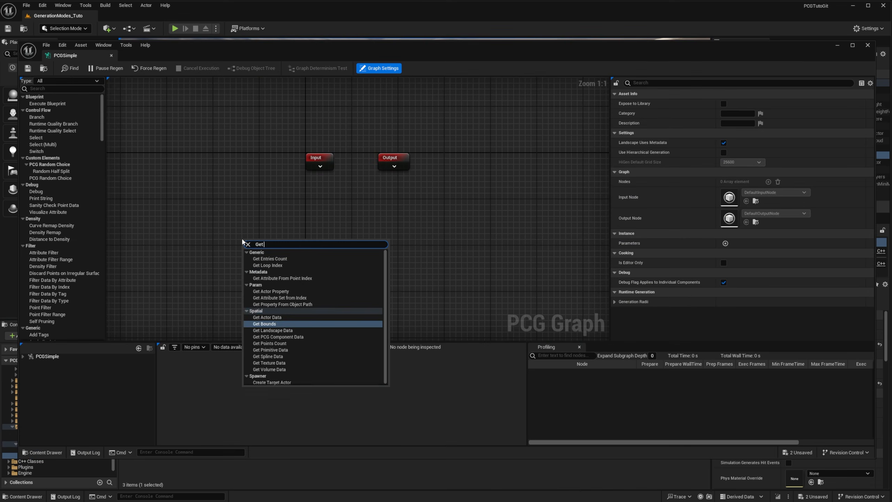
key(Return)
drag(262, 244, 403, 229)
text(surface)
key(Return)
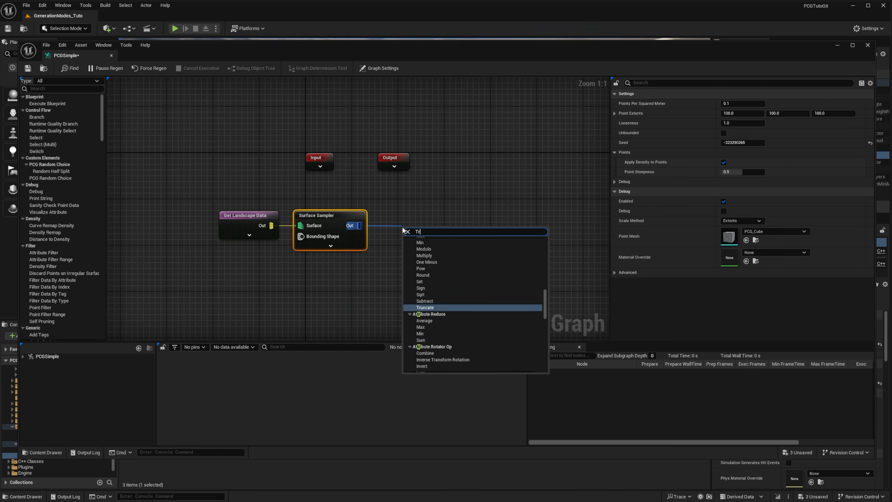
text(Tran)
click(430, 363)
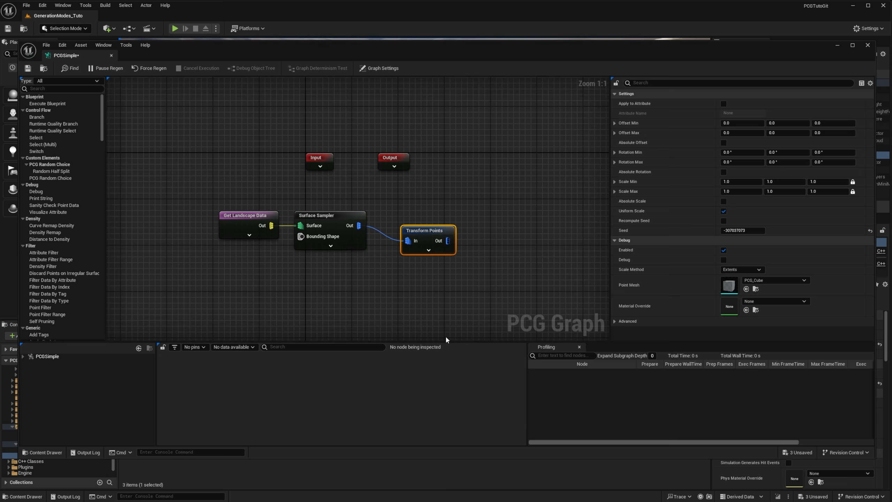
drag(427, 235, 405, 217)
Set the Transform Points node's minimum scale to 0.5, maximum scale to 1.5 and maximum Z rotation to 360°
click(738, 182)
text(0.5)
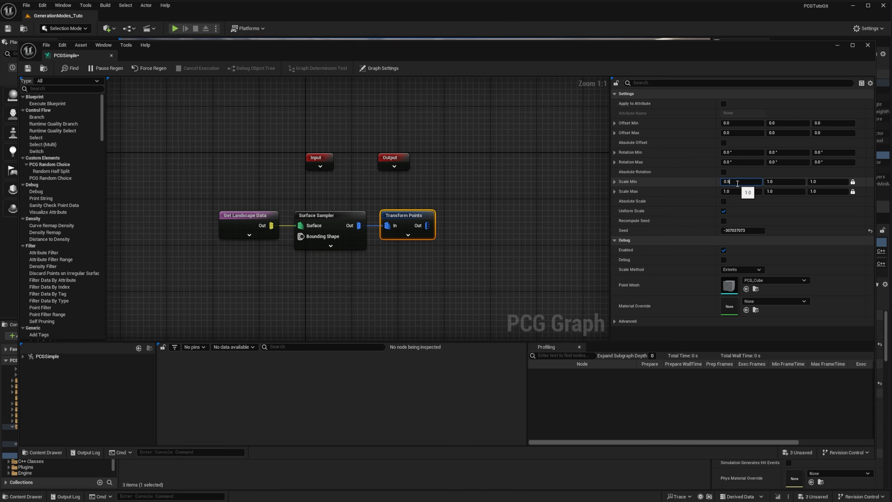
key(Tab)
key(Tab)
key(Tab)
text(1.5)
key(Return)
click(833, 162)
text(360)
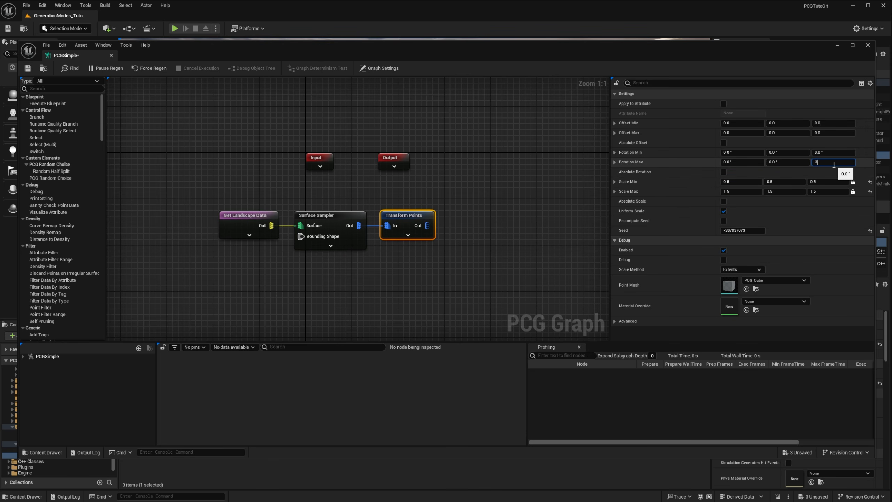
key(Return)
Connect a Static Mesh Spawner after Transform Points and give it three mesh entries
drag(427, 225, 474, 218)
text(static)
key(Return)
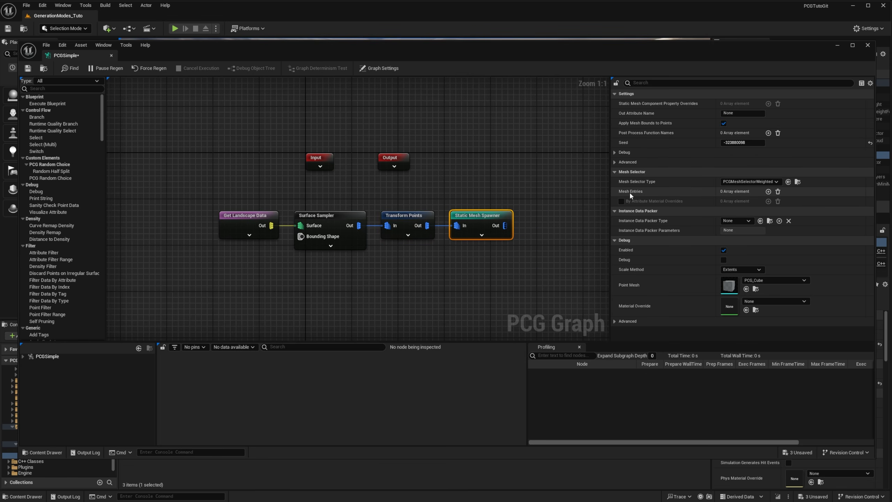
click(768, 191)
click(768, 192)
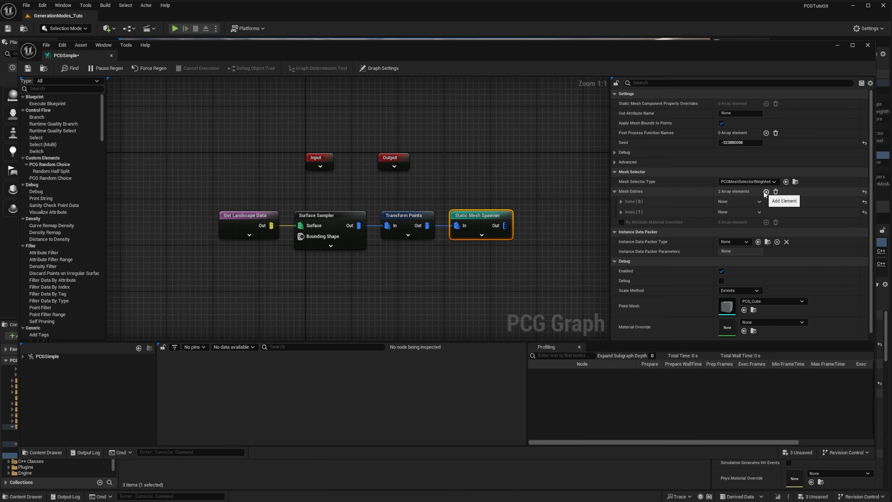
click(768, 192)
Assign PCG_Tree_01 as the static mesh of the spawner's first mesh entry
click(621, 223)
click(621, 212)
click(621, 202)
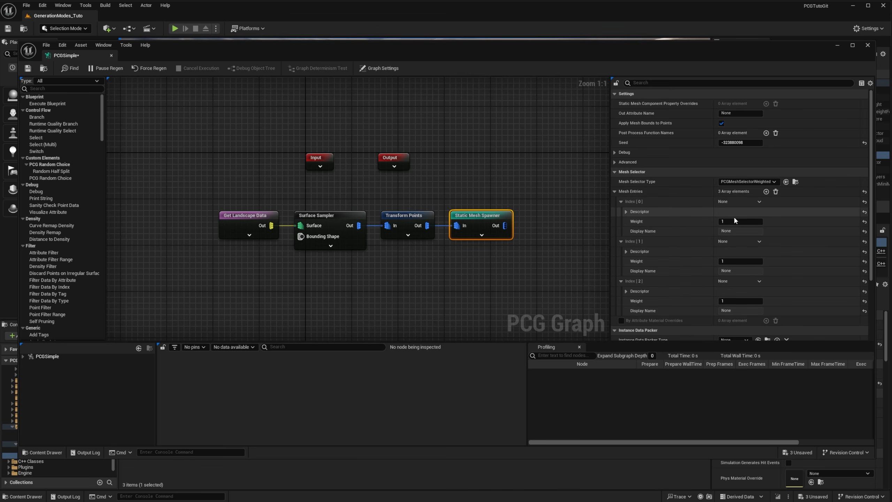
click(621, 213)
click(773, 233)
text(PCG_)
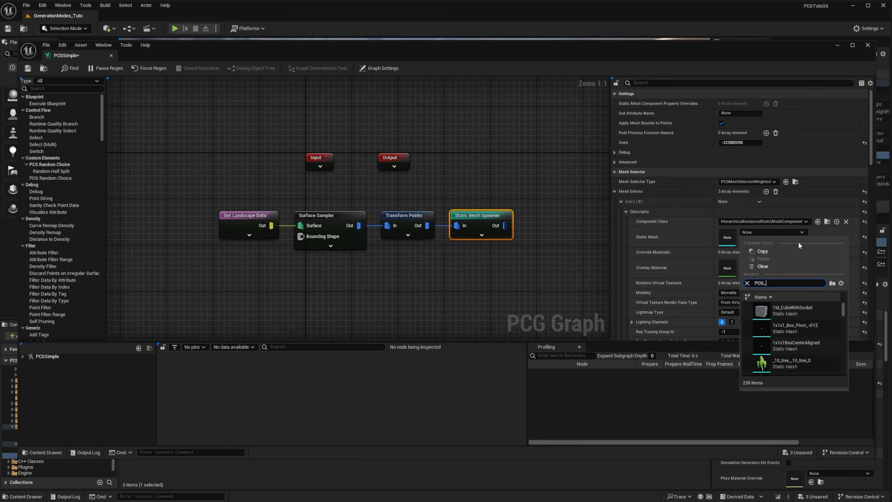
text(Tree)
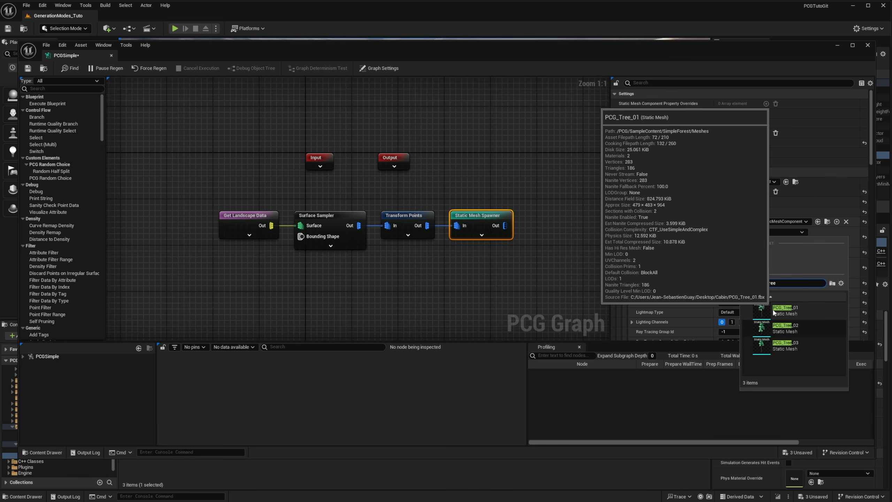
click(841, 283)
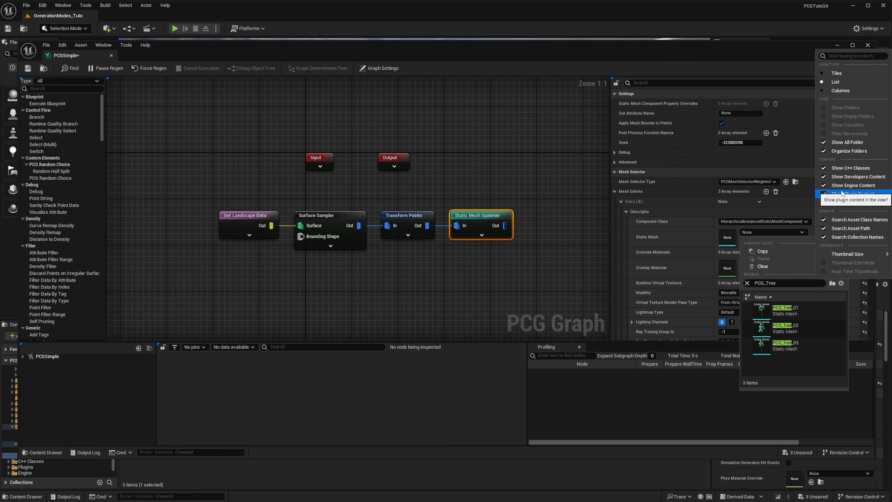
click(792, 310)
click(621, 201)
Assign PCG_Tree_02 as the static mesh of the spawner's second mesh entry
click(627, 222)
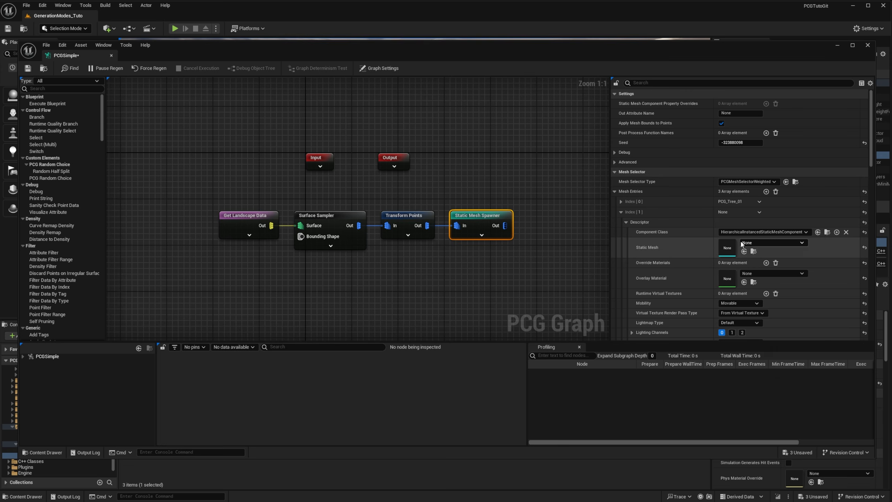
click(742, 244)
text(PCG_Tree)
click(790, 339)
click(621, 212)
Assign PCG_Tree_03 as the static mesh of the spawner's third mesh entry
click(622, 222)
click(621, 222)
click(627, 233)
click(773, 253)
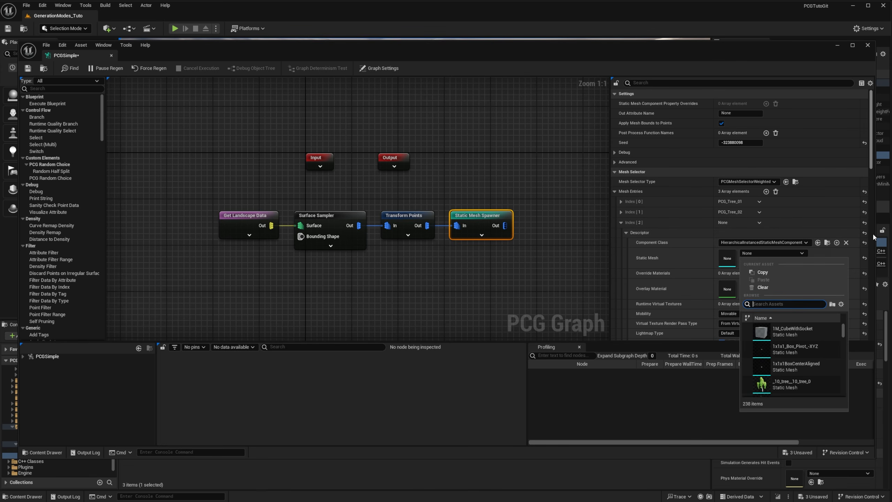
text(PCG_Tree)
click(791, 367)
click(621, 223)
Save the PCGSimple graph and return to the level to view the generated trees
key(ctrl+s)
click(839, 45)
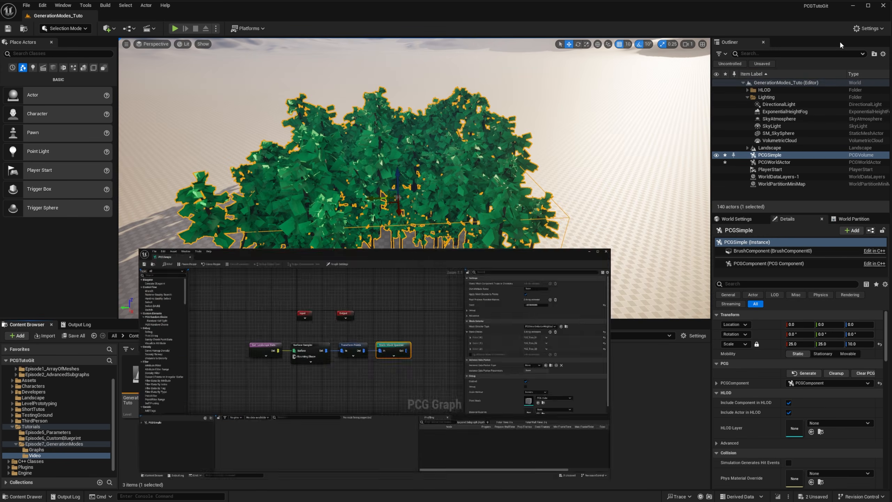
right_drag(538, 230, 515, 219)
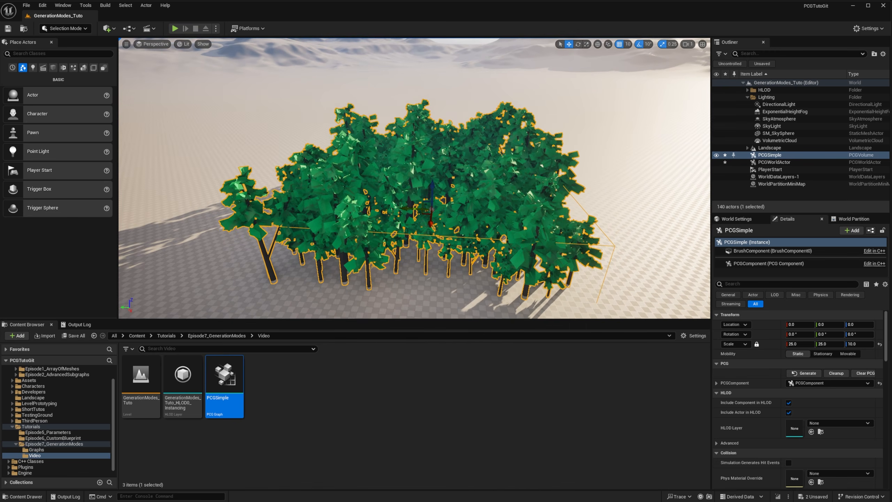
mouse_move(209, 220)
right_down()
mouse_move(215, 223)
mouse_move(209, 220)
right_up()
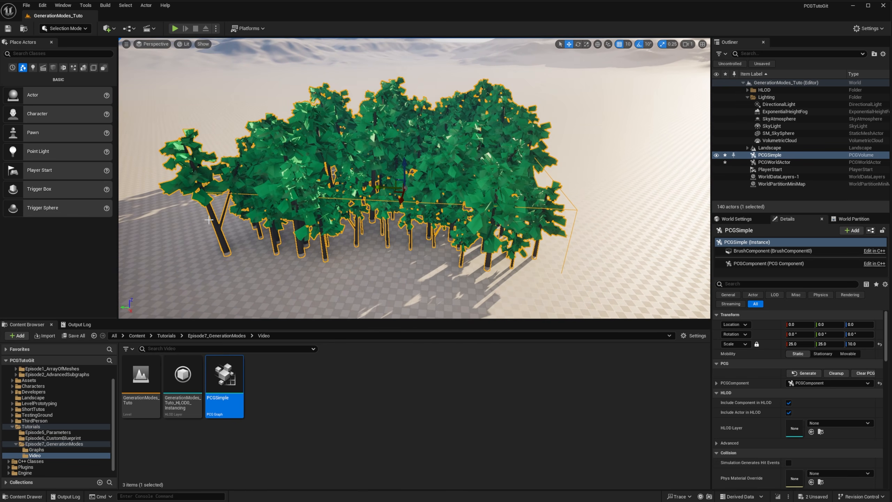
Turn on the FPS display and the UnitGraph engine statistics in the level viewport
click(126, 44)
click(151, 86)
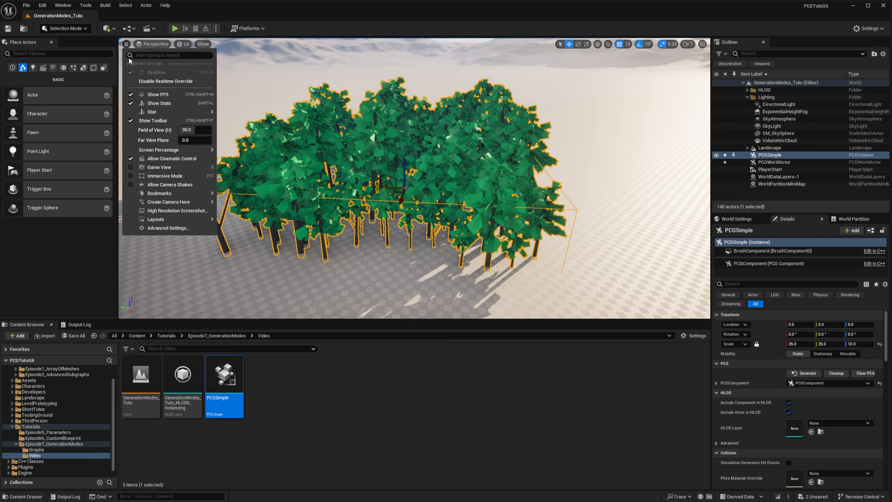
mouse_move(191, 113)
mouse_move(237, 123)
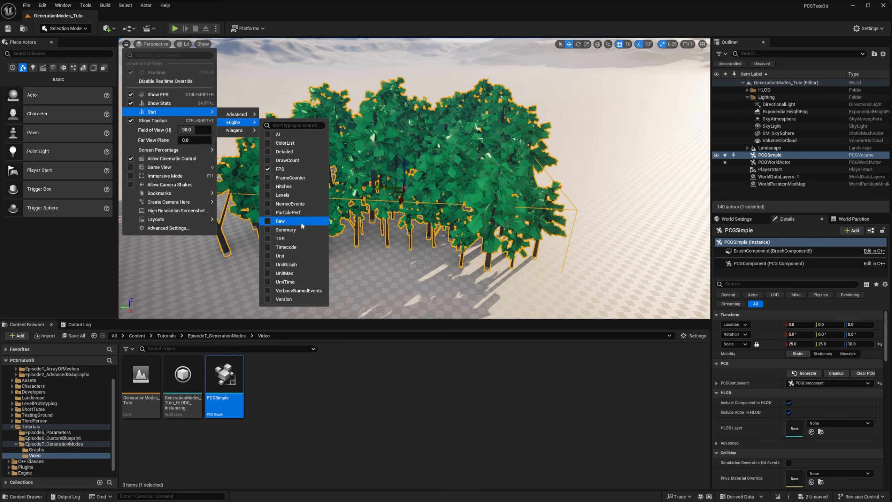
click(285, 274)
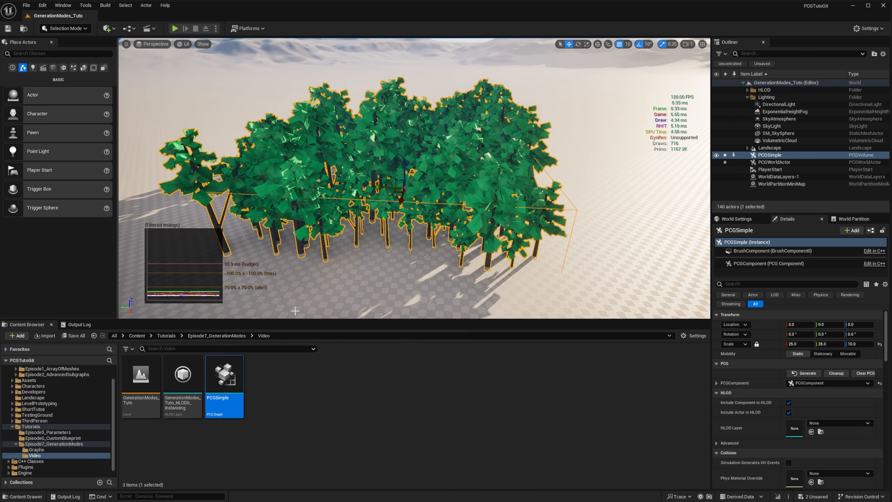
Inspect the Surface Sampler's point data for the PCGSimple component in its graph, and force the graph to regenerate
double_click(225, 380)
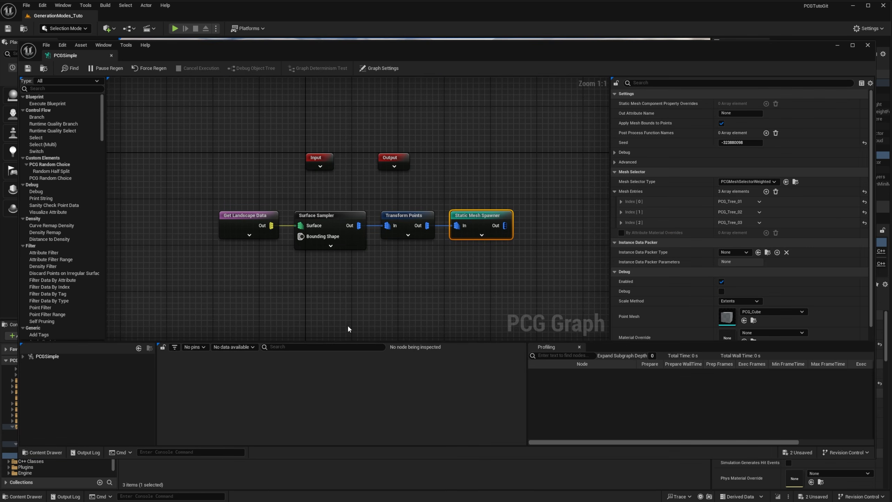
click(340, 227)
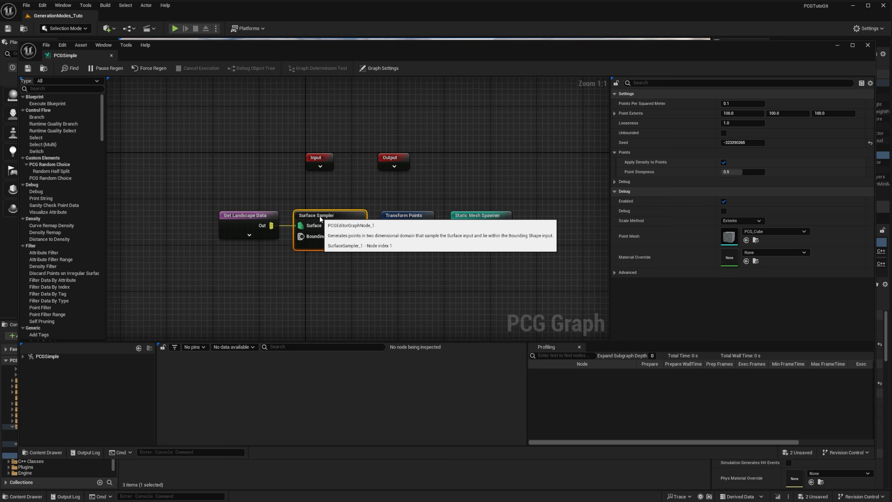
click(24, 357)
click(119, 361)
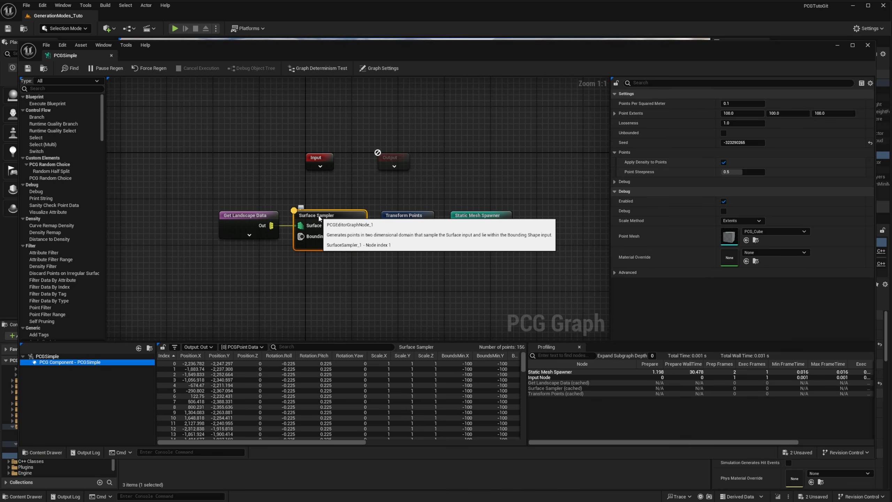
right_click(319, 218)
click(275, 306)
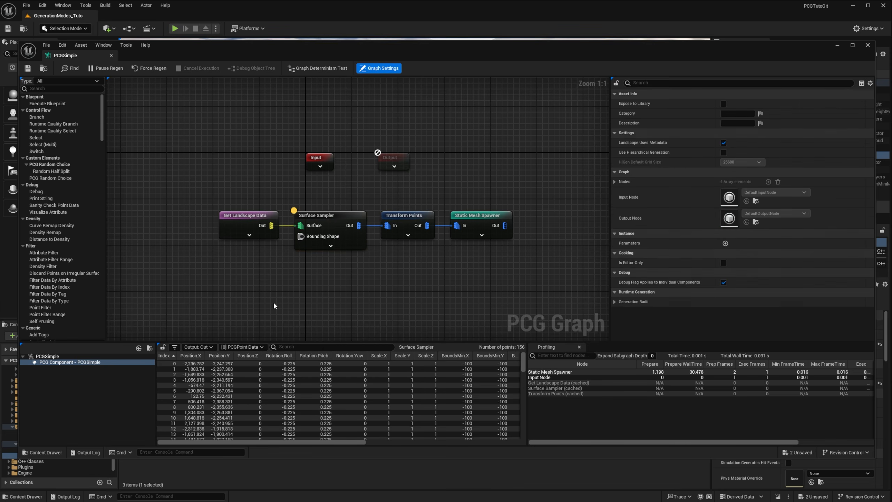
drag(320, 443, 492, 443)
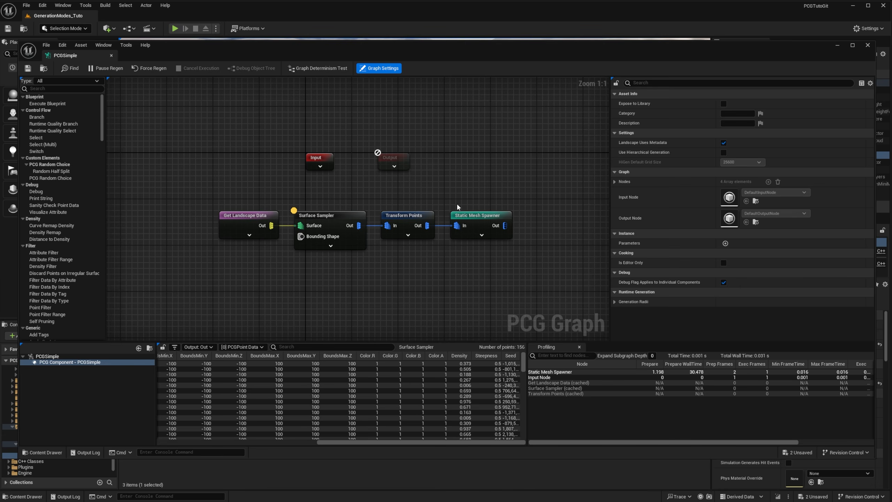
click(149, 68)
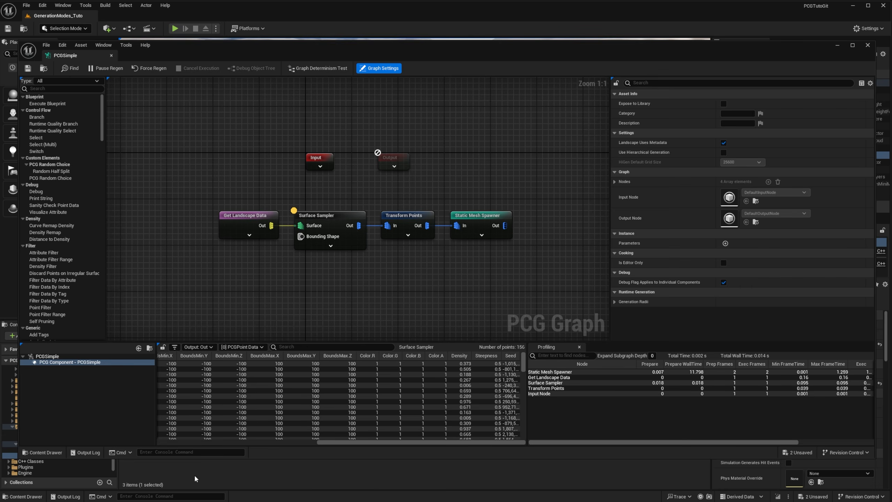
Look up the pcg.FrameTime console variable among the PCG console commands, then dismiss the suggestions
click(194, 452)
text(pcg)
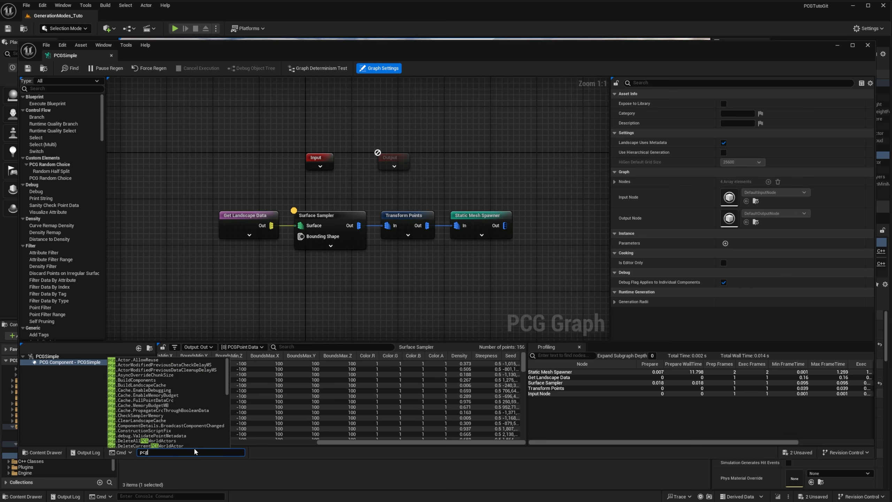
text(.Editor)
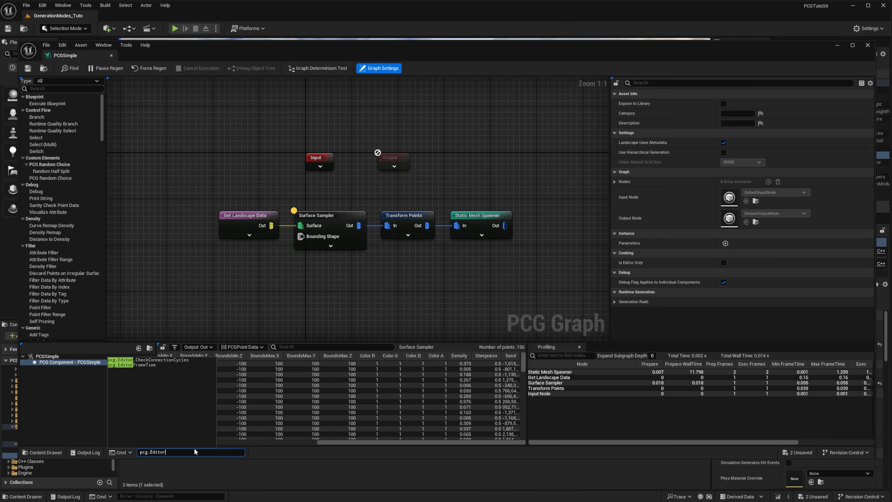
key(BackSpace)
key(BackSpace)
key(BackSpace)
key(BackSpace)
key(BackSpace)
key(BackSpace)
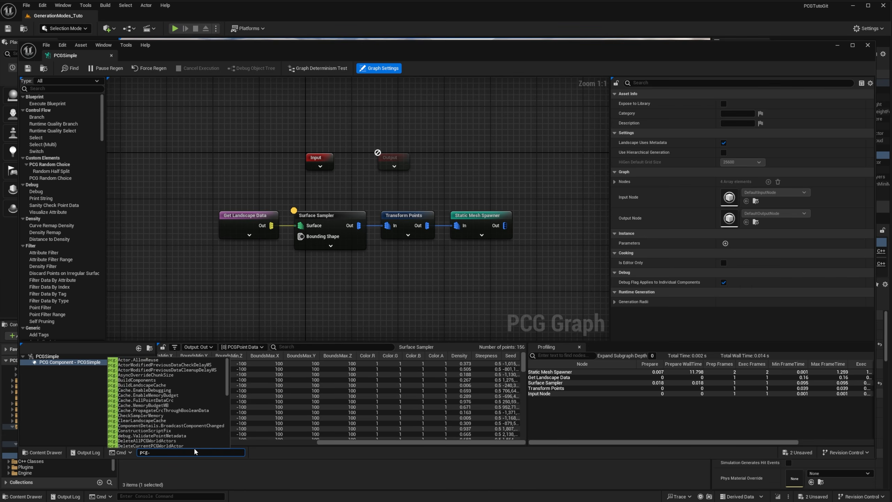
text(Fram)
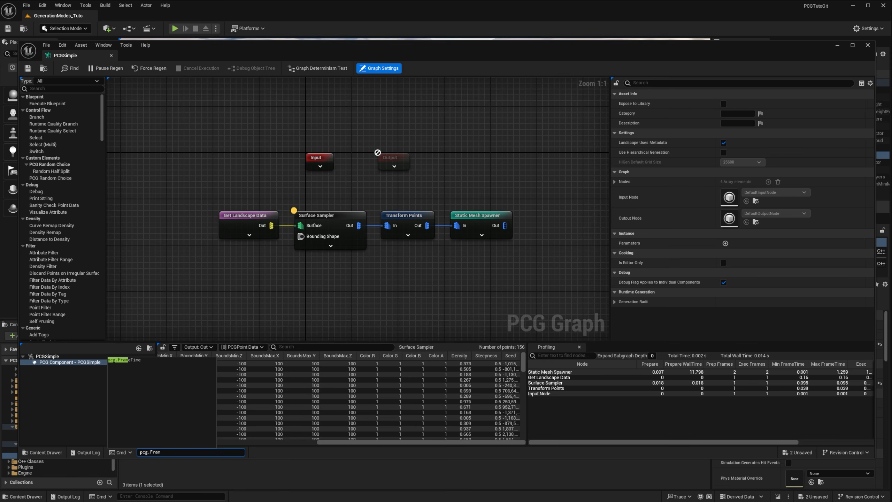
key(Escape)
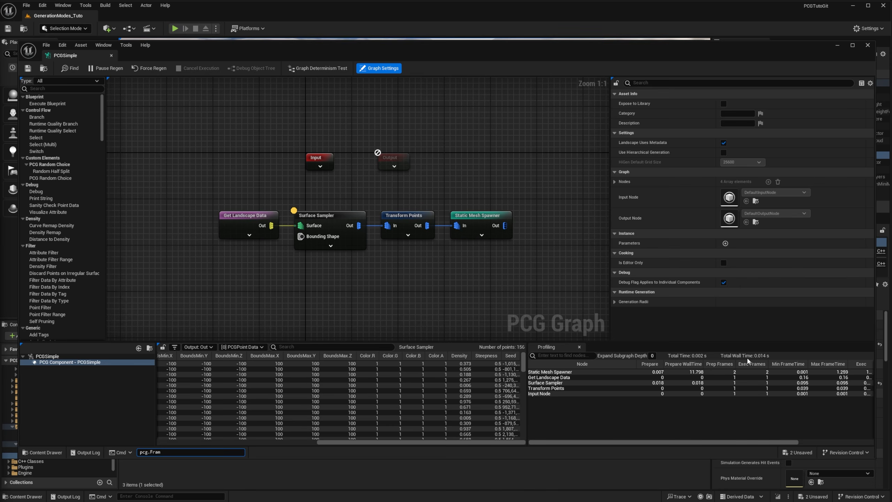
Scale the PCGSimple volume to 100 in X with locked proportions and examine the node timings in its graph's profiling table
click(837, 45)
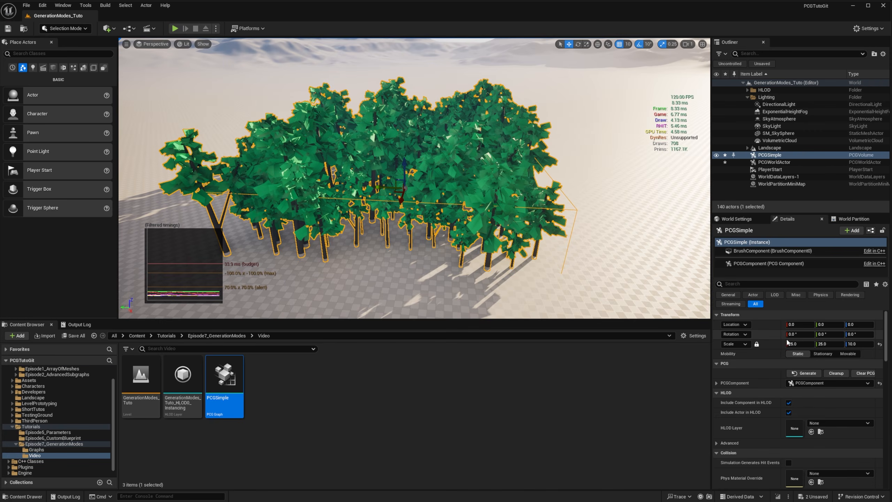
text(100)
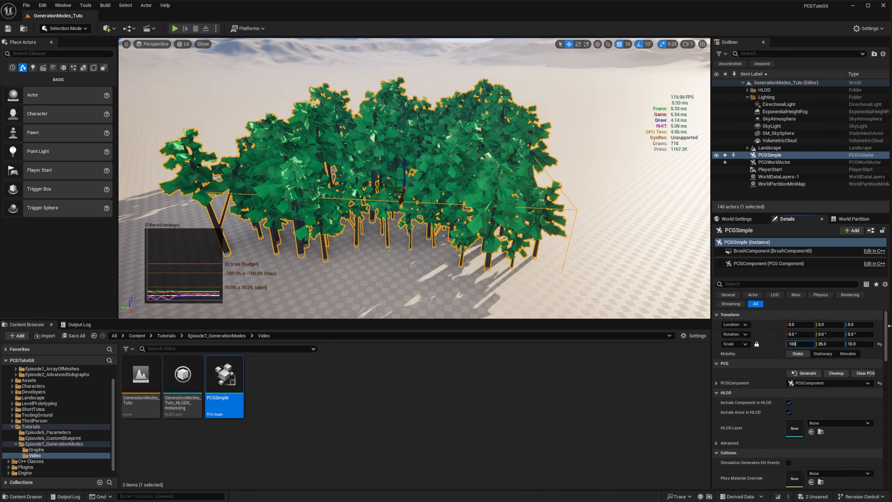
key(Return)
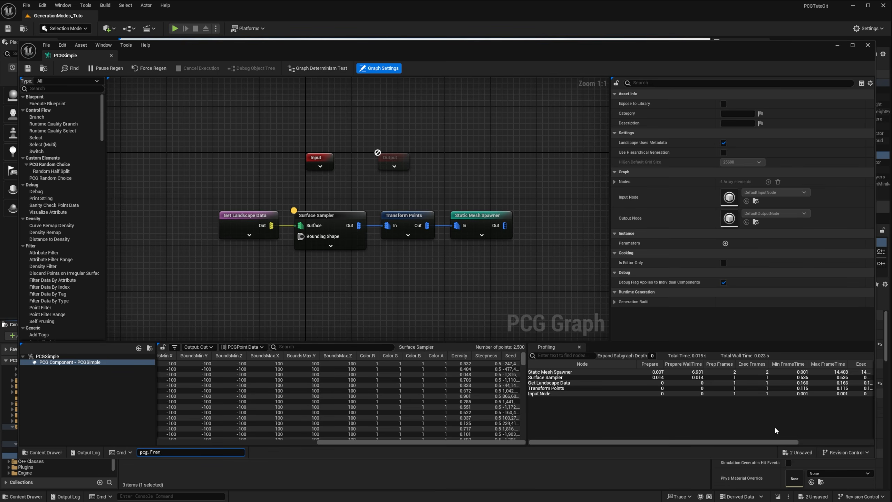
drag(802, 443, 875, 443)
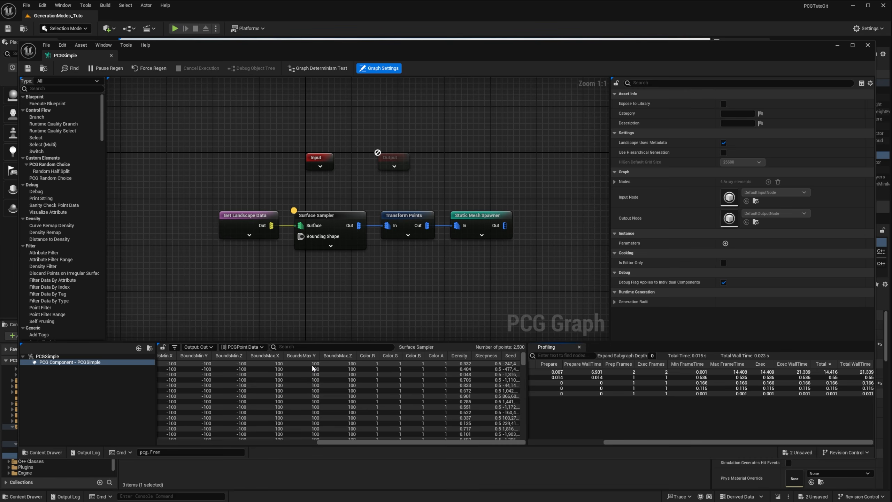
Scale the PCGSimple volume to 250 in X with locked proportions and view the larger forest in the level
click(838, 45)
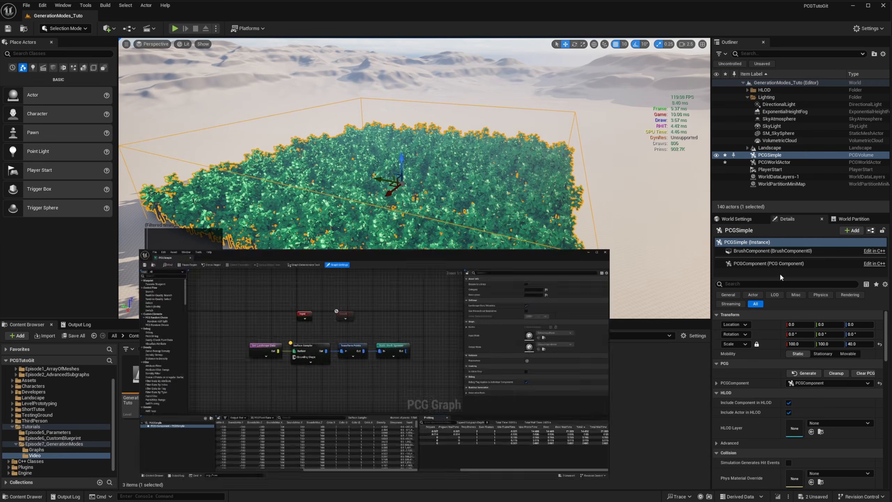
text(250)
key(Return)
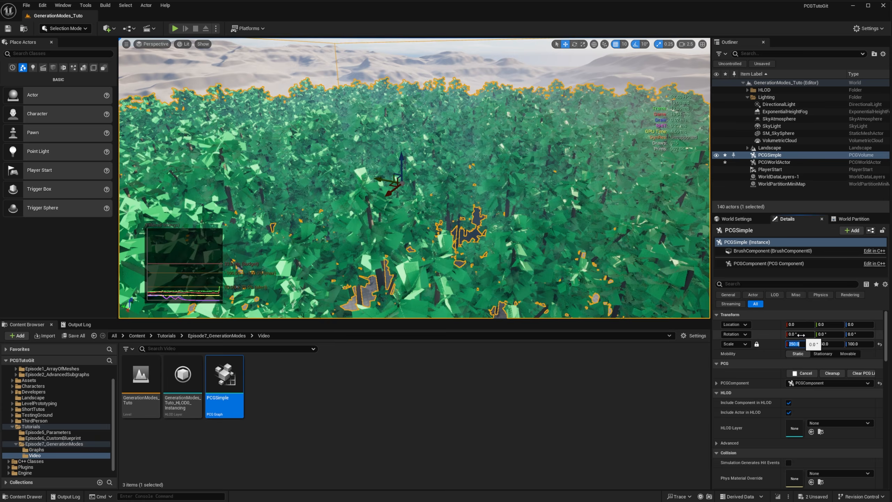
scroll(478, 167, down, 10)
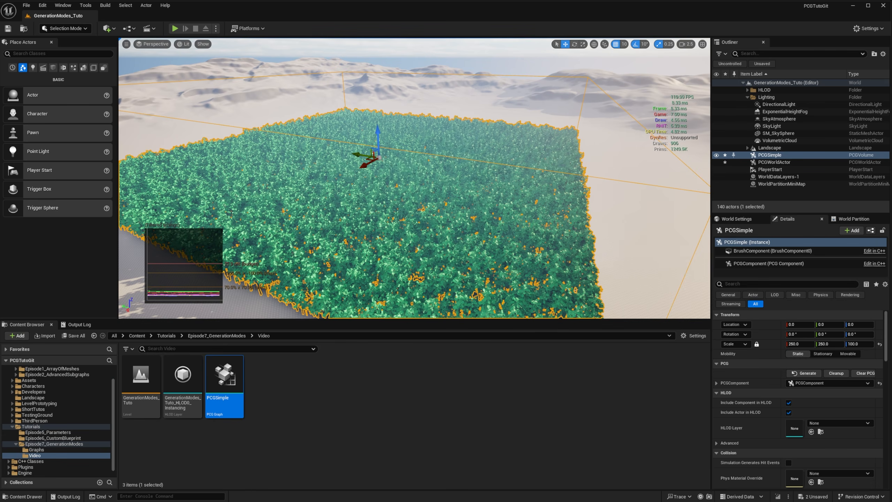
Scale the PCGSimple volume to 1000 in X with locked proportions, check its profiling timings, and return to the level
click(799, 344)
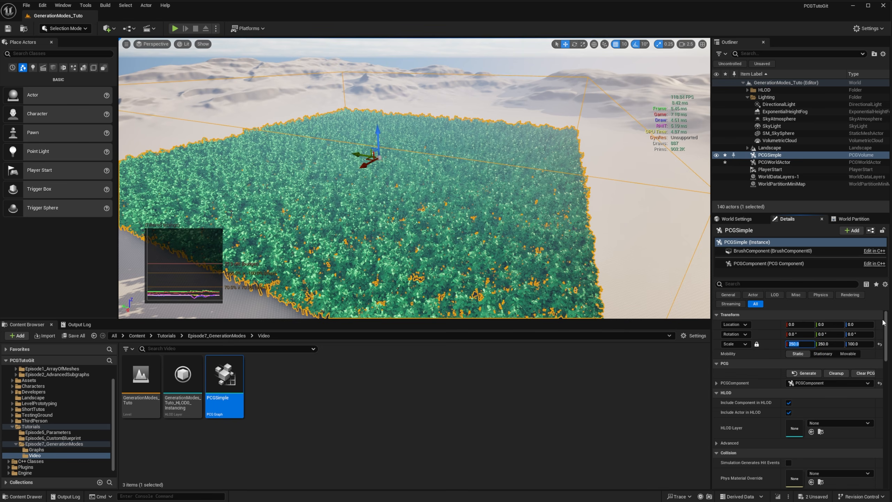
text(1000)
key(Return)
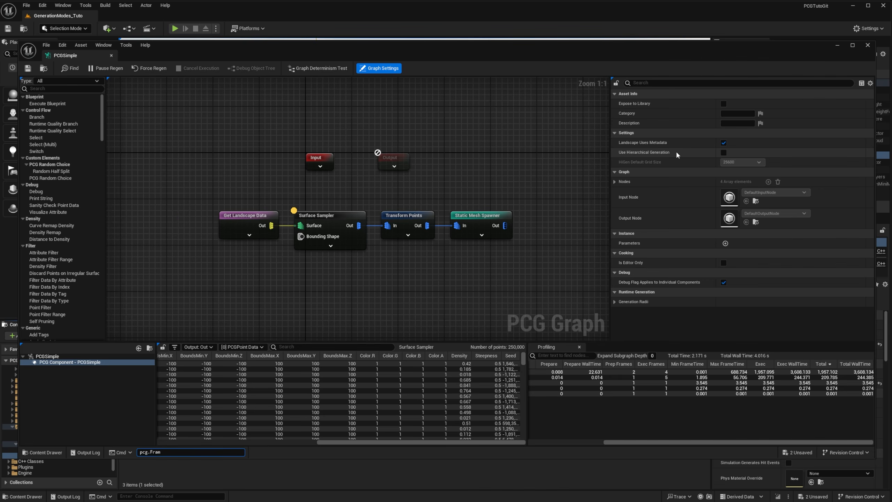
click(838, 46)
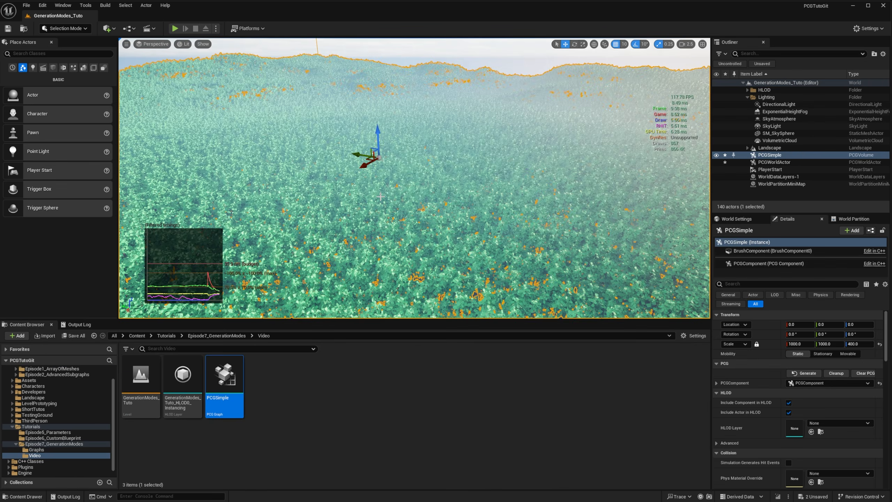
Raise the PlayerStart high above the forest to a Z location of about 31662, and play-test the level
double_click(771, 169)
right_drag(598, 176, 597, 197)
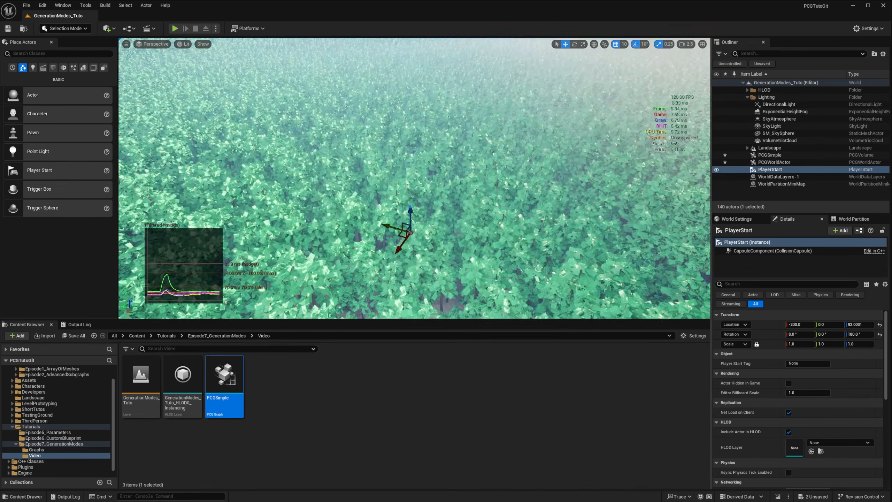
right_drag(422, 211, 421, 169)
drag(419, 213, 416, 45)
right_drag(416, 45, 410, 67)
drag(409, 128, 408, 46)
mouse_move(408, 46)
right_down()
mouse_move(409, 58)
mouse_move(406, 44)
right_up()
drag(425, 169, 418, 102)
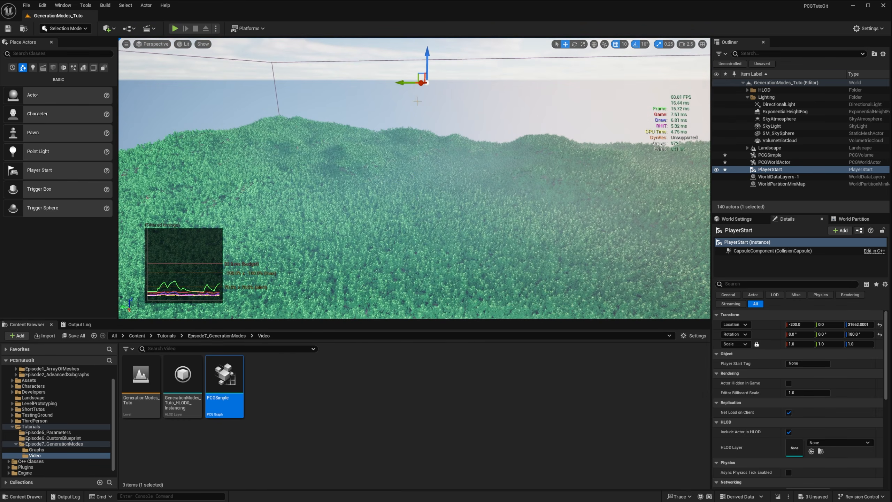
click(178, 28)
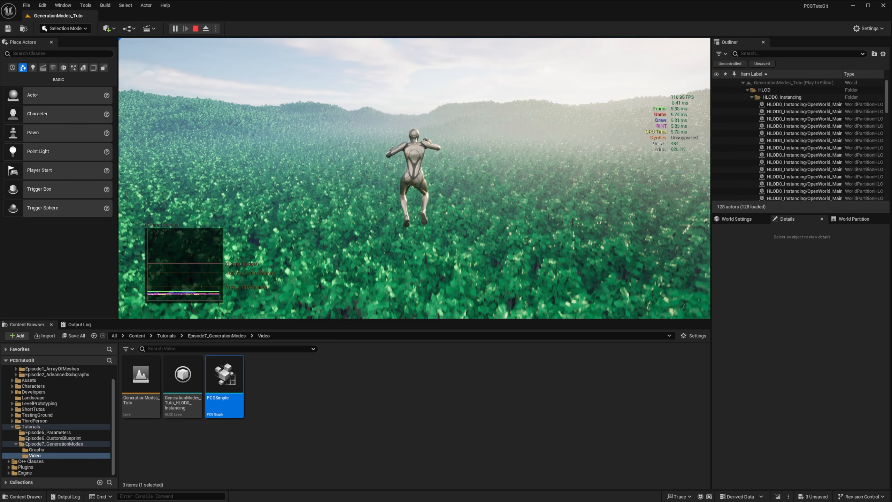
key(Escape)
Place a Cube on the distant hilltop, scale it uniformly to 100, and play-test the level
click(48, 54)
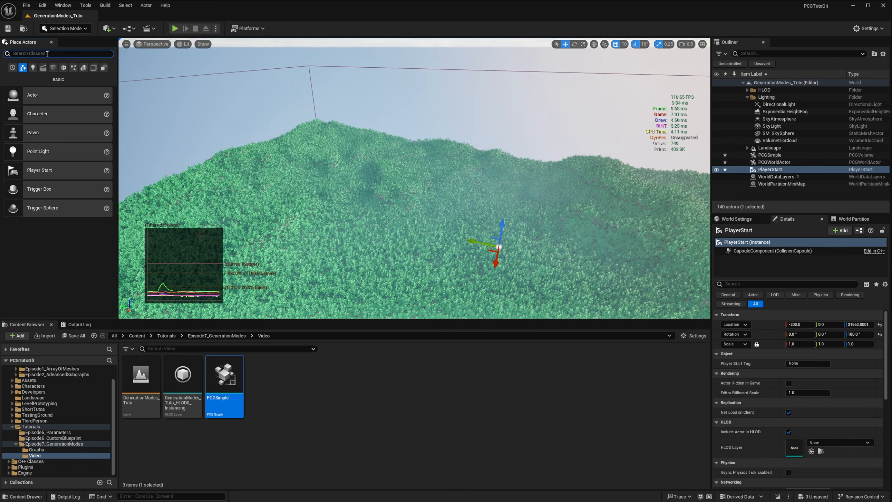
text(Cube)
drag(51, 72, 313, 127)
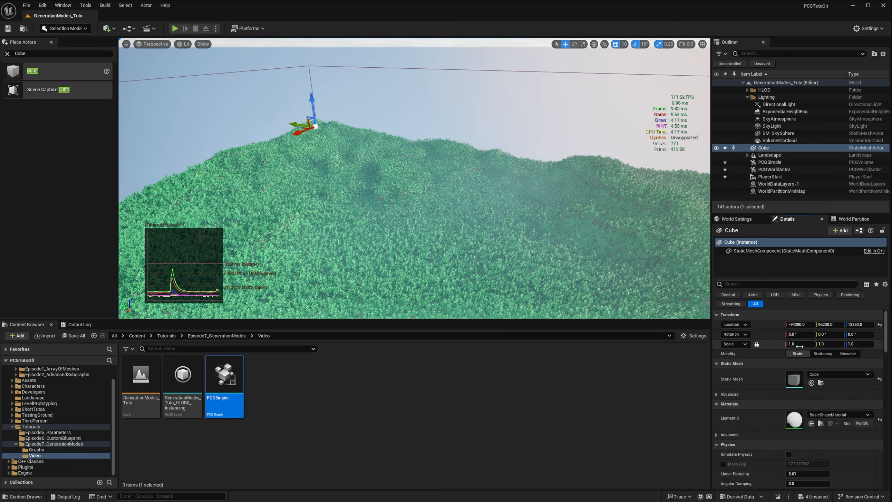
click(800, 347)
text(50)
key(Return)
text(100)
key(Return)
click(175, 29)
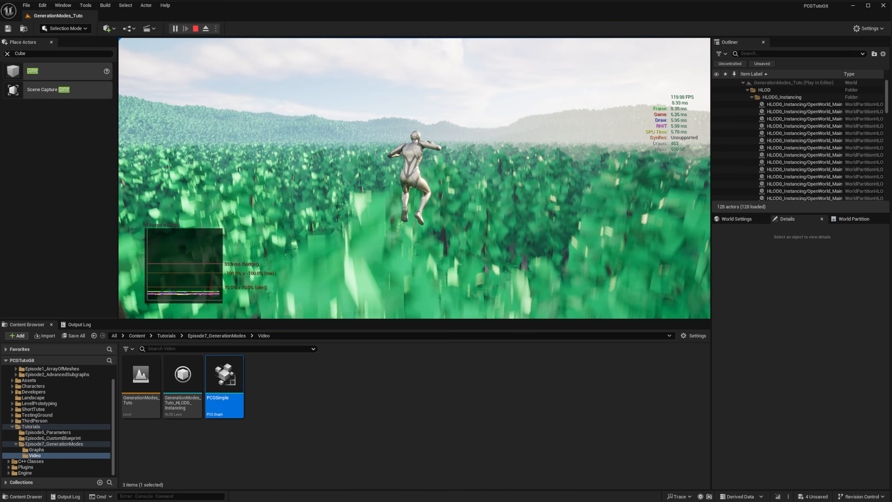
key(Escape)
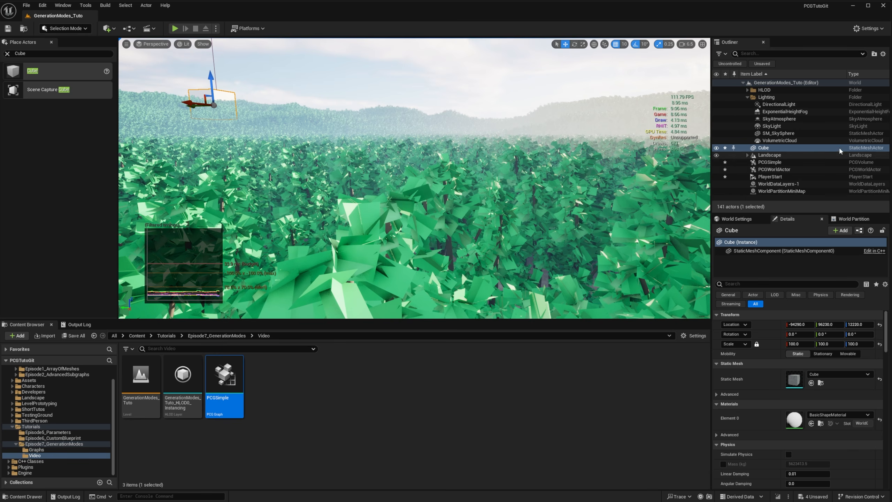
Review the settings of PCGSimple's PCG component, and set the volume's X scale to 25 with locked proportions
click(773, 163)
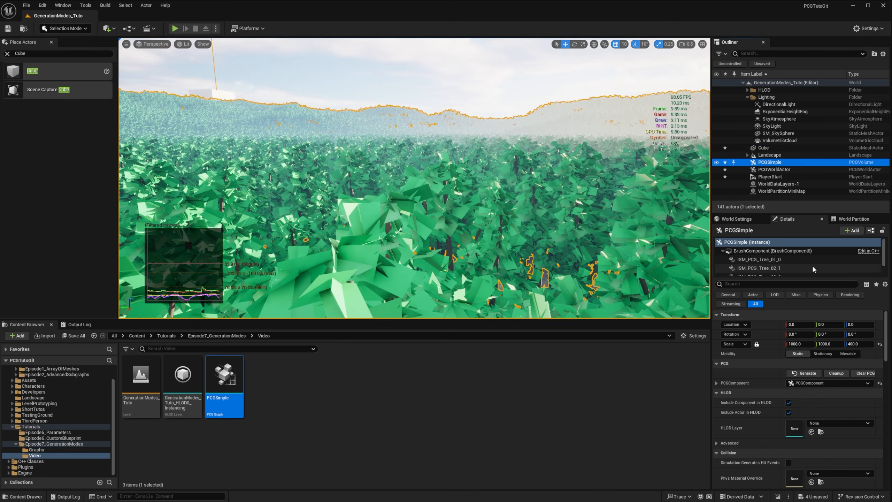
click(746, 271)
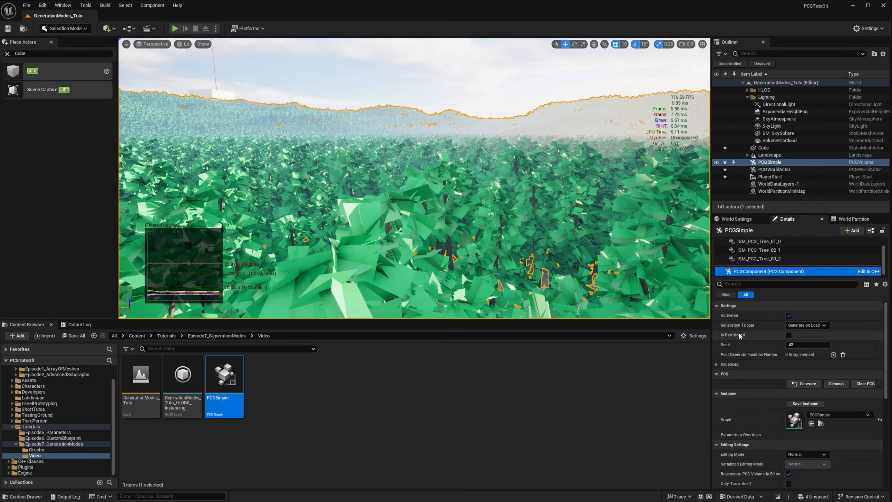
key(s)
right_drag(383, 282, 360, 285)
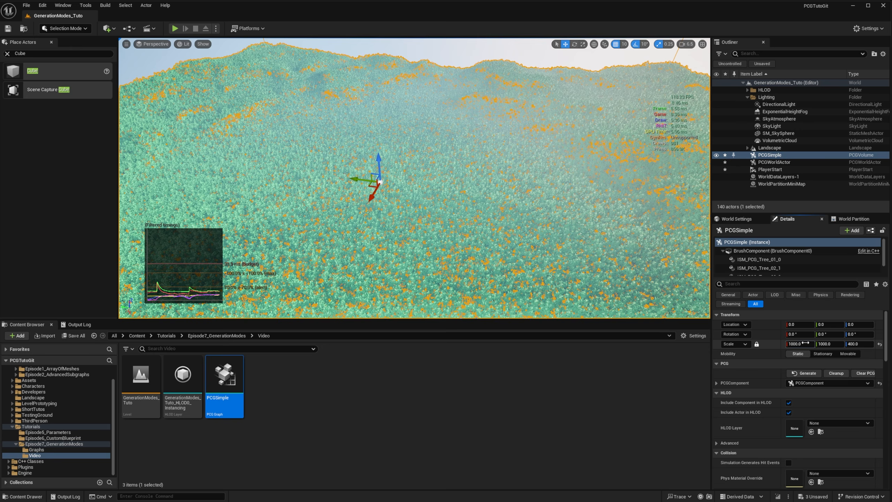
click(798, 343)
text(25)
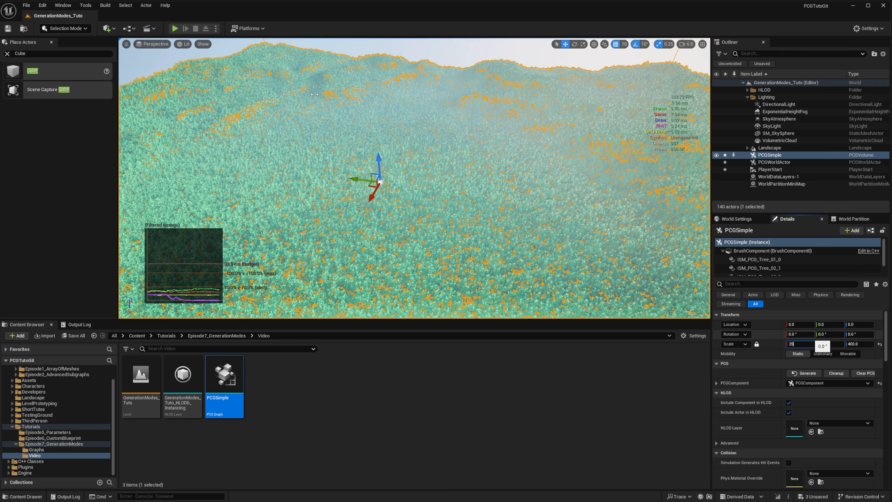
key(Return)
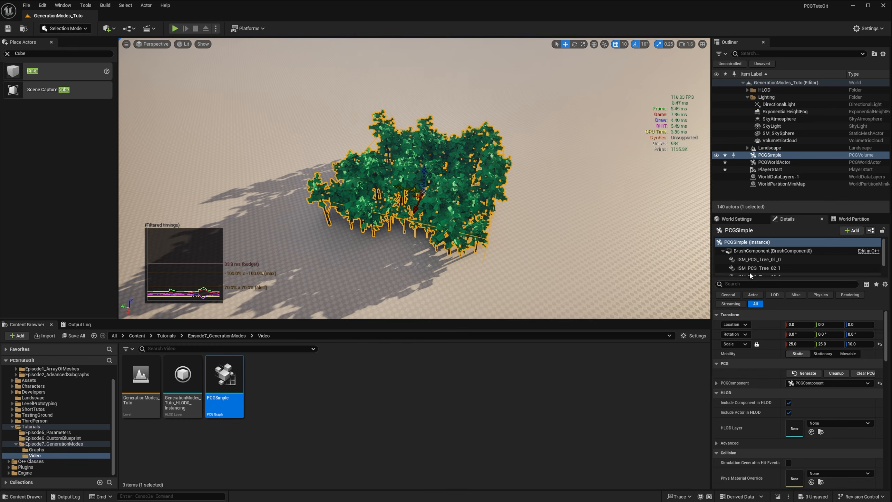
Enable Is Partitioned on PCGSimple's PCG component and reselect the volume
click(750, 271)
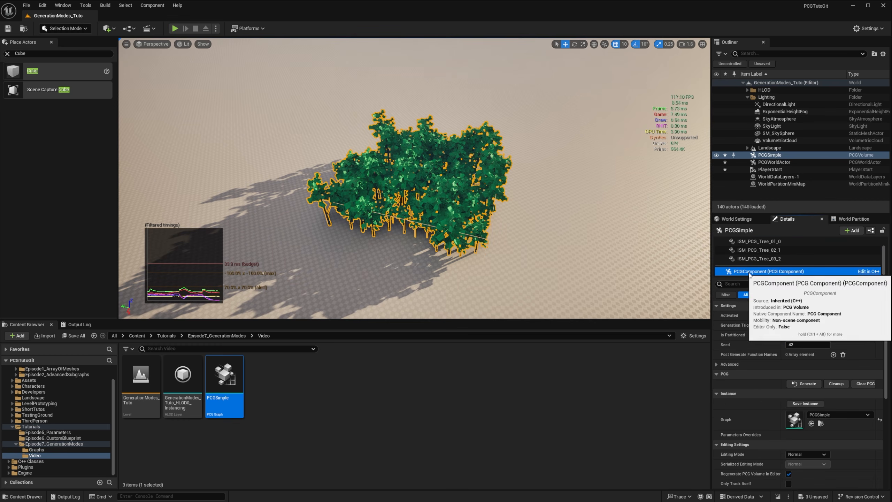
click(789, 335)
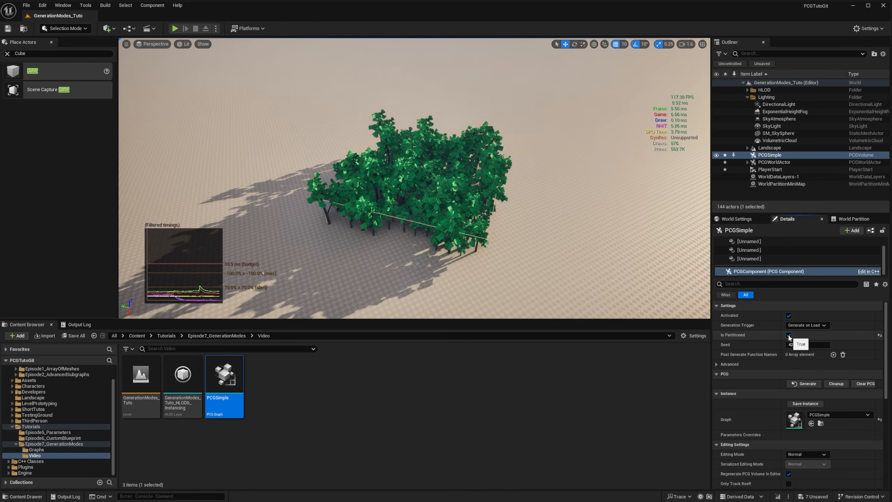
click(773, 156)
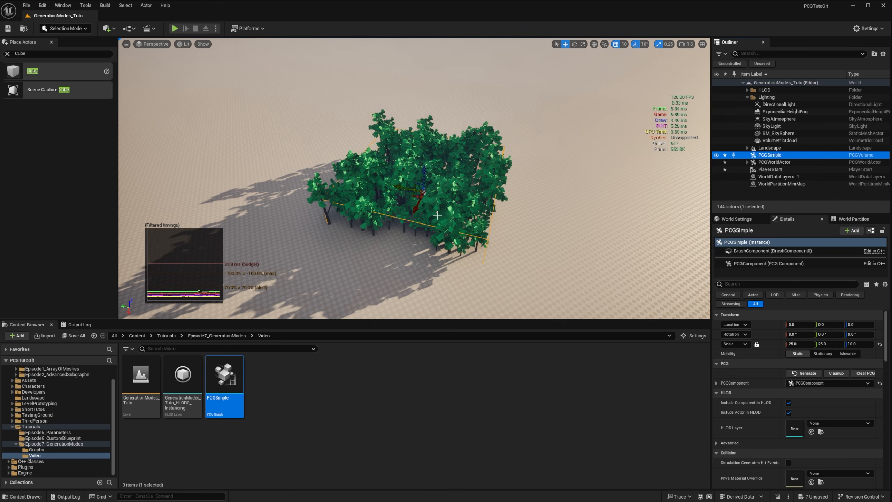
Examine each PCGPartitionActor under PCGWorldActor to see which trees and mesh components it holds
click(436, 201)
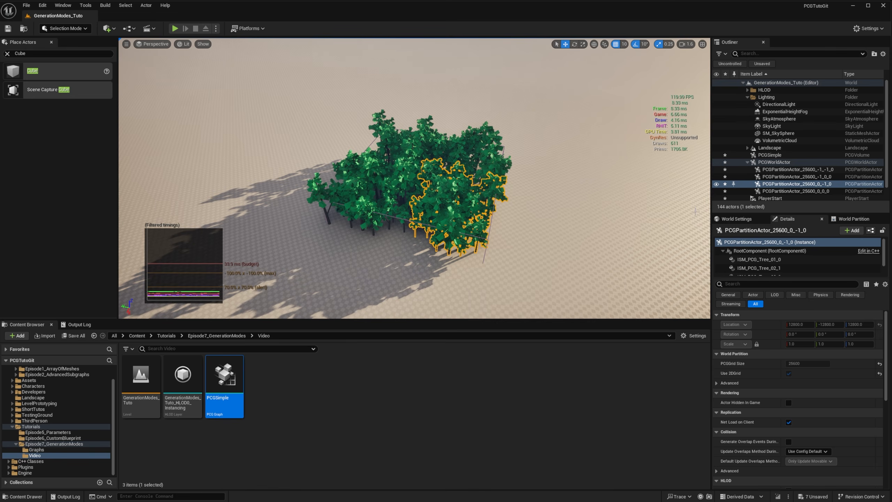
click(766, 171)
click(770, 178)
click(775, 185)
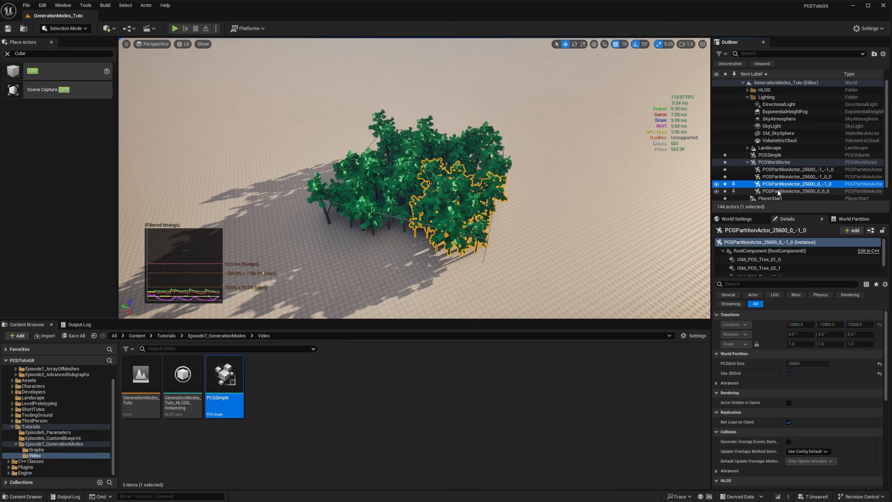
click(778, 192)
click(781, 185)
click(783, 178)
click(784, 171)
click(788, 179)
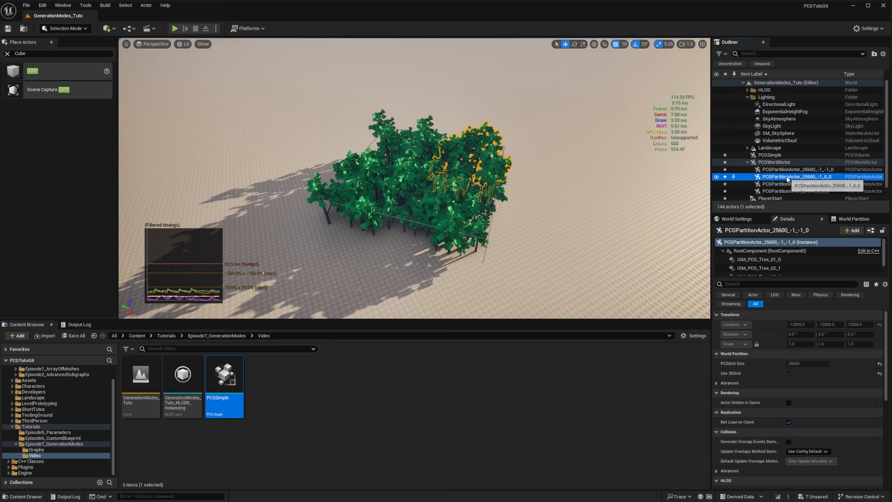
click(785, 184)
click(782, 192)
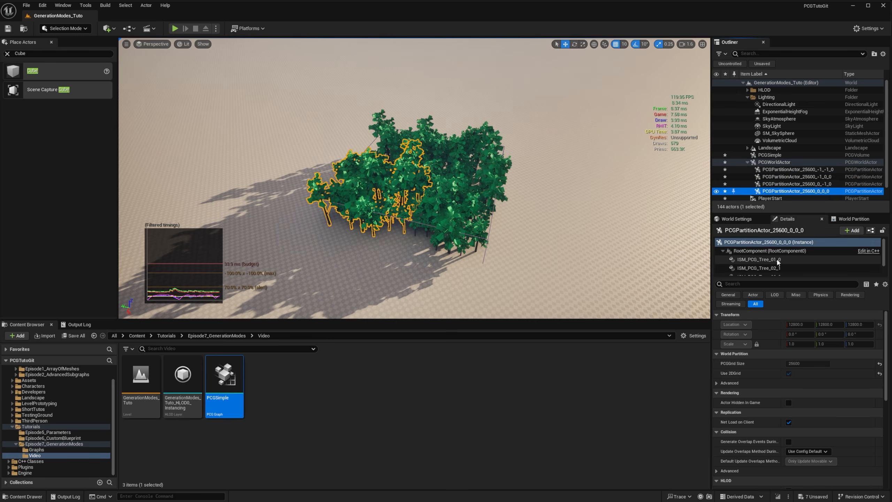
scroll(776, 262, down, 1)
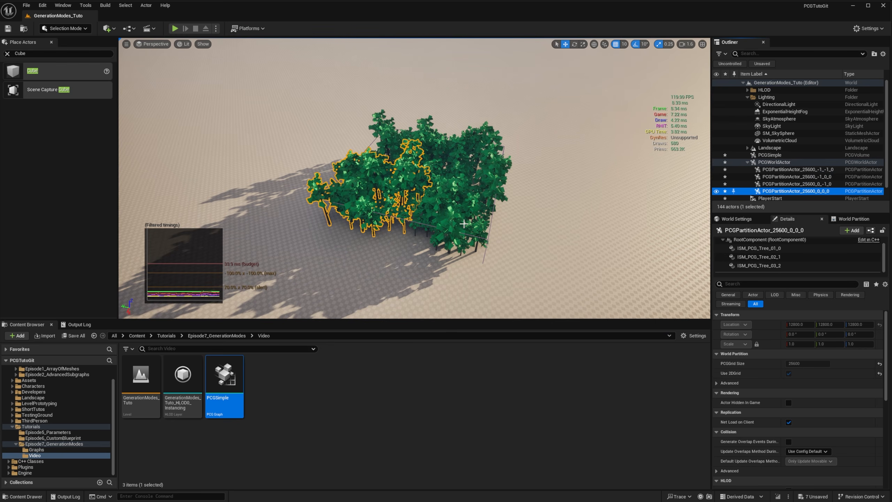
Set PCGWorldActor's Partition Grid Size to 12800
click(769, 163)
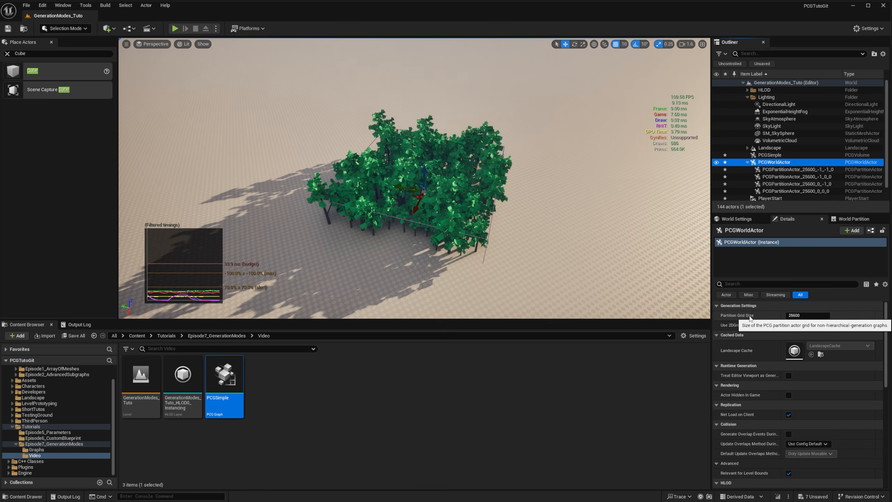
click(807, 316)
text(128)
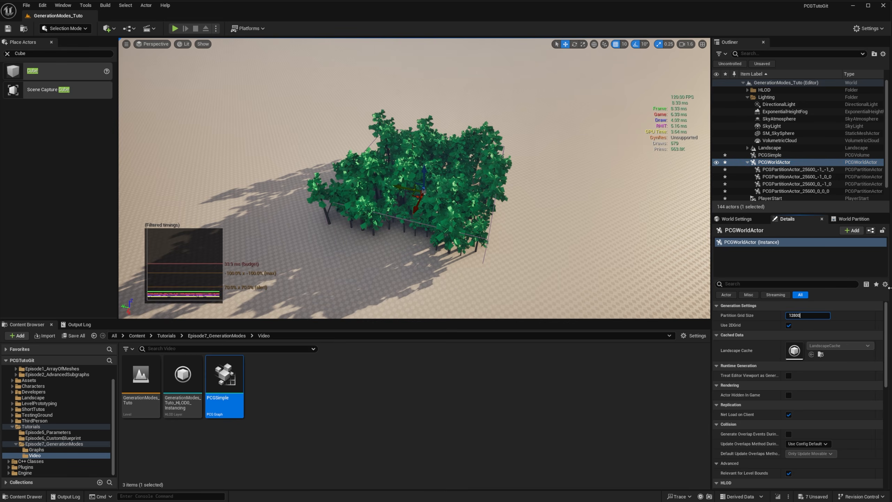
key(Return)
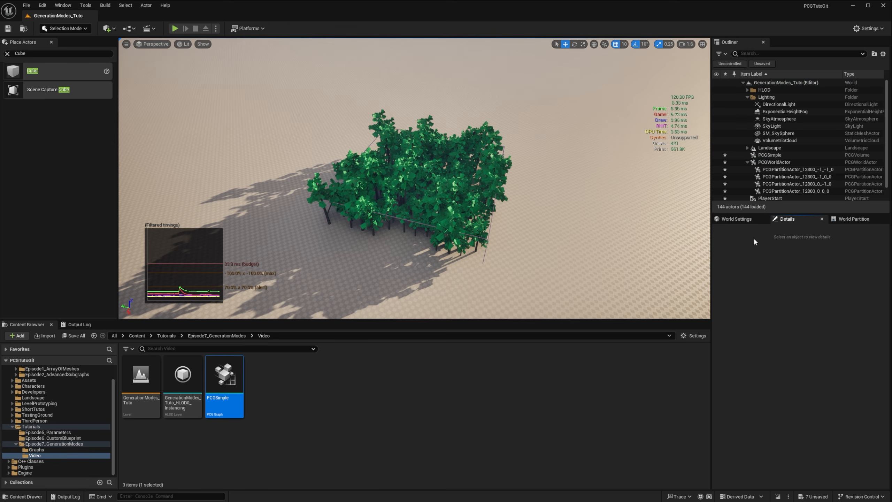
Examine which trees each regenerated PCGPartitionActor under PCGWorldActor holds
click(809, 176)
click(810, 184)
click(808, 191)
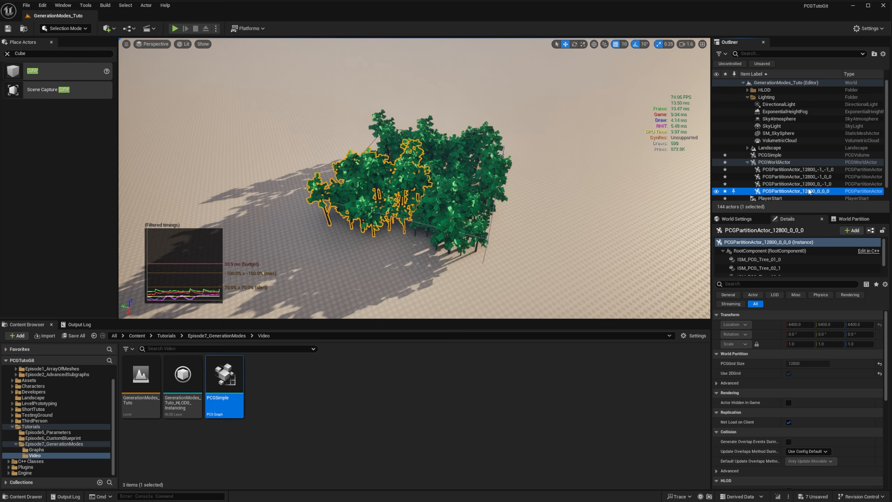
click(808, 170)
Scale the PCGSimple volume with locked proportions, setting X to 50 and then to 100
click(777, 155)
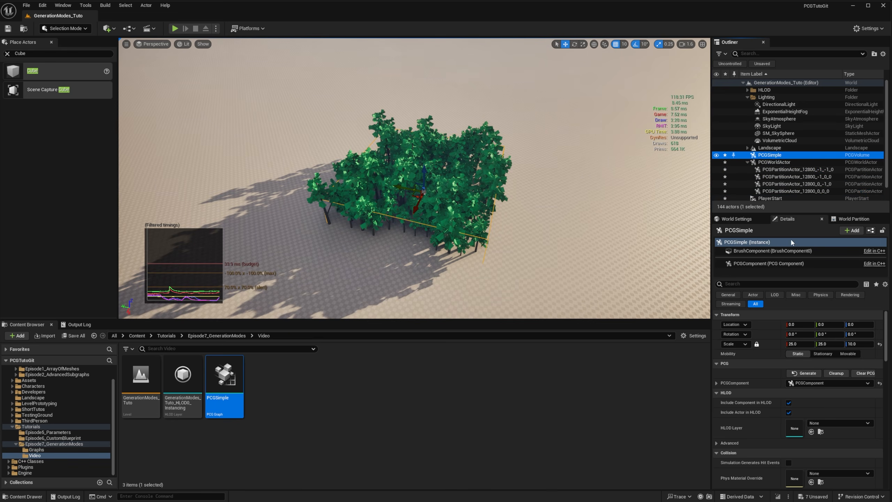
click(796, 345)
text(50)
key(Return)
right_drag(593, 225, 632, 225)
click(799, 344)
text(100)
key(Return)
Inspect the forest patches covered by the individual partition actors in the enlarged volume
click(404, 190)
click(397, 133)
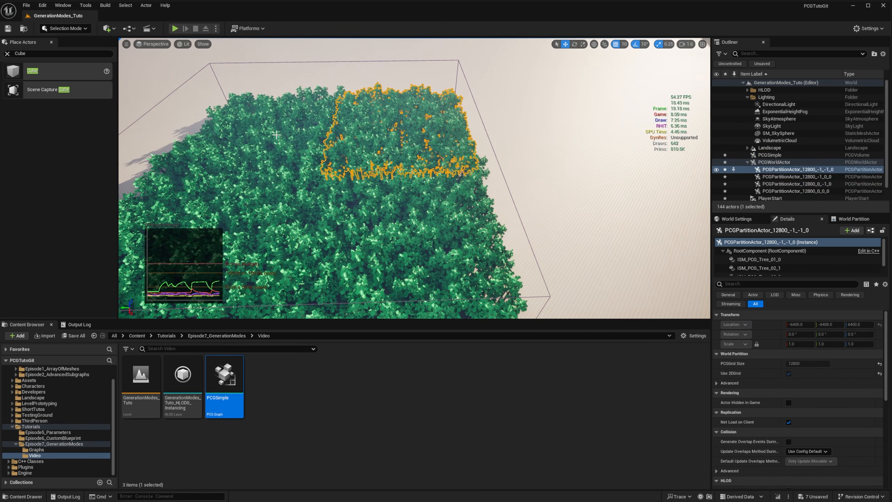
click(292, 140)
click(260, 197)
right_drag(260, 197, 350, 177)
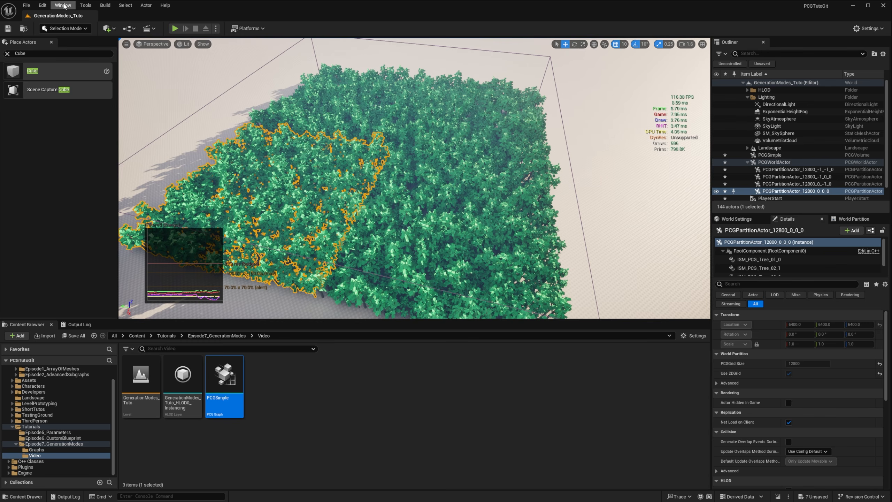
click(85, 5)
mouse_move(100, 260)
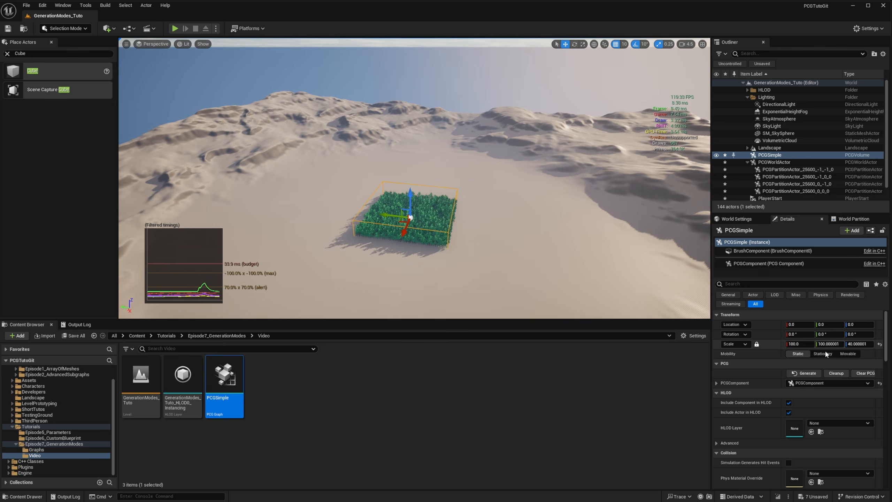
Set the PCGSimple volume's X scale to 1000 with locked proportions
click(797, 344)
text(100)
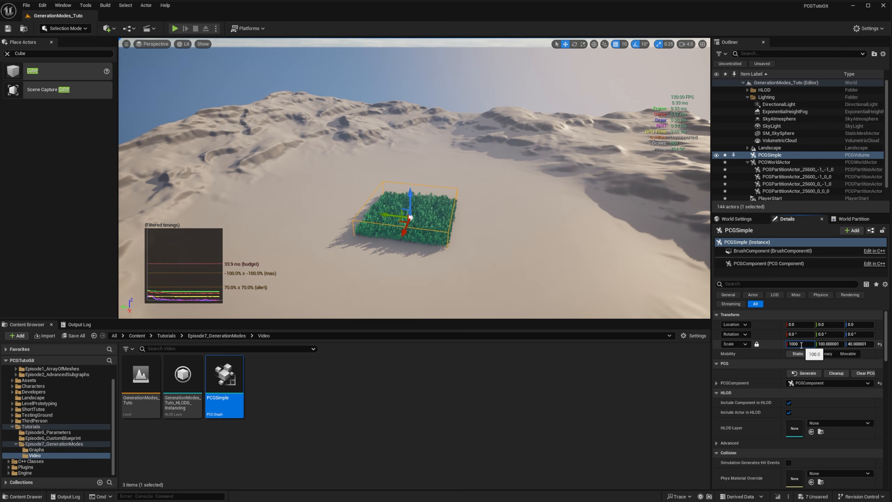
text(0)
key(Return)
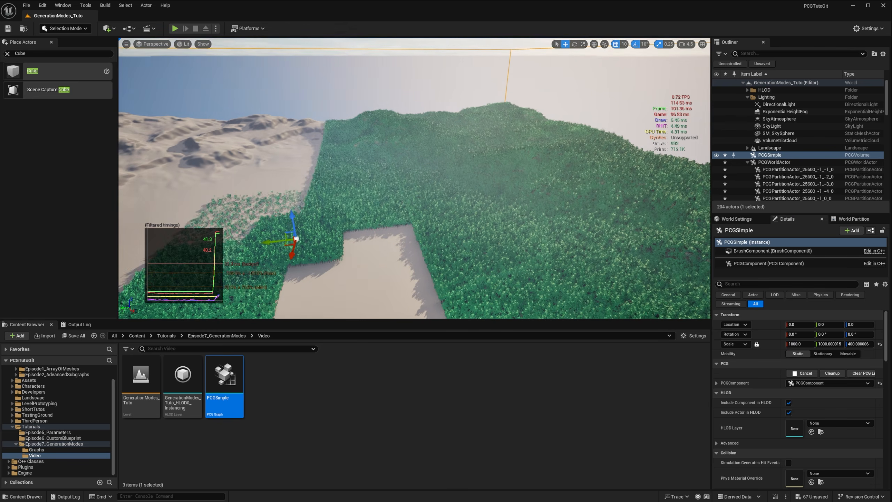
Survey the generated forest and the PCGPartitionActor list under PCGWorldActor, and play-test the level
right_drag(436, 183, 362, 183)
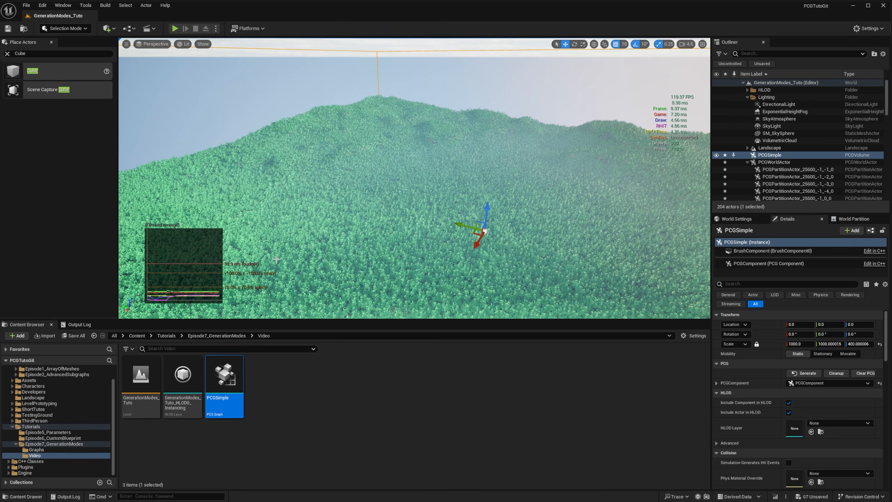
right_drag(426, 174, 460, 167)
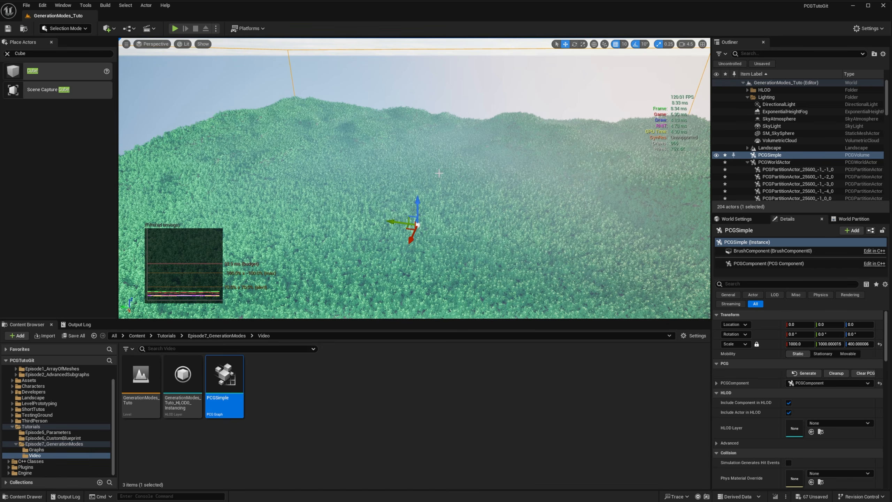
right_drag(371, 200, 386, 225)
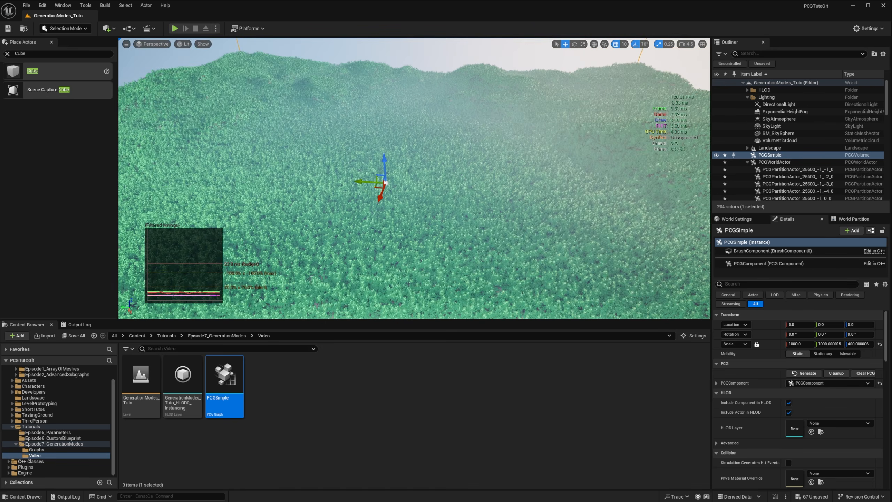
scroll(828, 153, down, 10)
scroll(799, 133, up, 5)
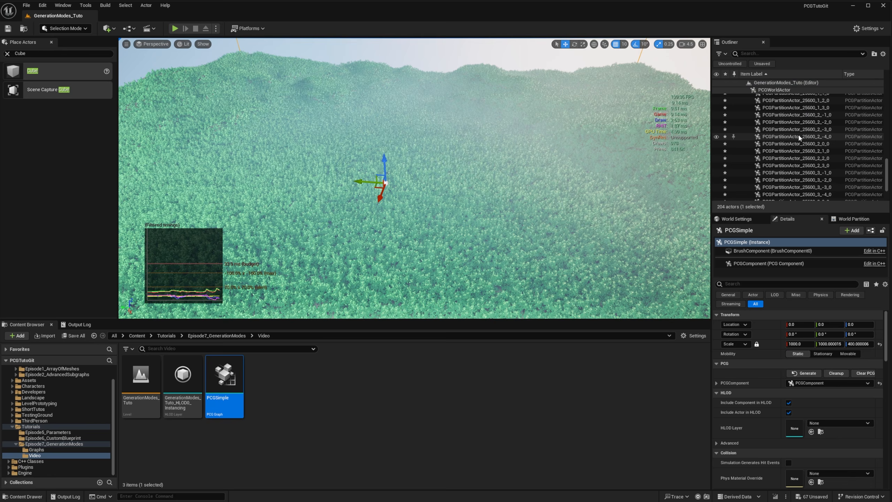
scroll(798, 141, up, 5)
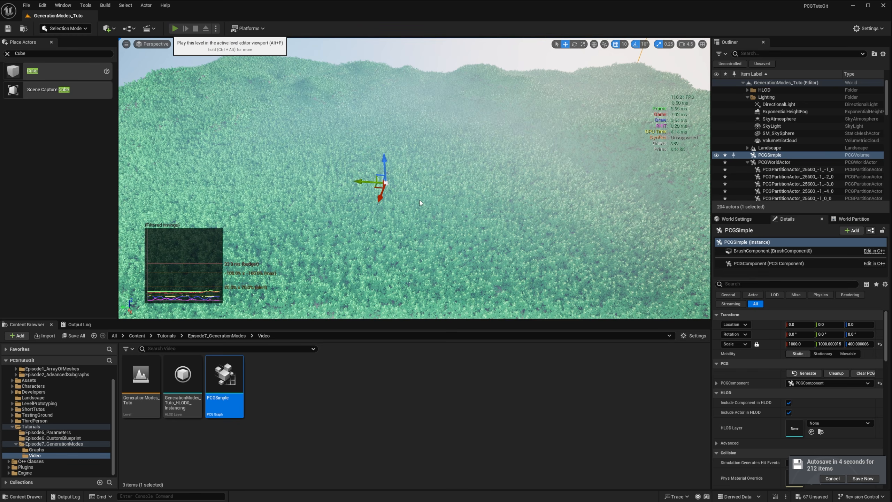
key(alt+p)
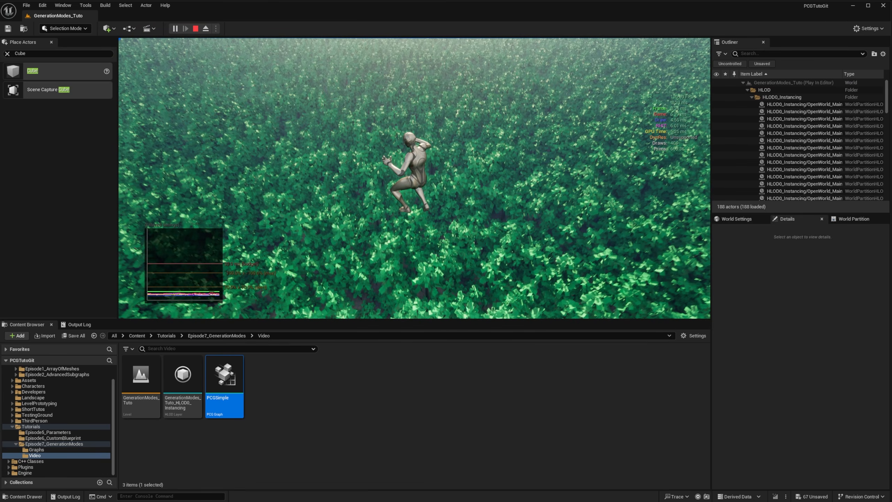
key(Escape)
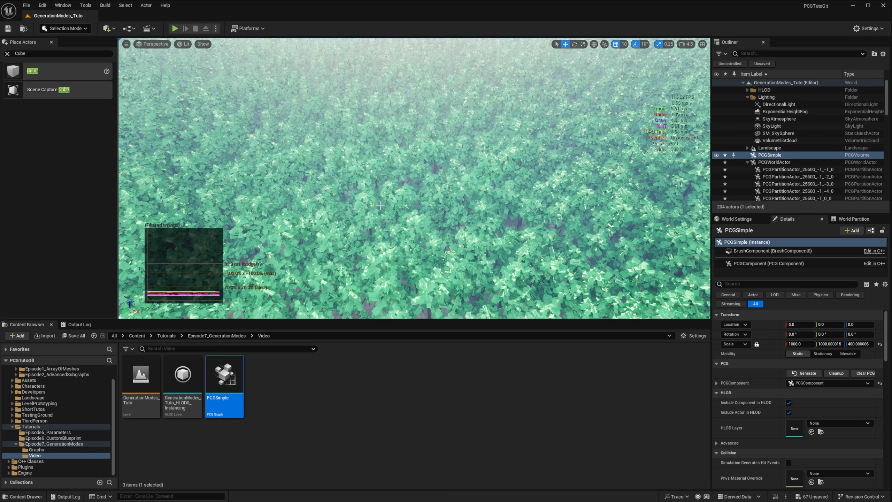
Build the level's HLODs, saving all listed content, and play-test the level
click(105, 5)
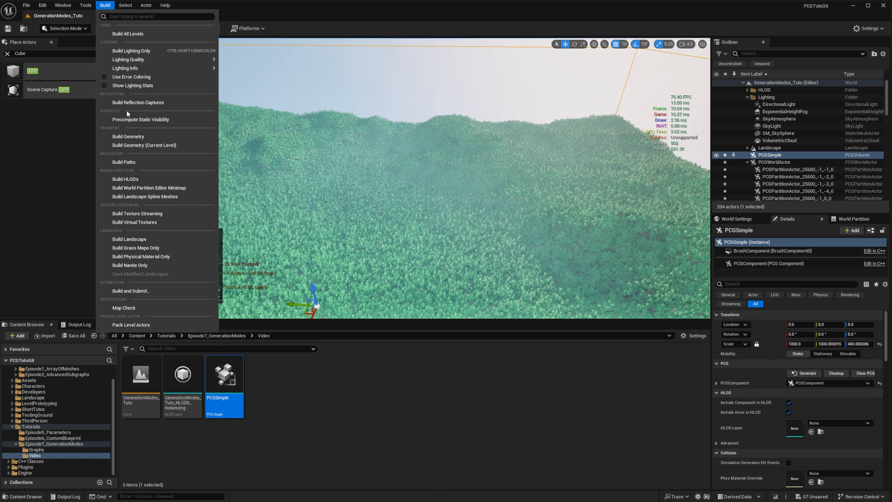
click(162, 180)
click(275, 289)
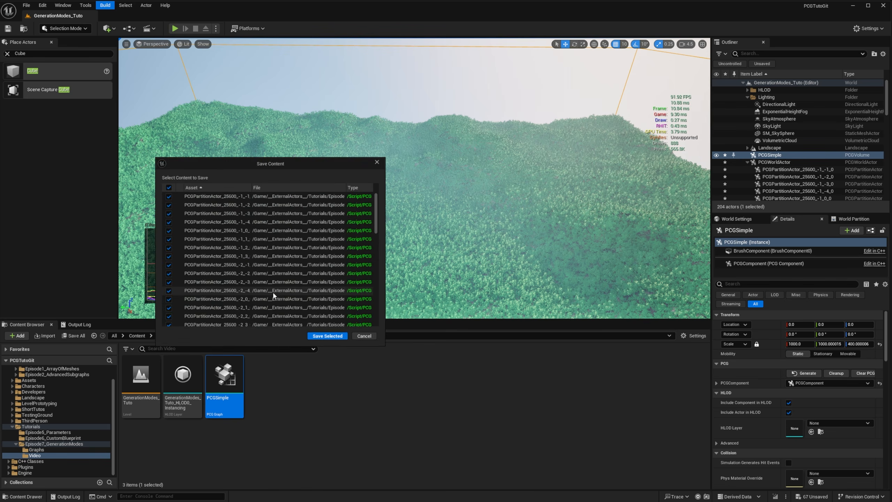
click(330, 336)
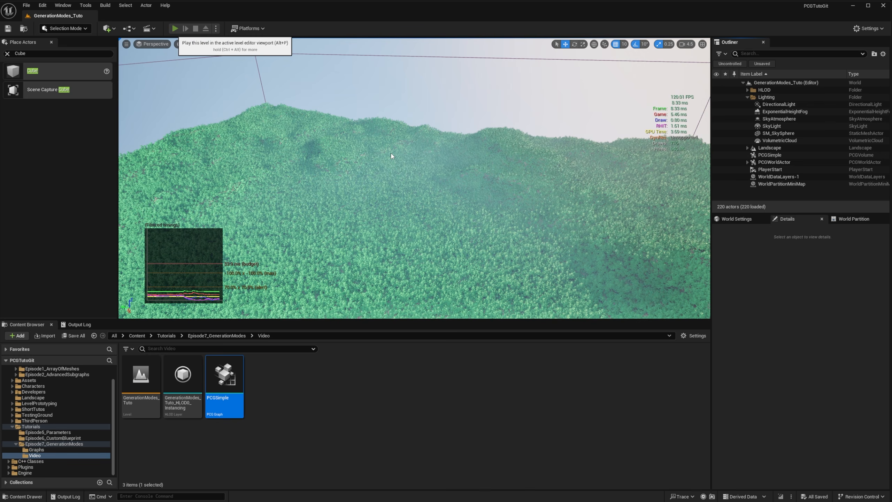
key(alt+p)
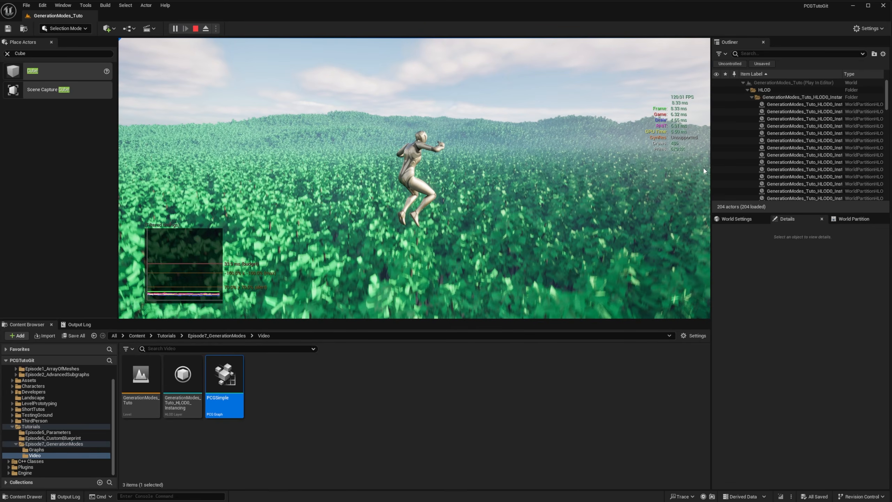
key(Escape)
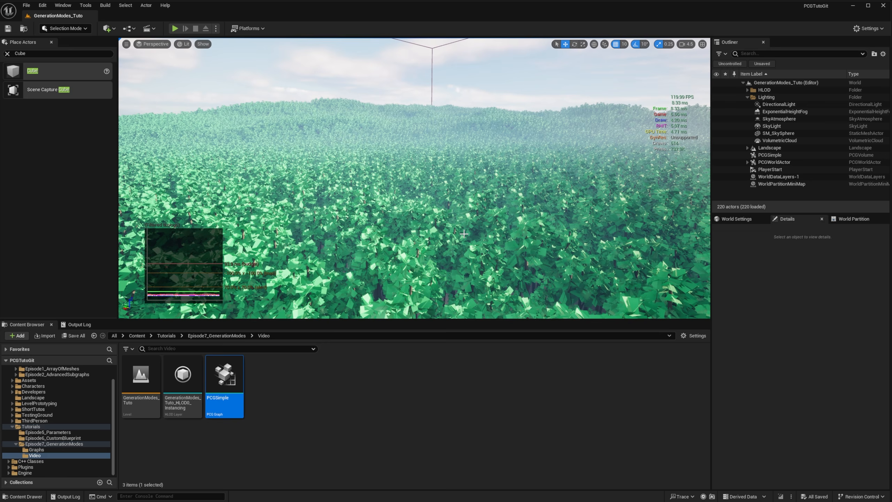
Clean up PCGSimple's generated trees and rebuild the level's HLODs, saving all listed content
click(757, 156)
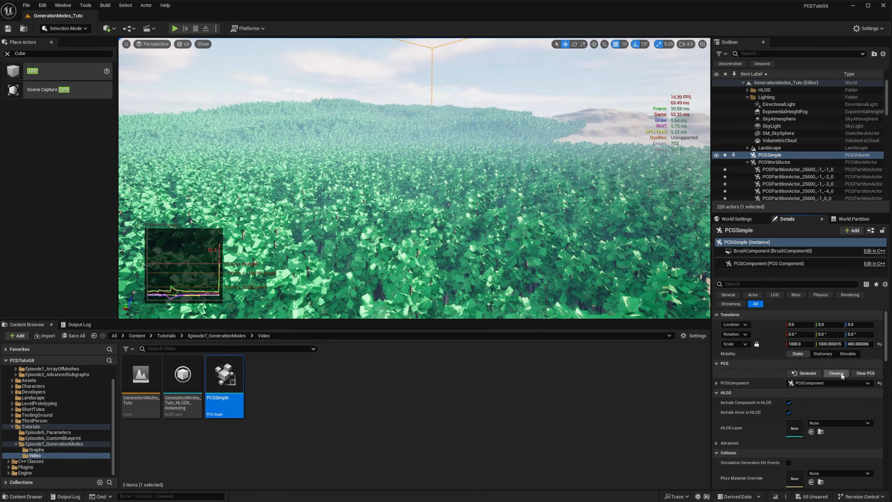
click(839, 373)
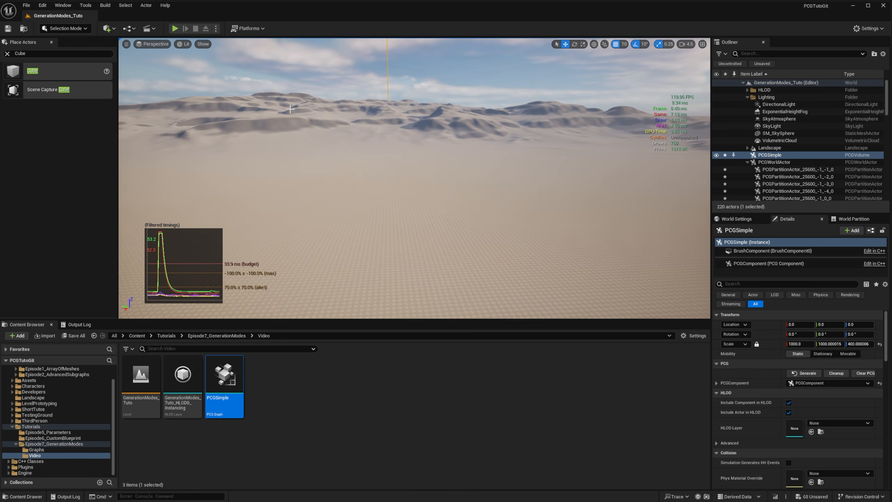
click(105, 5)
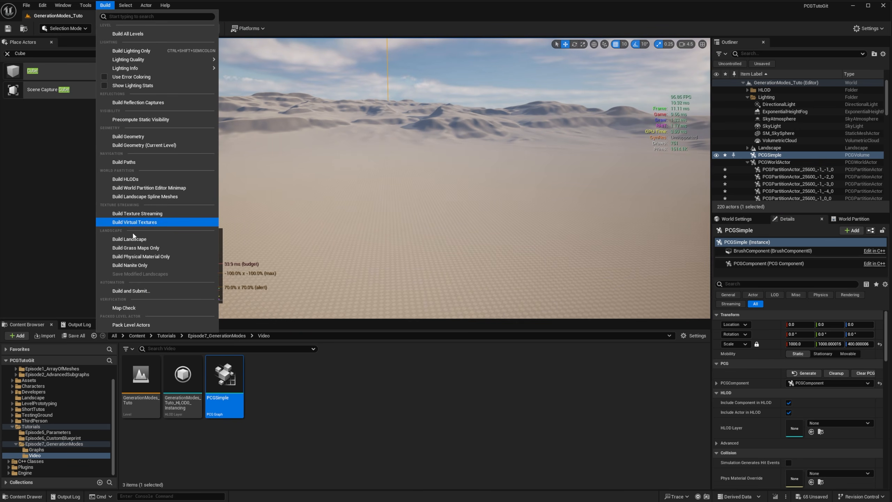
click(163, 179)
click(321, 289)
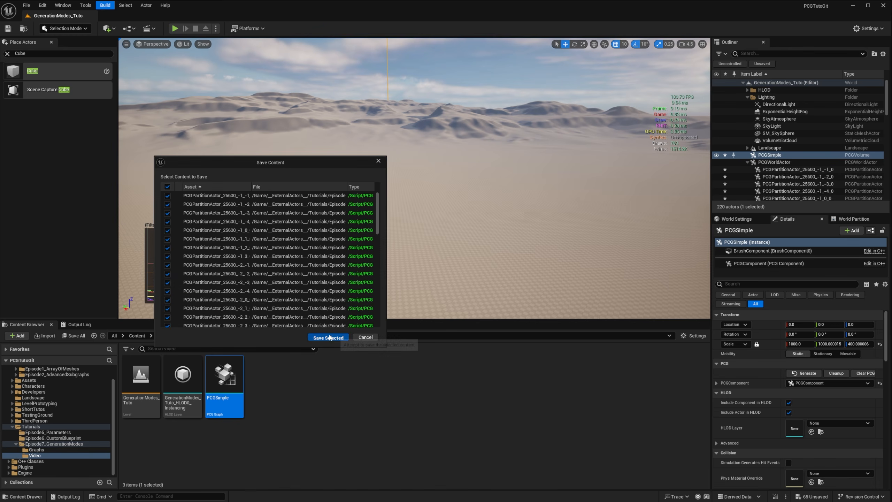
click(340, 336)
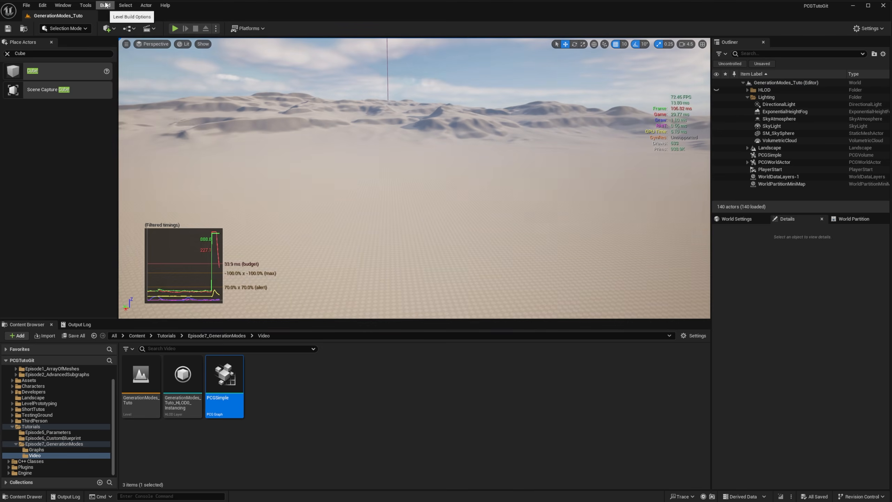
click(105, 5)
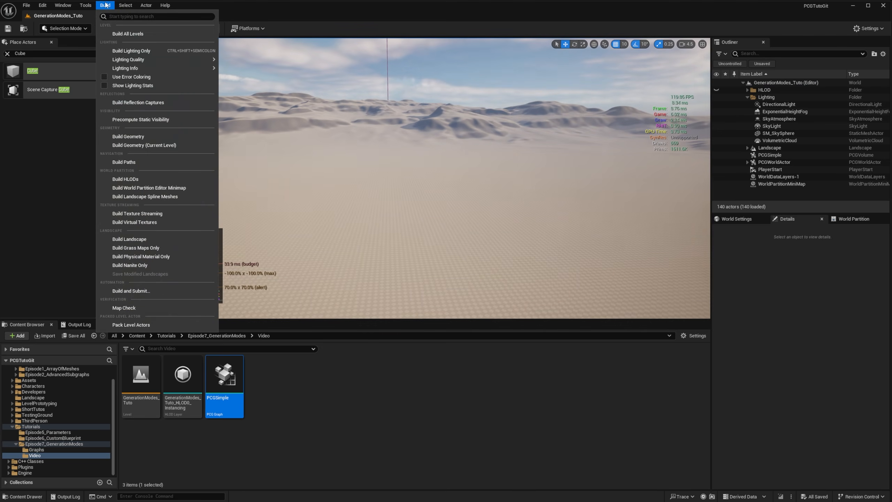
click(208, 179)
click(309, 287)
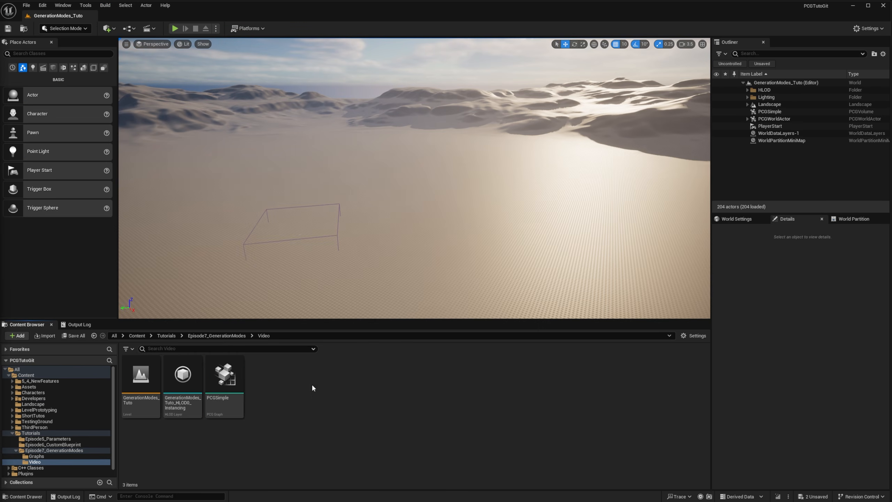
Create a PCG graph named Grid in the Video folder
right_click(318, 387)
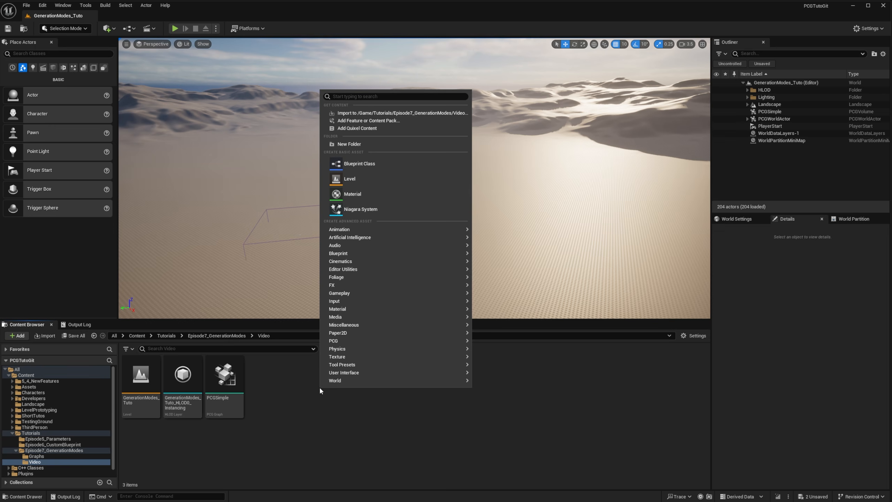
mouse_move(427, 339)
click(481, 346)
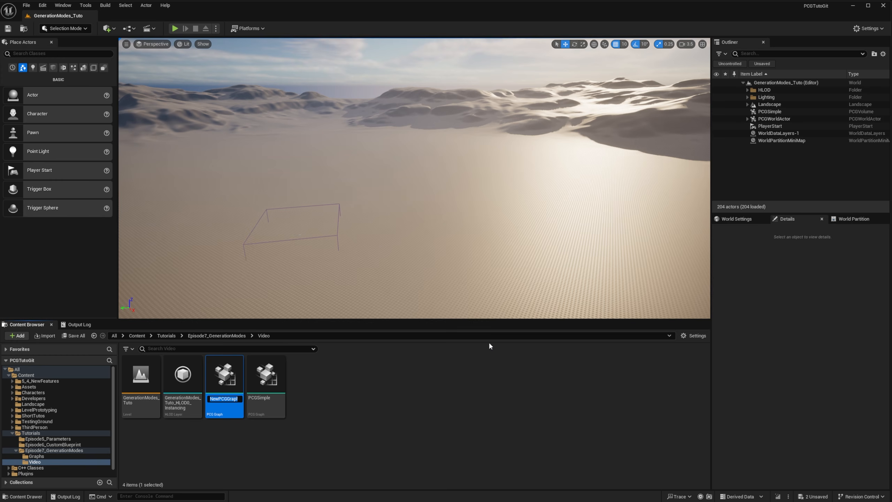
text(Grid)
key(Return)
Place the Grid graph in the level beside PCGSimple as a PCG volume and set its X scale to 100 with locked proportions
drag(225, 374, 548, 303)
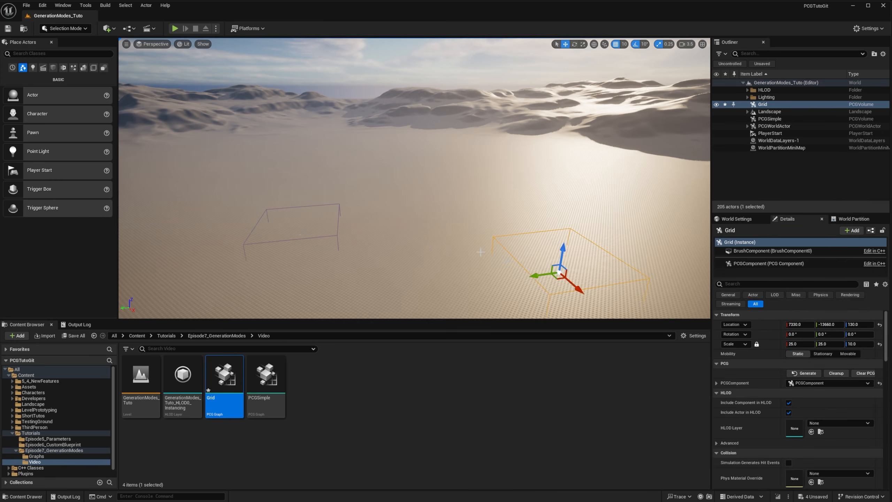
key(f)
click(769, 263)
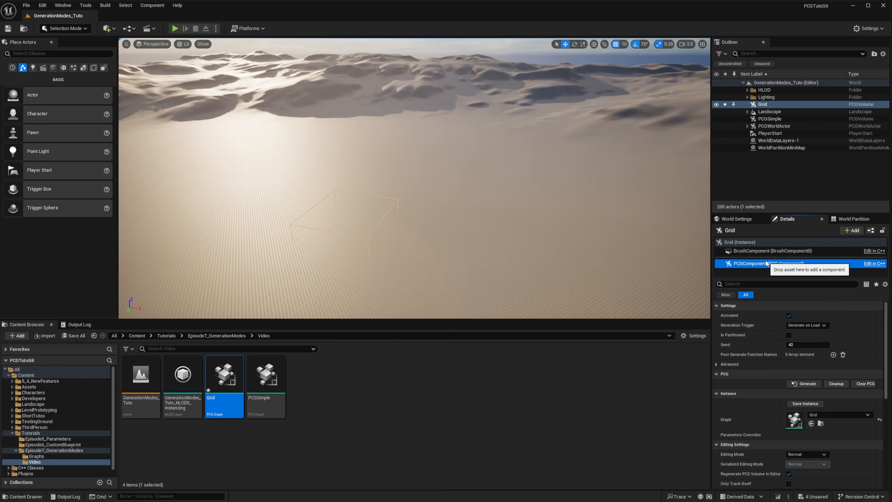
click(740, 242)
click(805, 343)
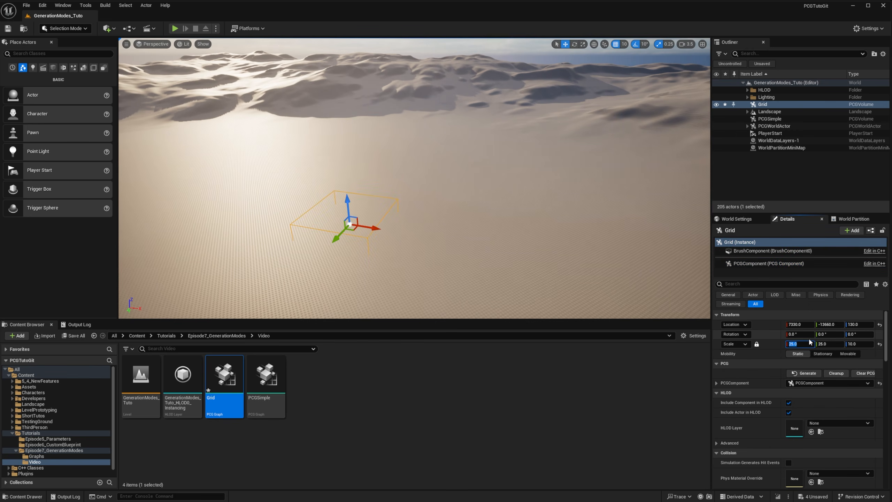
text(100)
key(Return)
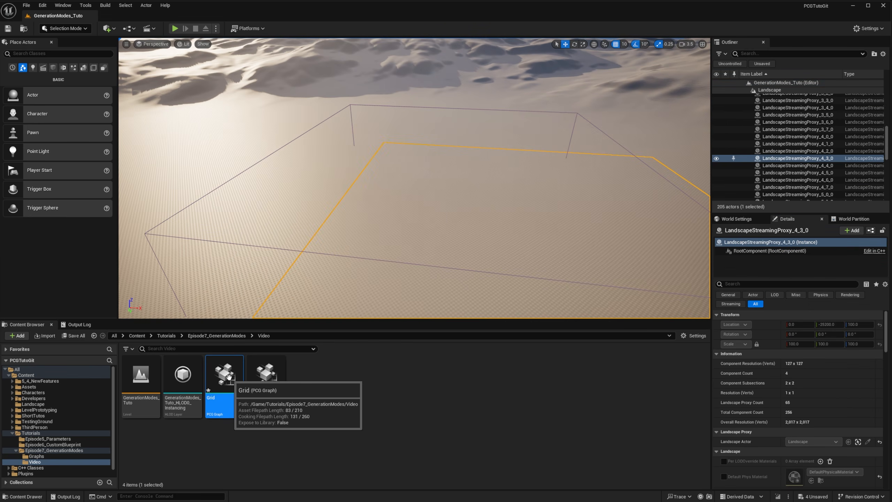
Open the Grid graph for editing and add a Create Points Grid node
double_click(230, 377)
right_click(363, 357)
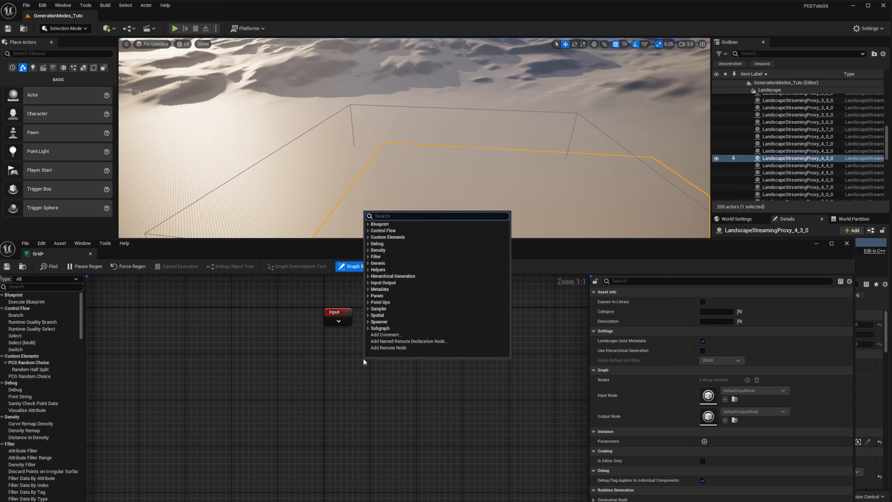
text(reate)
key(Down)
key(Return)
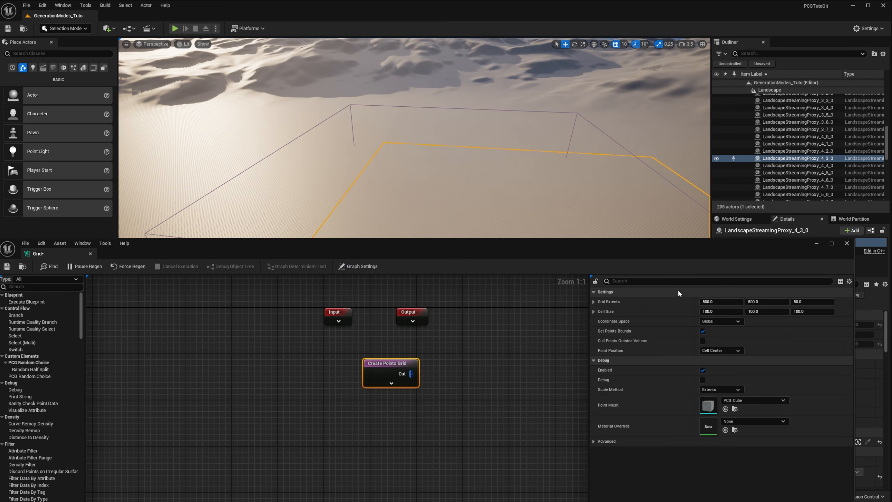
Set the Create Points Grid node's X and Y grid extents to 10000 and its X and Y cell size to 500
click(723, 301)
text(1000)
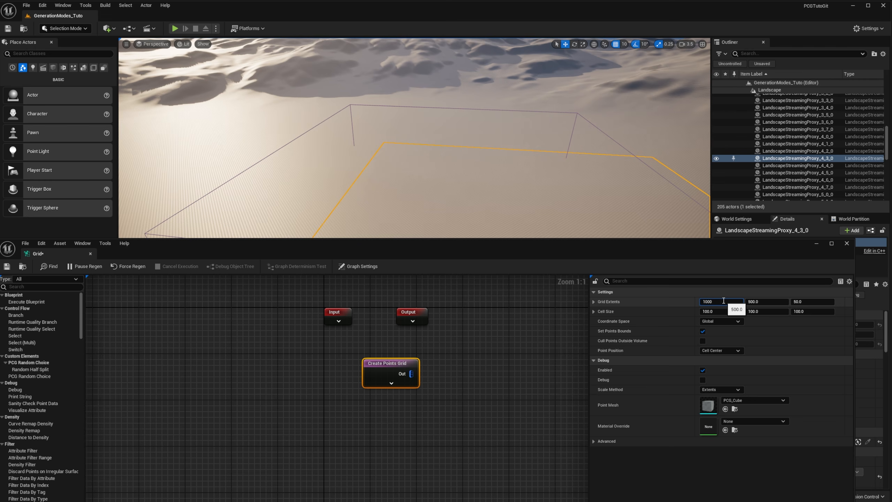
text(0)
key(Tab)
key(Return)
text(500)
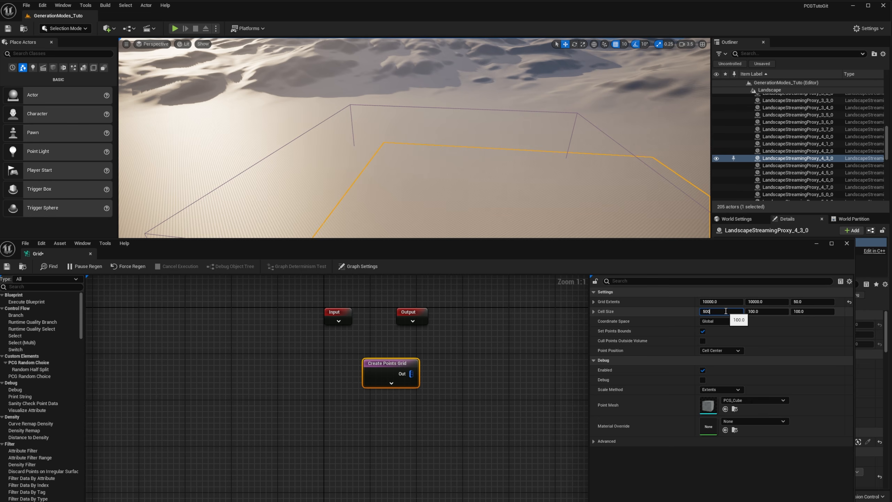
key(Tab)
text(5)
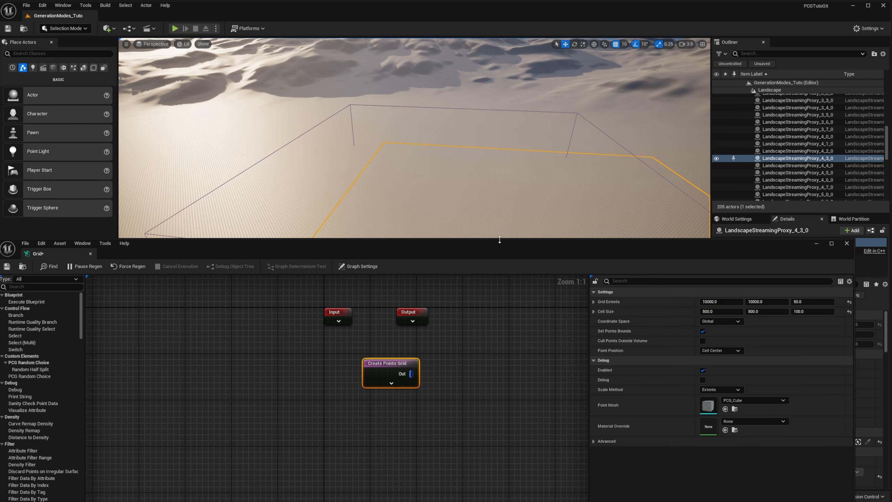
Debug the graph on the Grid volume's PCG component and check the Create Points Grid node's coordinate space options
drag(492, 251, 522, 70)
click(66, 372)
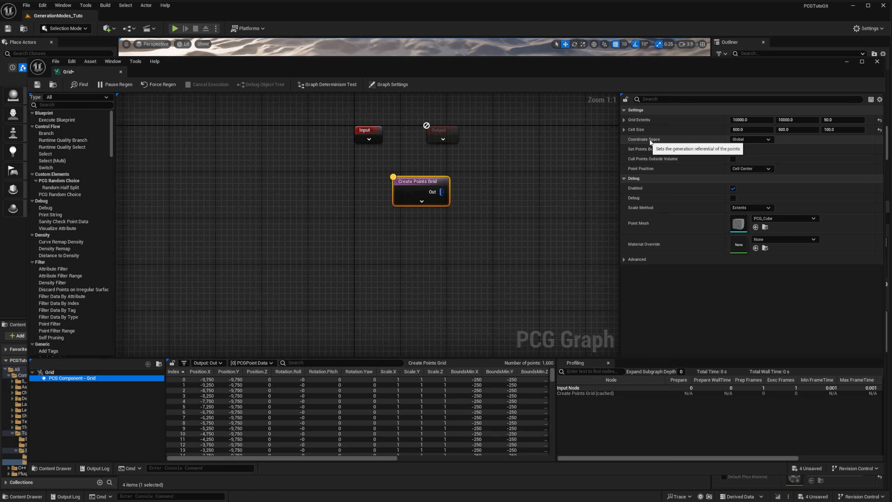
click(754, 138)
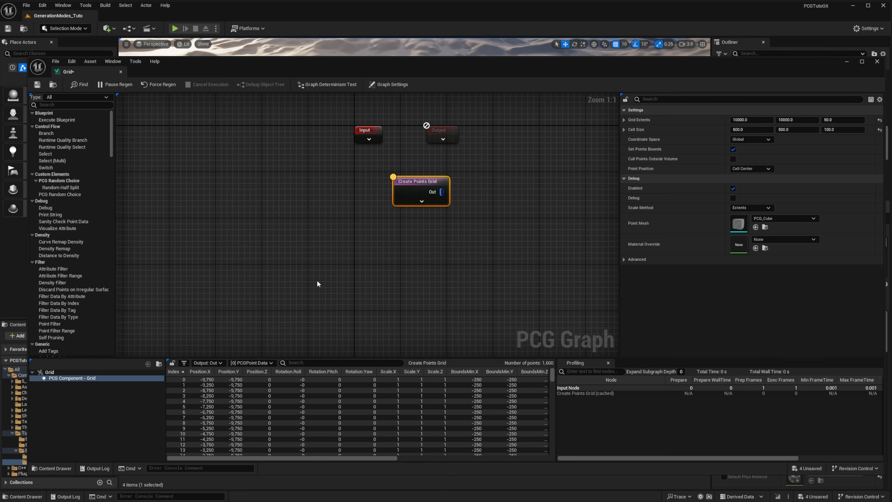
Add a Get Actor Data node in Get Single Point mode and inspect its output
right_click(314, 250)
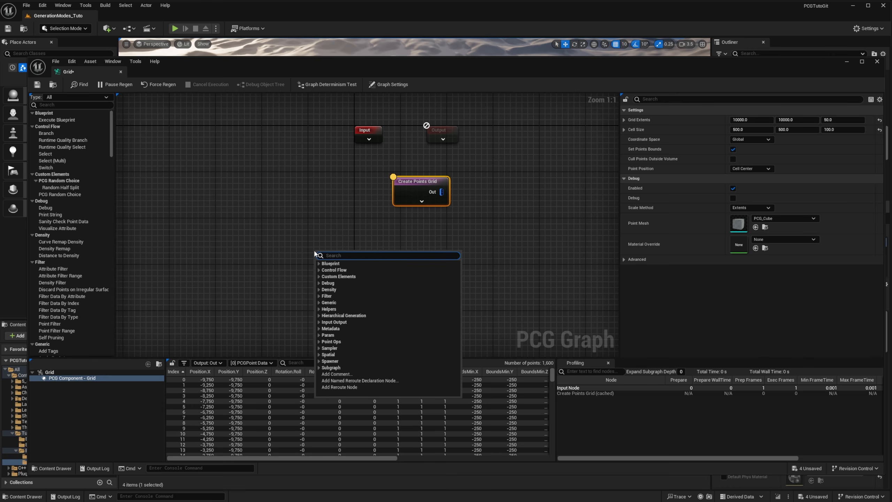
text(Get Ac)
key(Down)
key(Return)
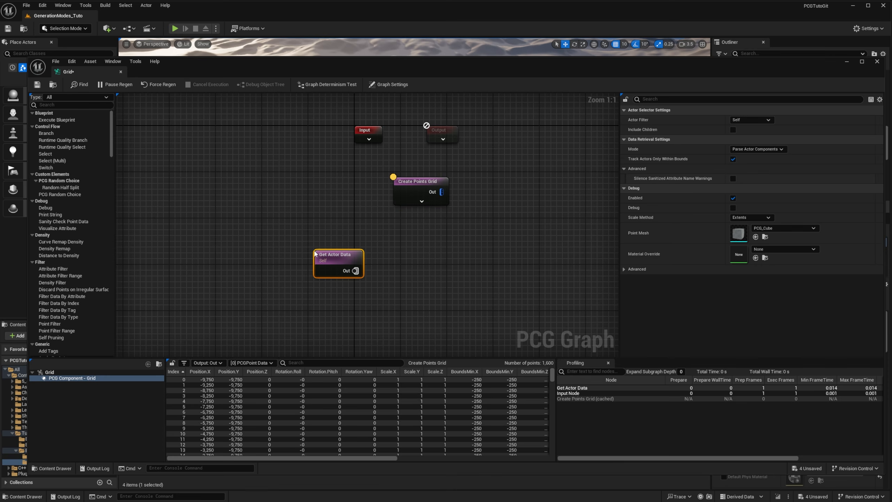
click(762, 149)
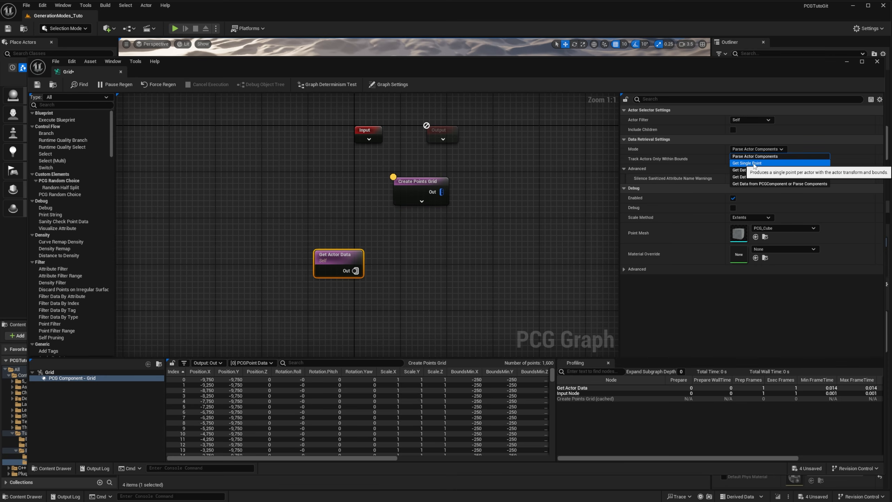
click(755, 164)
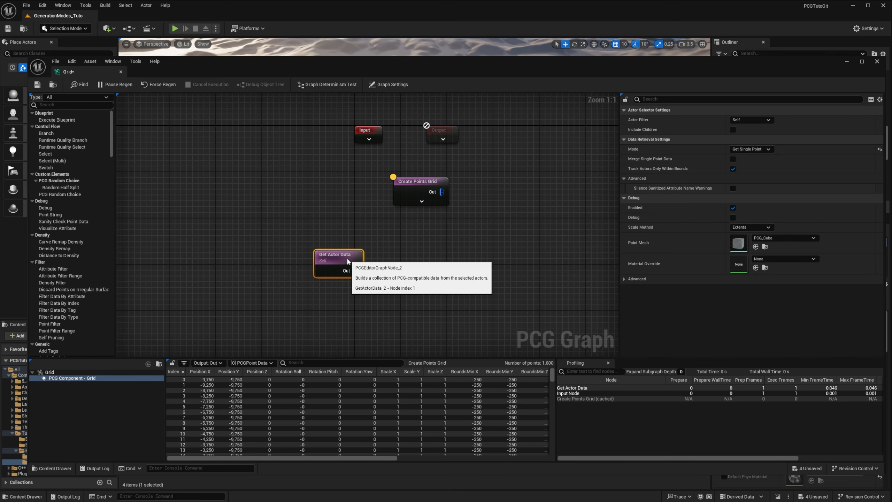
key(a)
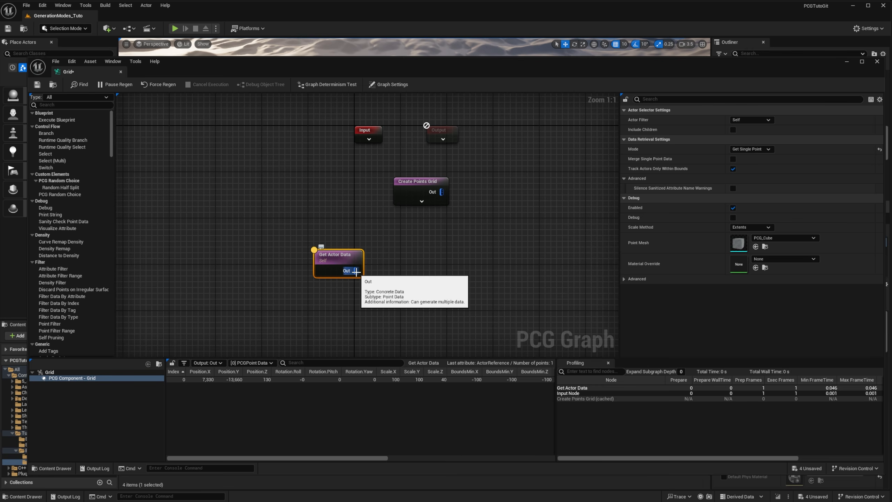
Add an Apply Scale To Bounds node fed by Get Actor Data, inspect its output and align the two nodes
drag(356, 271, 382, 271)
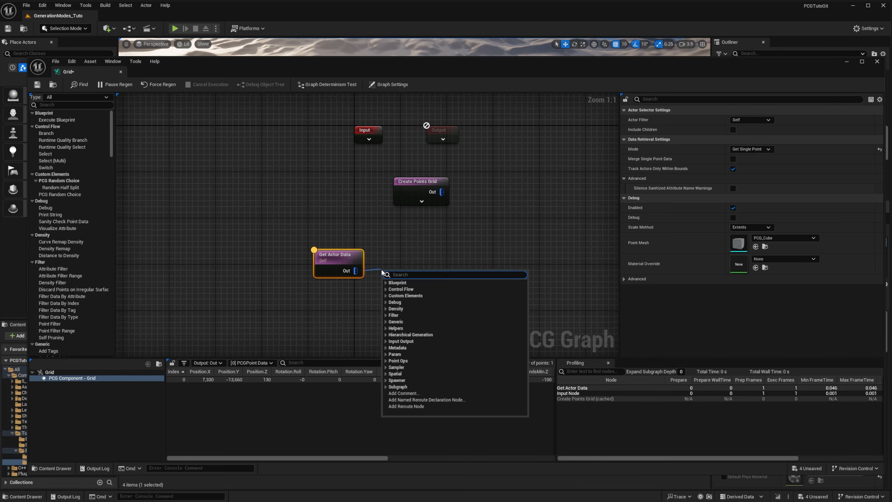
text(Appl)
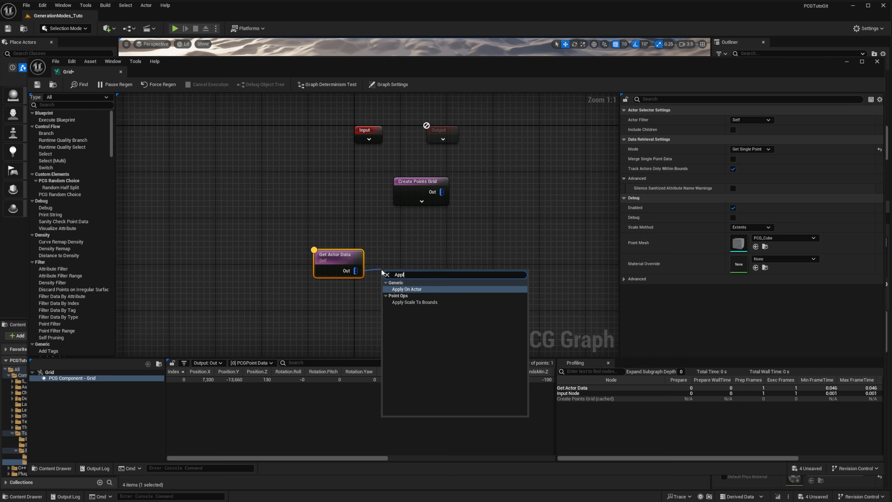
key(Return)
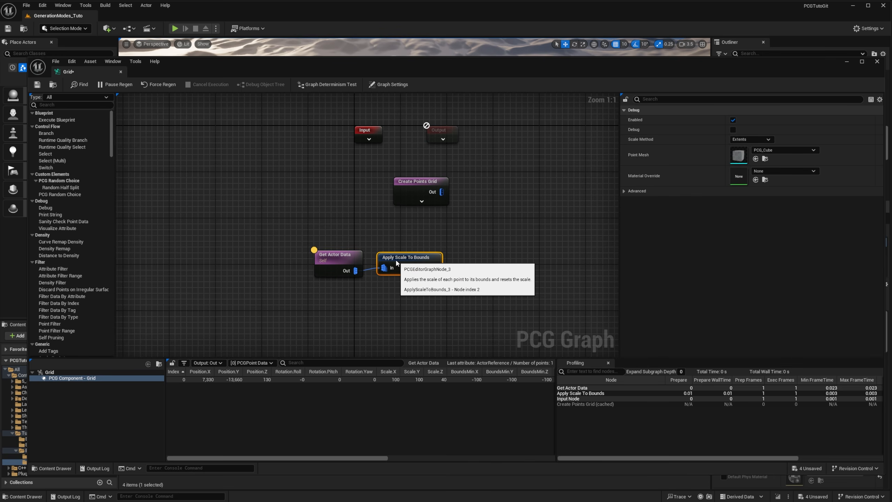
drag(400, 255, 401, 260)
key(a)
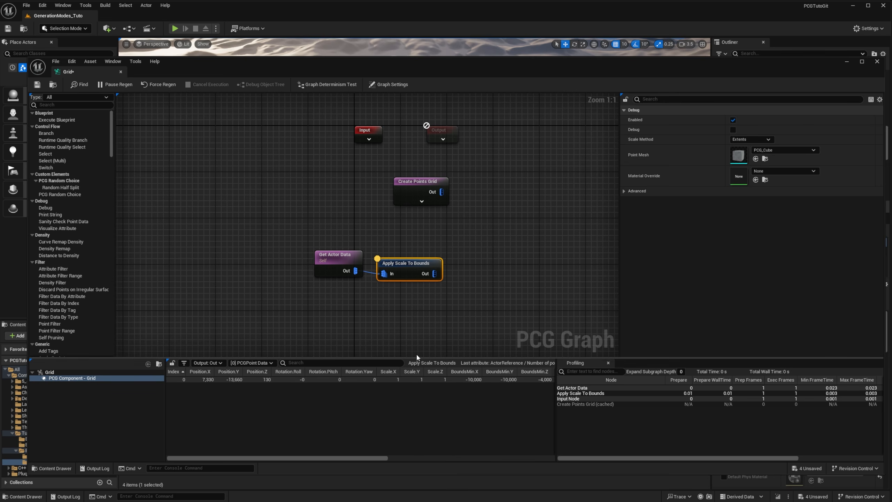
click(332, 262)
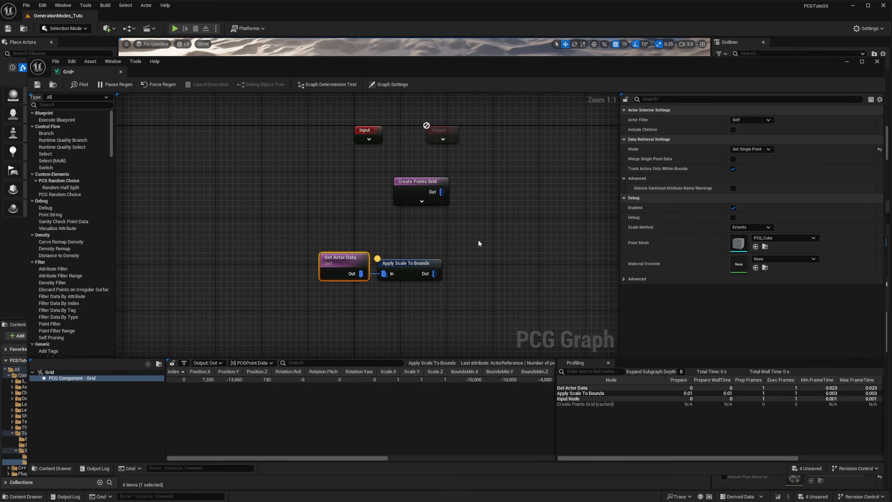
Add a Copy Points node with Create Points Grid as its source and Apply Scale To Bounds as its target
right_drag(489, 246, 432, 249)
right_click(432, 250)
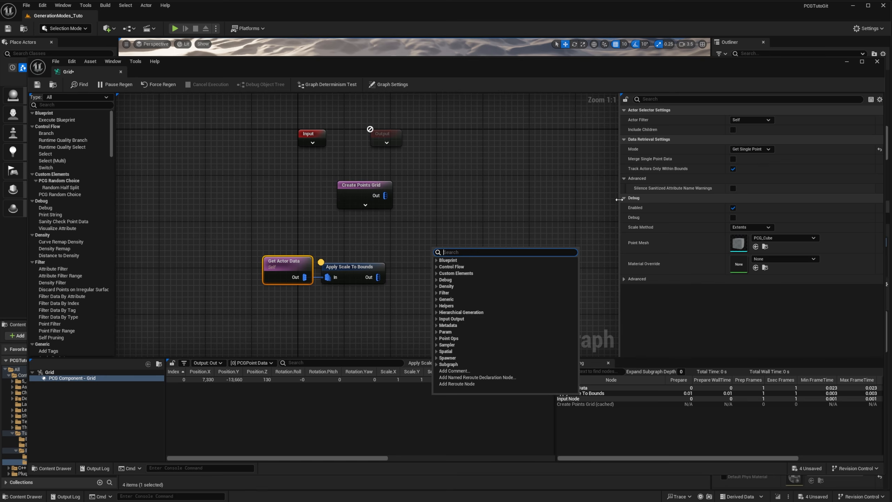
text(Copy)
click(455, 280)
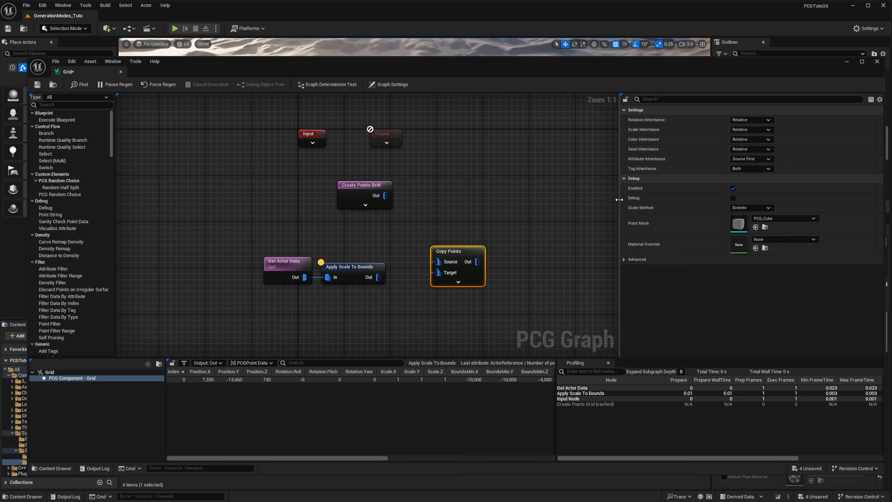
drag(463, 260, 449, 234)
drag(386, 195, 422, 232)
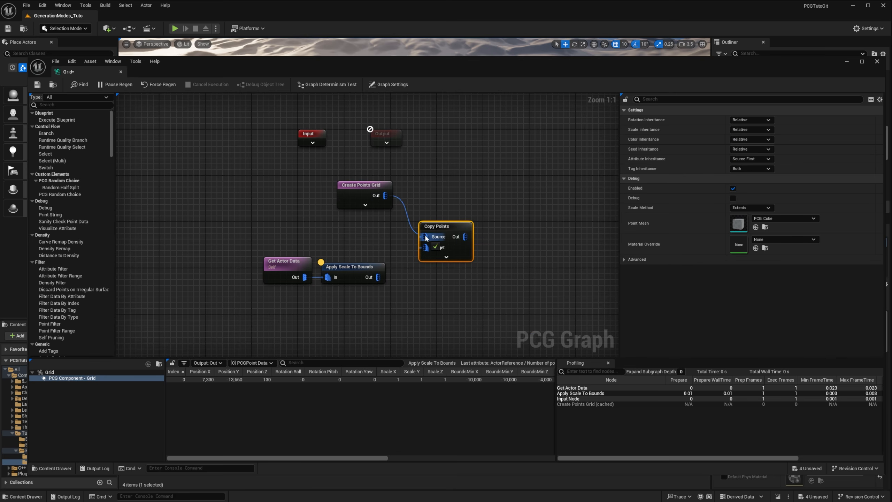
drag(378, 278, 491, 235)
click(342, 268)
key(a)
Attach a Debug node to the Copy Points output and check the points in the level
click(449, 232)
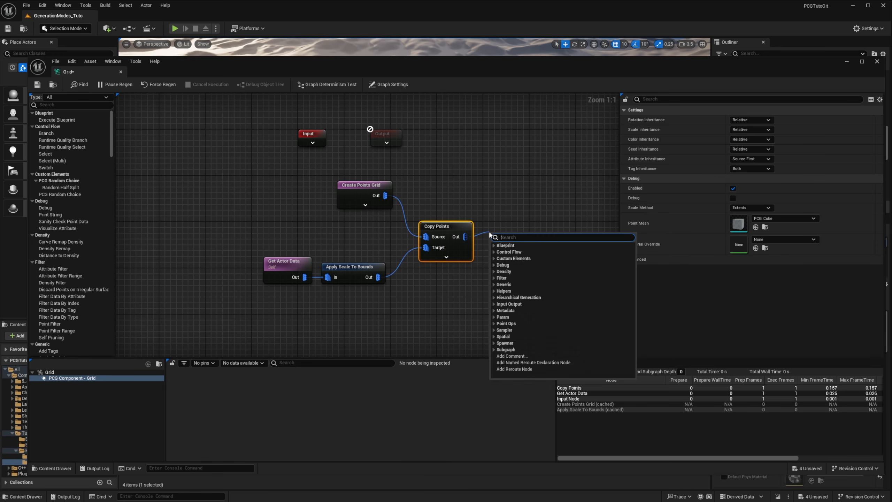
text(debug)
key(Return)
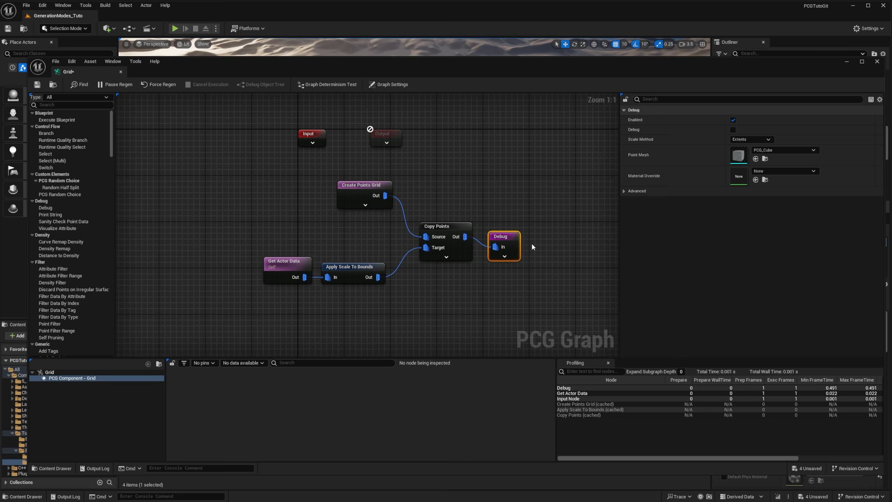
drag(589, 77, 601, 377)
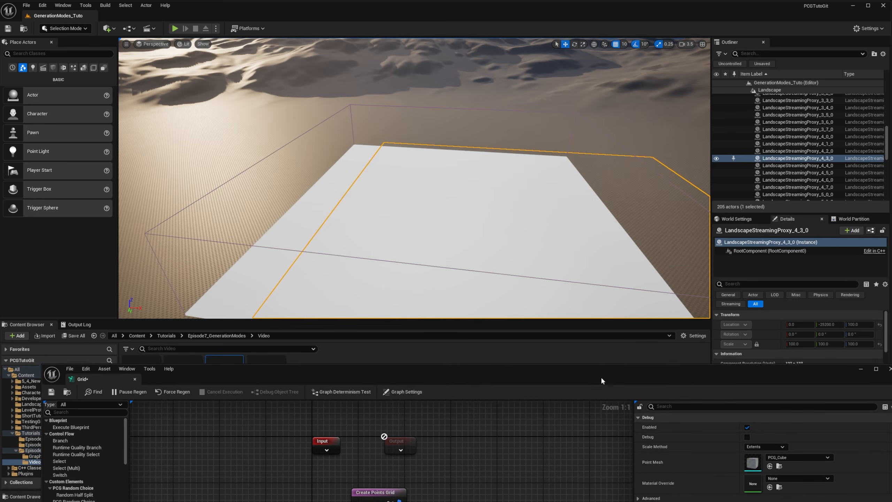
drag(474, 382, 451, 83)
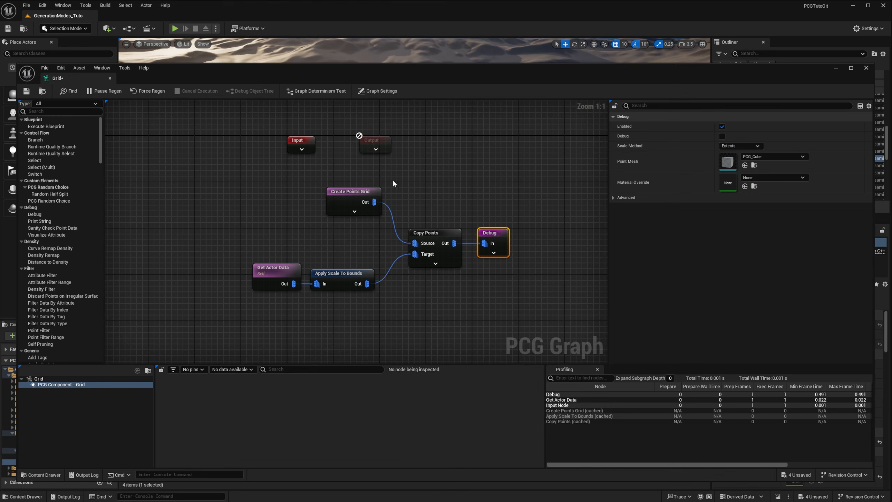
Disconnect Create Points Grid from Copy Points and feed it into a new Extents Modifier node
click(310, 194)
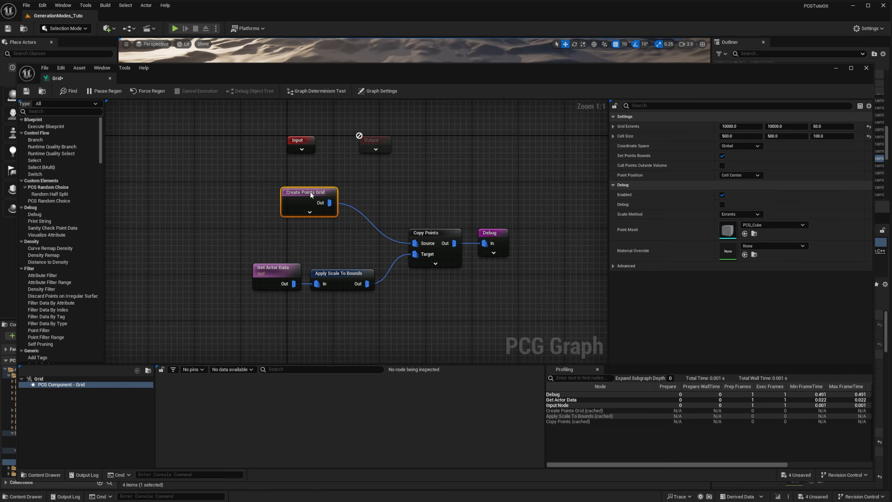
drag(310, 192, 280, 191)
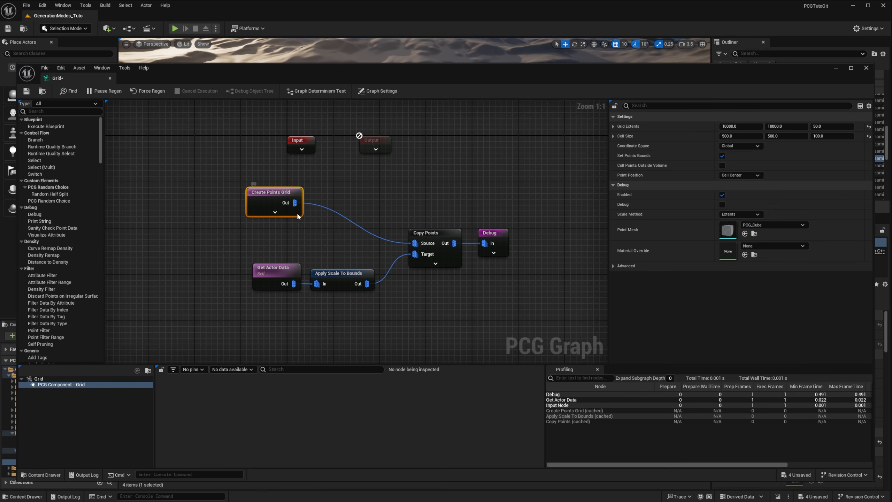
alt+click(329, 207)
drag(296, 203, 343, 195)
text(exte)
key(Return)
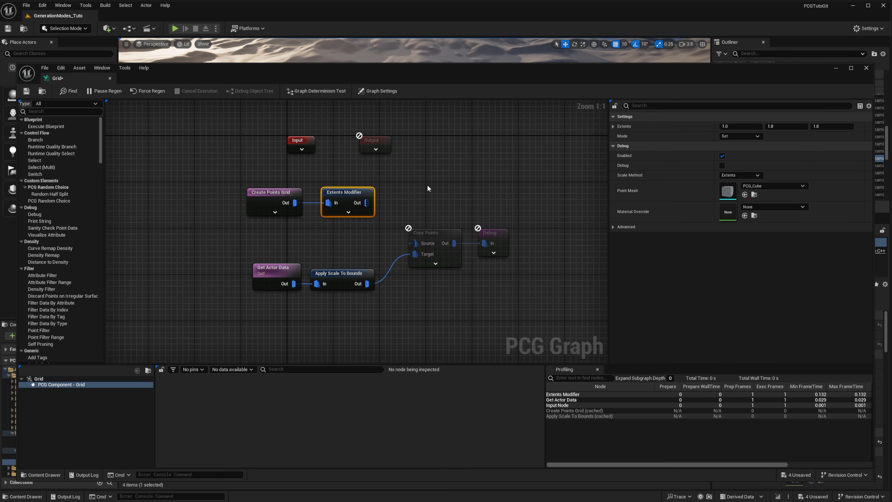
Set the Extents Modifier to Multiply with extents of 0.8 on all axes and connect it to the Copy Points source
click(740, 136)
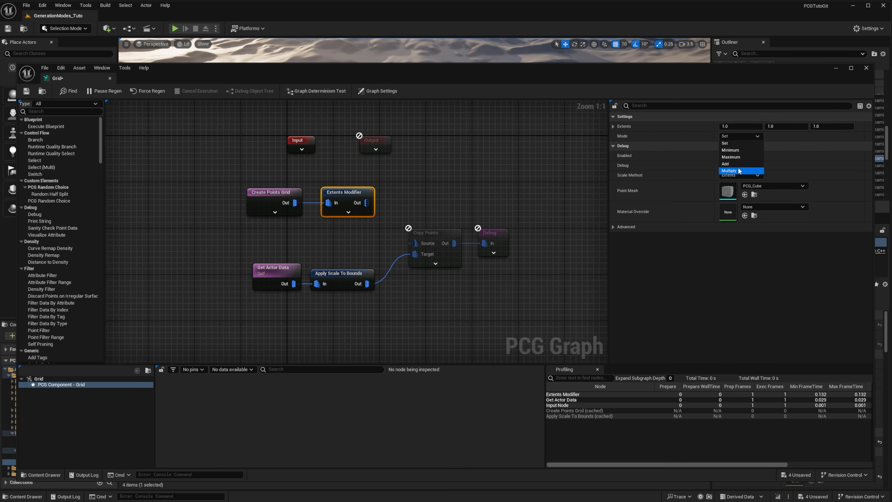
click(729, 171)
click(740, 126)
text(0.8)
key(Tab)
text(0.8)
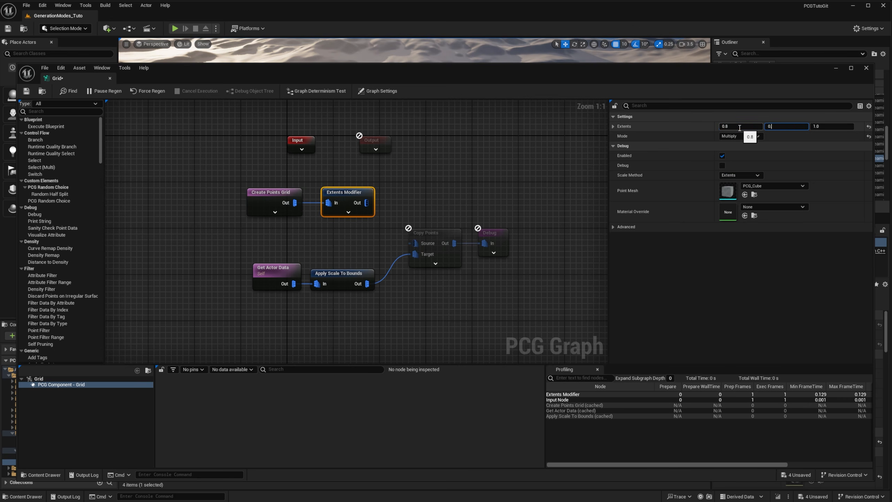
key(Tab)
text(0.8)
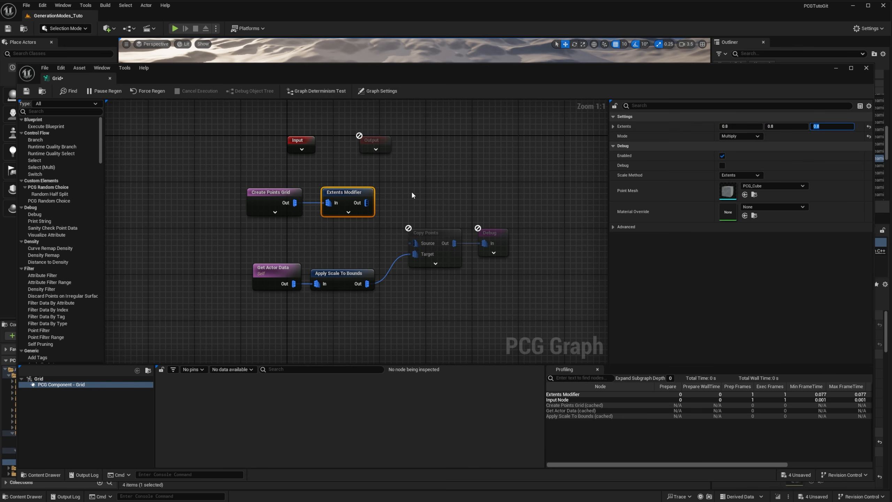
drag(366, 203, 414, 243)
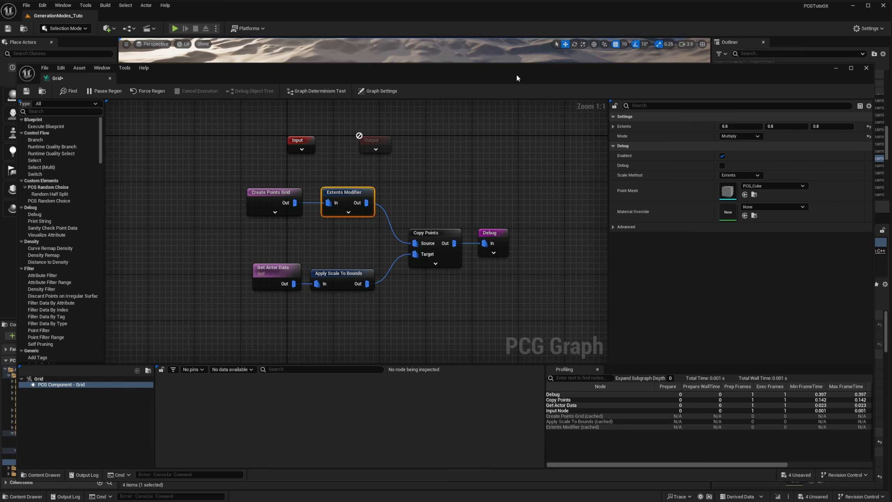
Enable Is Partitioned on the Grid volume's PCG component and examine the placement of the debug points in the level
drag(516, 74, 508, 333)
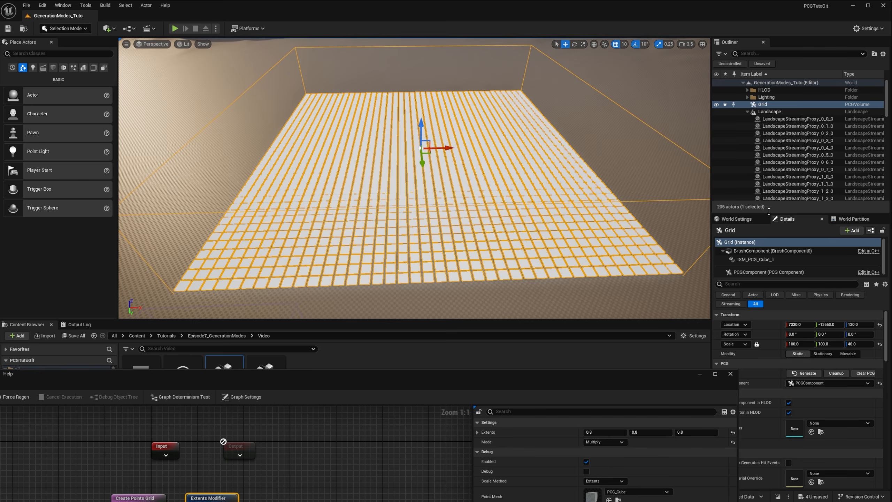
click(769, 273)
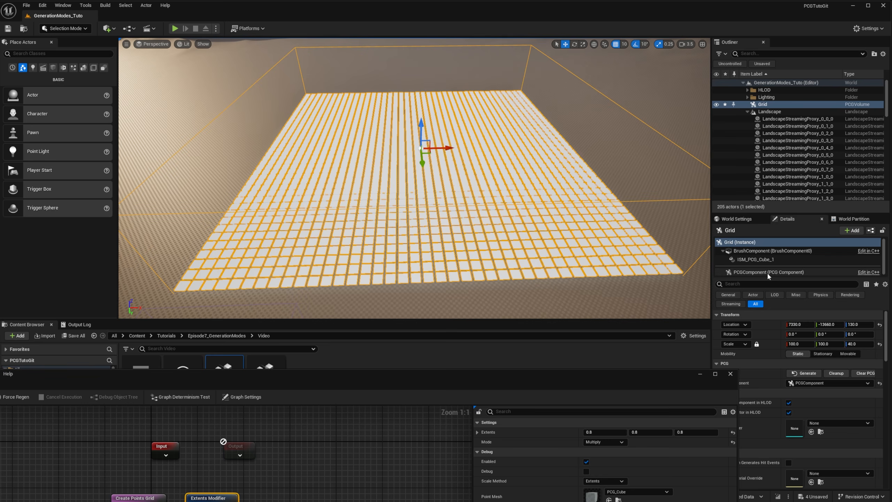
click(789, 335)
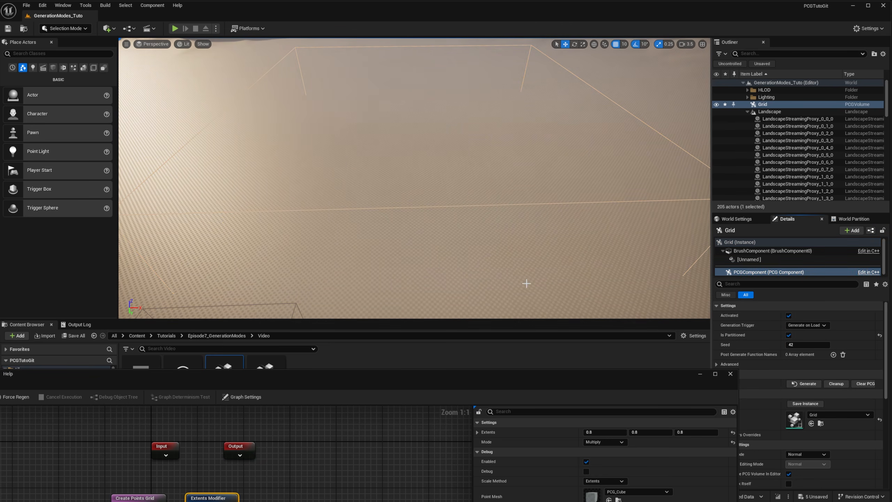
right_drag(519, 277, 516, 257)
key(s)
key(e)
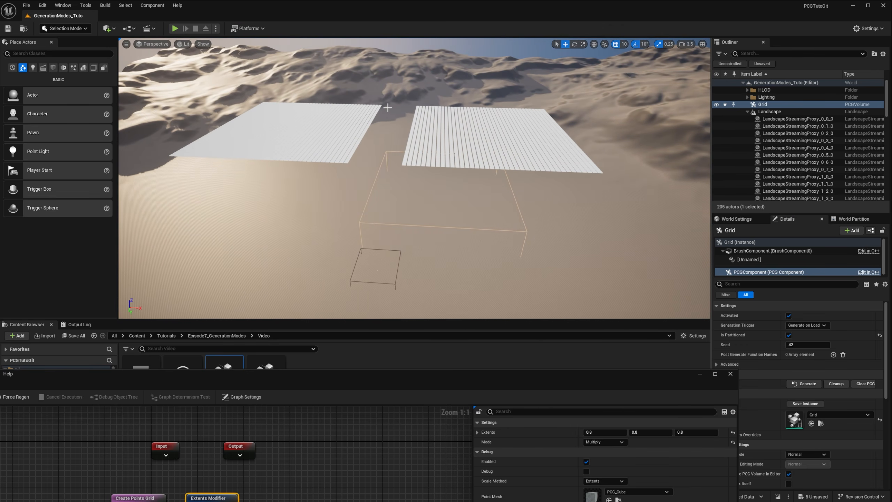
Move the Grid volume in the level and examine how its debug points are placed around it
click(448, 227)
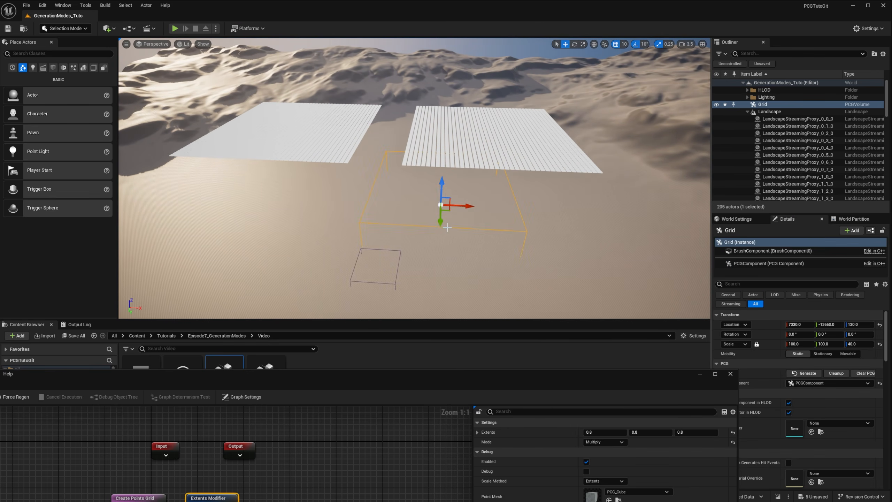
mouse_move(451, 210)
mouse_down()
mouse_move(411, 182)
mouse_move(440, 212)
mouse_up()
right_drag(440, 212, 432, 222)
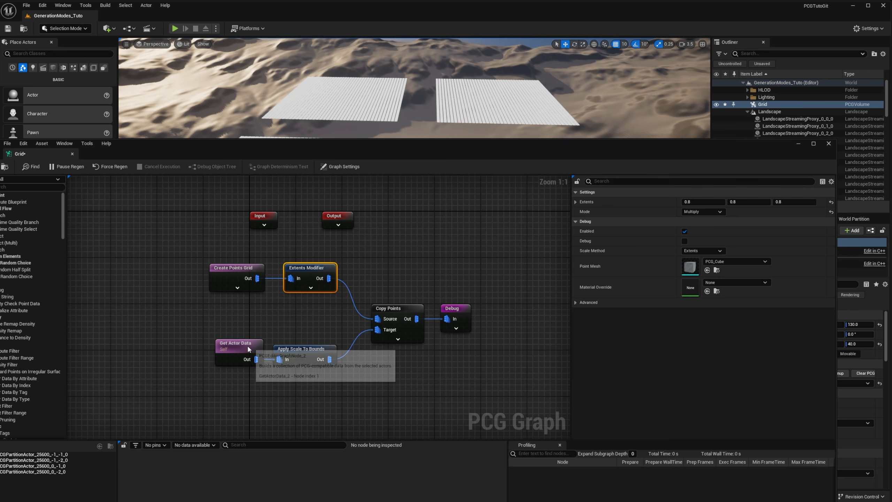
Set the Get Actor Data node's Actor Filter to Original and check the resulting points in the level
click(247, 348)
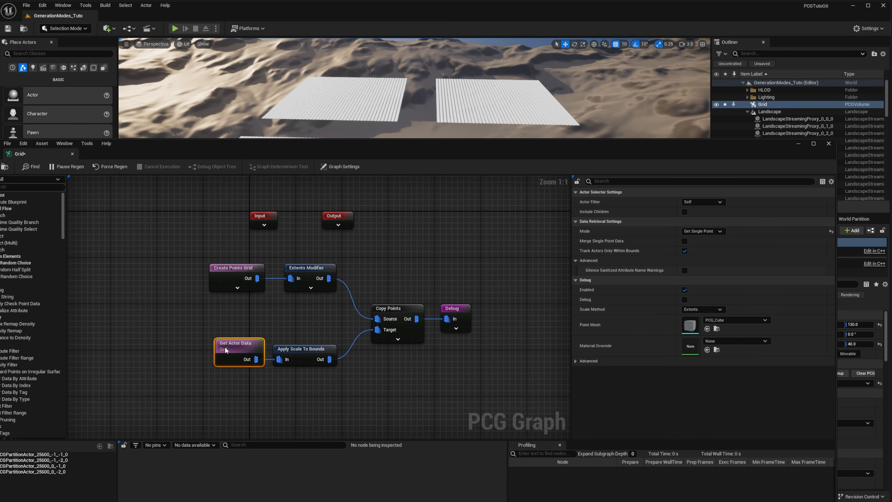
click(703, 202)
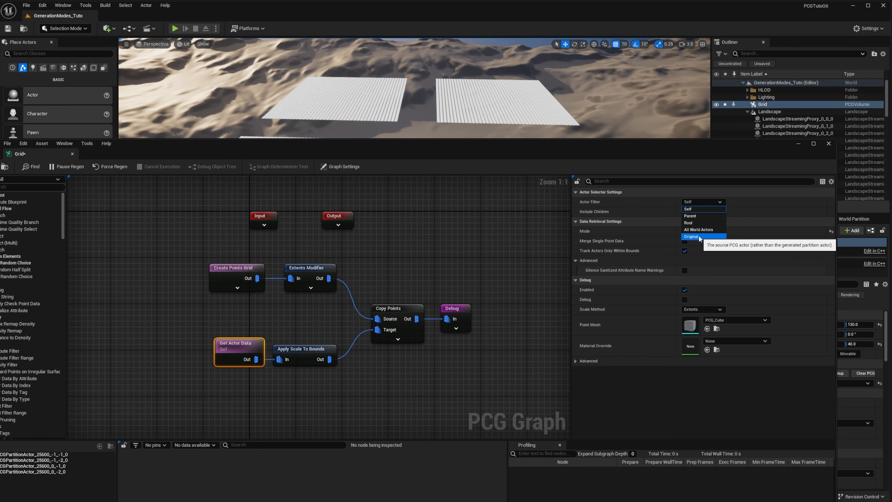
click(701, 239)
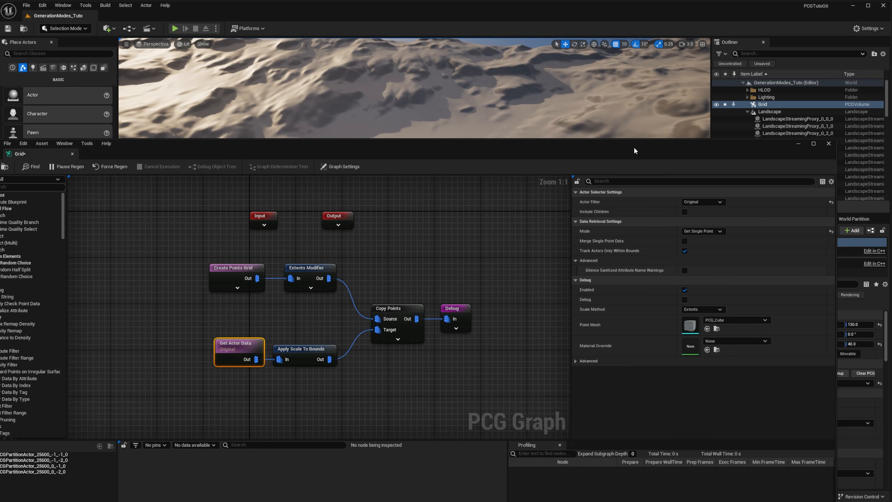
drag(635, 150, 663, 353)
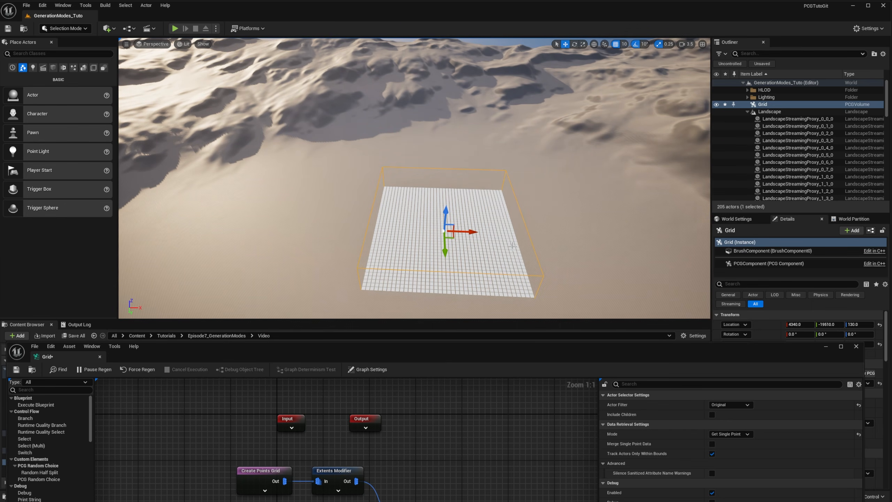
Review the Coordinate Space options of the Create Points Grid node without changing them
click(276, 471)
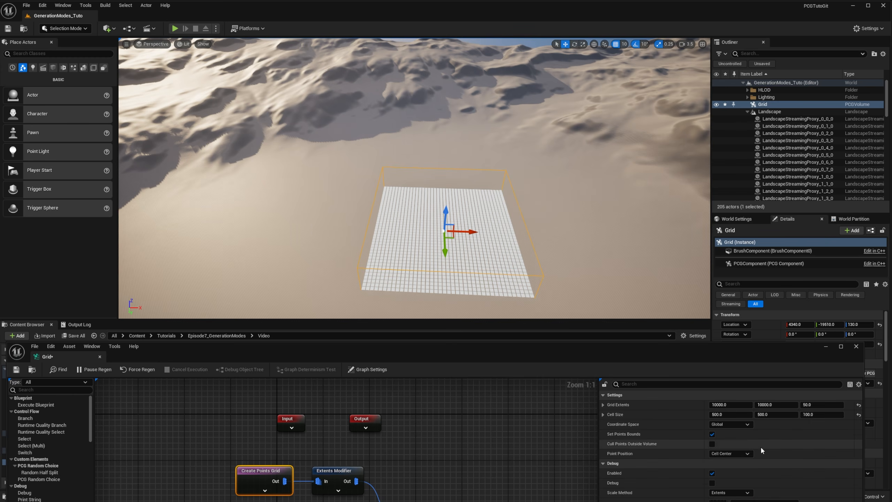
click(733, 425)
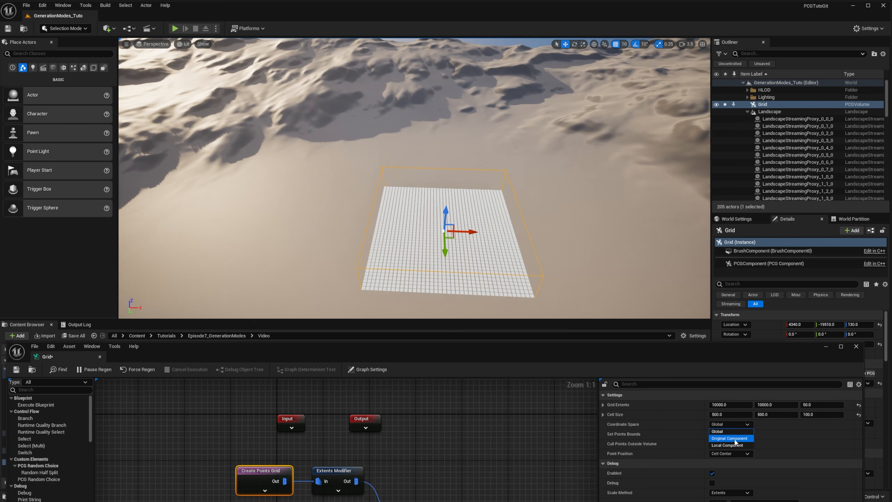
click(731, 425)
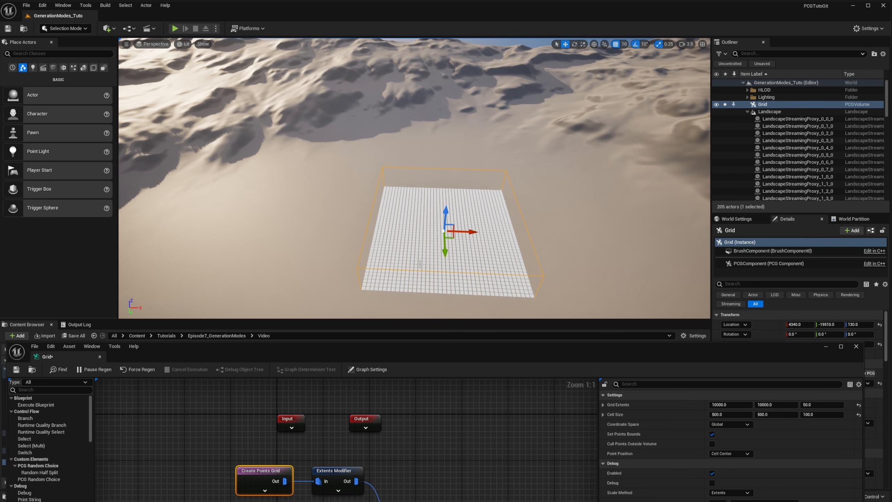
Select the overlapping debug points in the level to identify which partition actors generate them
right_drag(420, 264, 431, 203)
key(w)
click(432, 203)
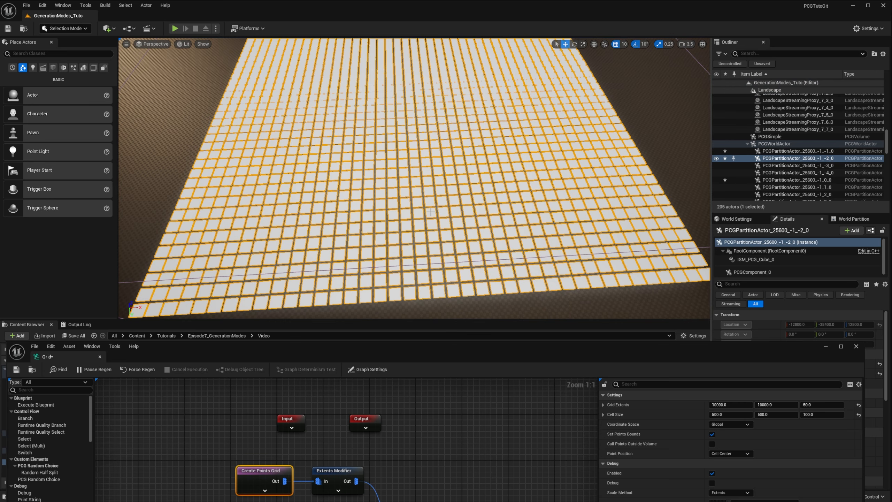
right_drag(433, 224, 434, 224)
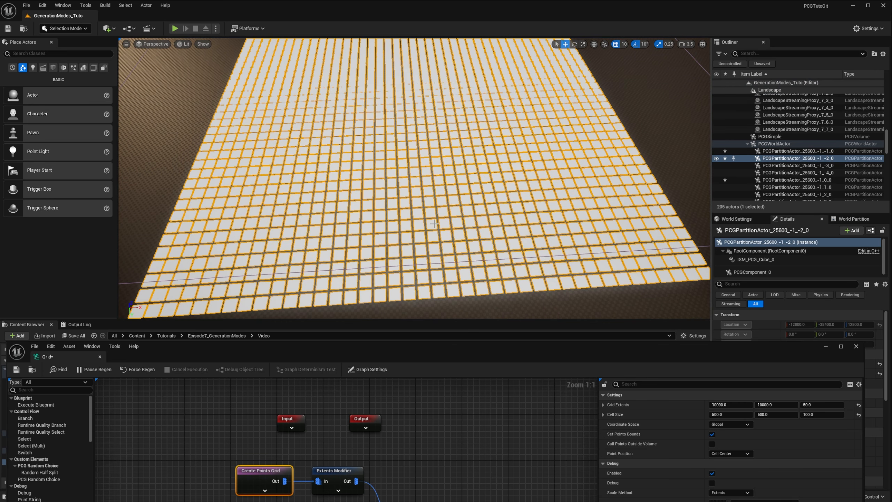
click(380, 214)
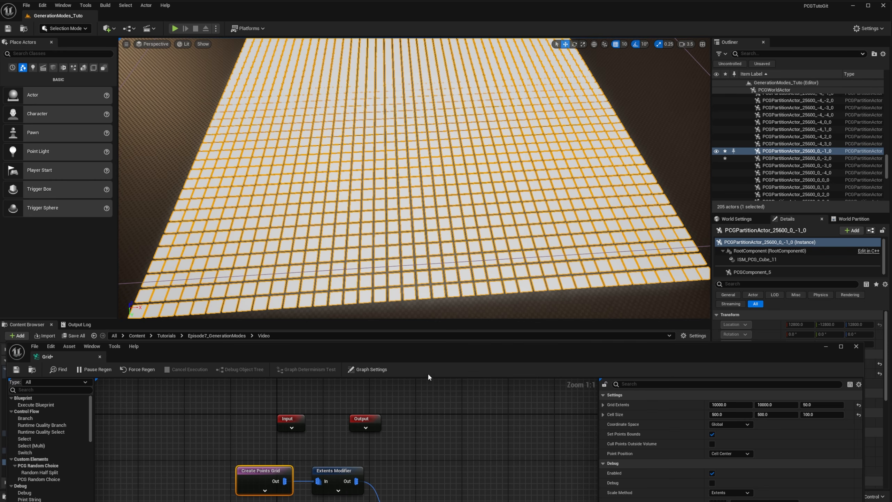
Inspect the Copy Points output in the PCG components of the different partition actors
drag(444, 352, 488, 81)
click(469, 239)
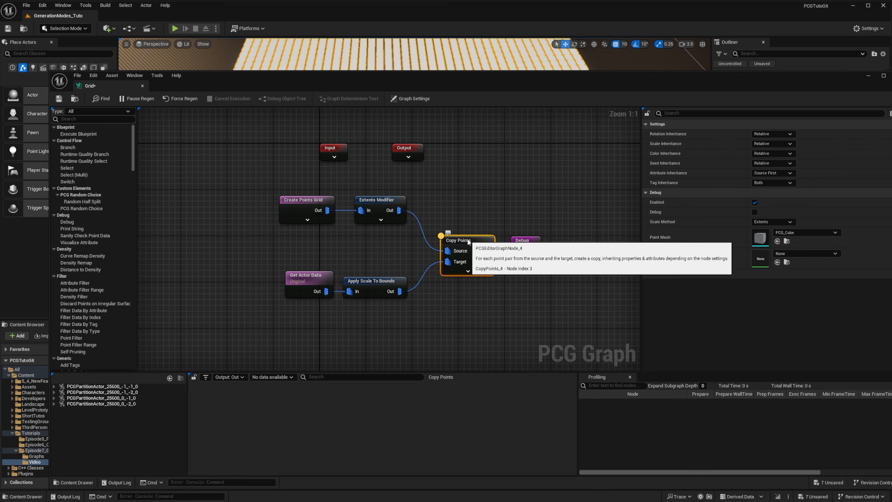
click(136, 387)
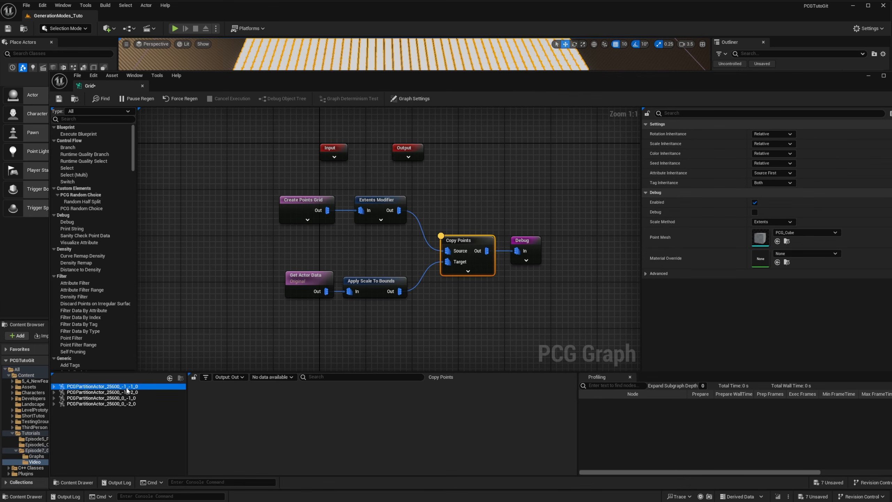
double_click(137, 388)
click(136, 392)
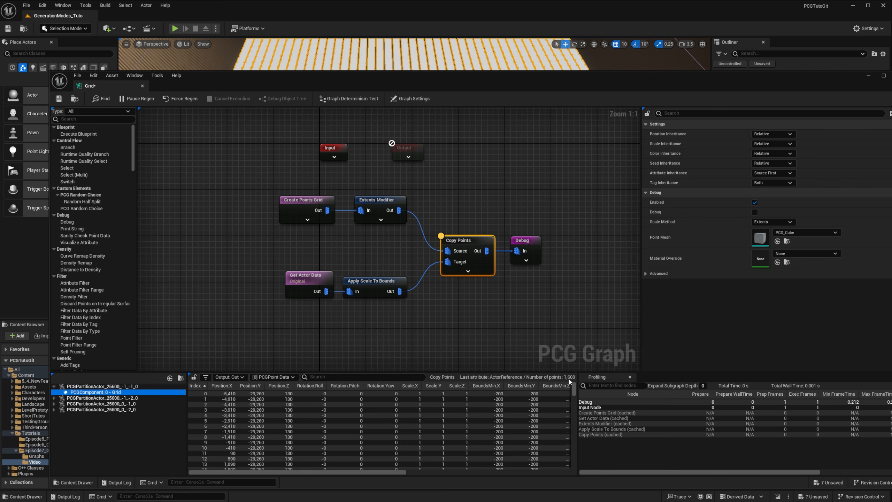
double_click(127, 397)
double_click(165, 410)
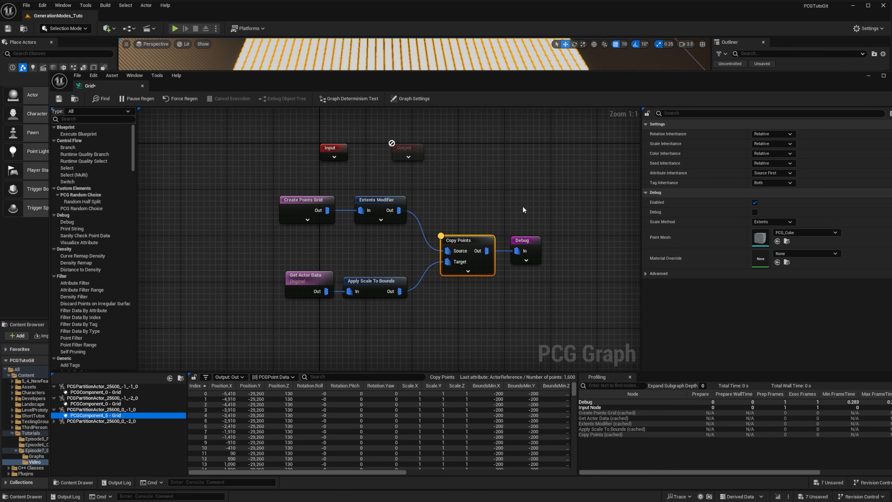
Add an Intersection node to the Grid graph and place it between Copy Points and Debug
drag(526, 242, 601, 243)
right_drag(525, 276, 526, 270)
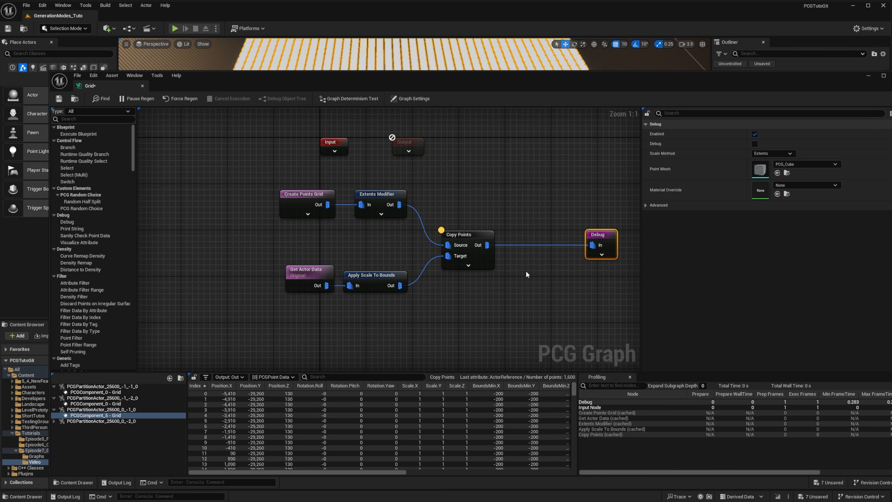
right_click(551, 276)
text(Inter)
key(Return)
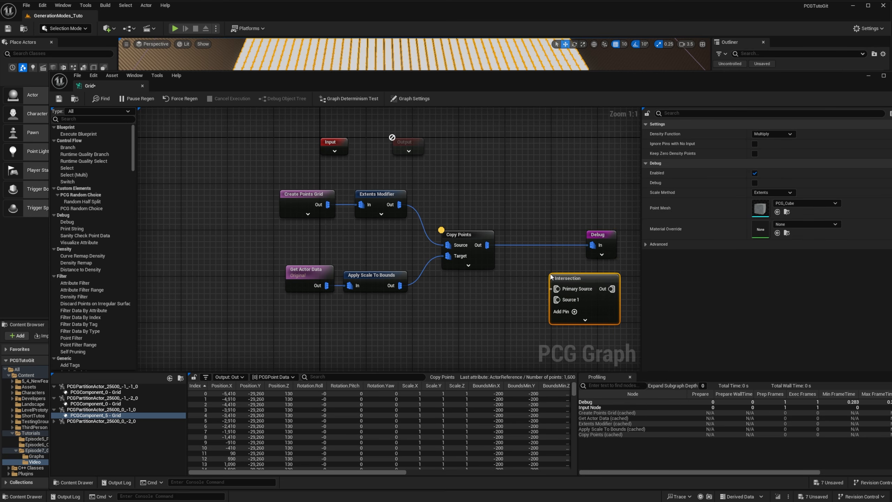
drag(581, 281, 557, 276)
right_drag(558, 278, 476, 262)
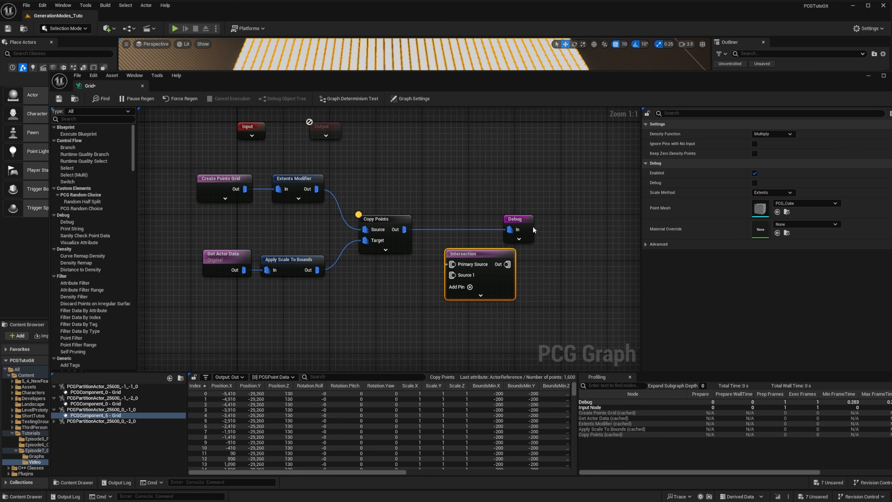
drag(533, 226, 606, 221)
drag(486, 254, 505, 221)
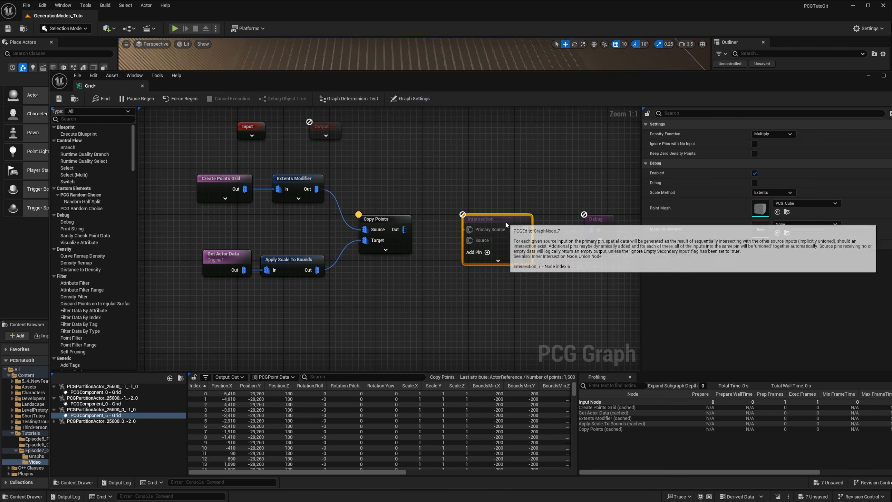
Connect Copy Points to the Intersection's Primary Source and feed its output through a To Point conversion into Debug
ctrl+drag(405, 229, 476, 230)
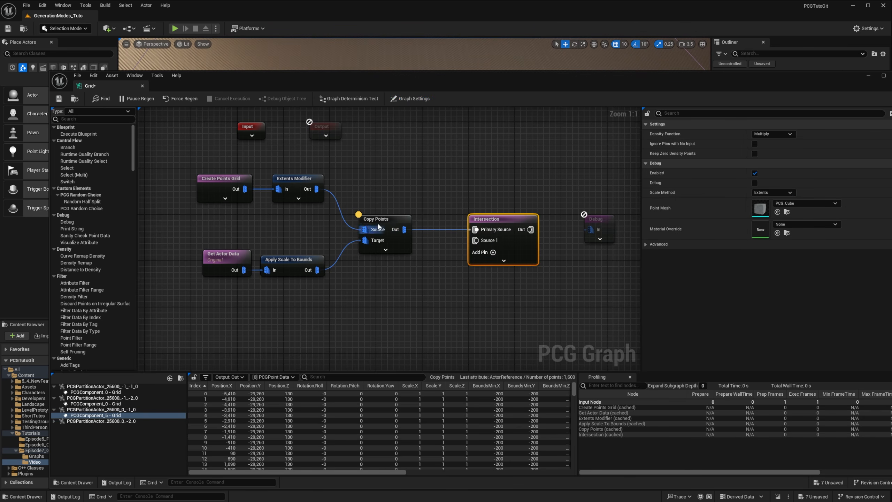
drag(531, 229, 631, 220)
drag(559, 224, 580, 233)
Add a Get Actor Data node filtered to Self, connect it to the Intersection's Source 1, and check the points in the level
right_click(364, 295)
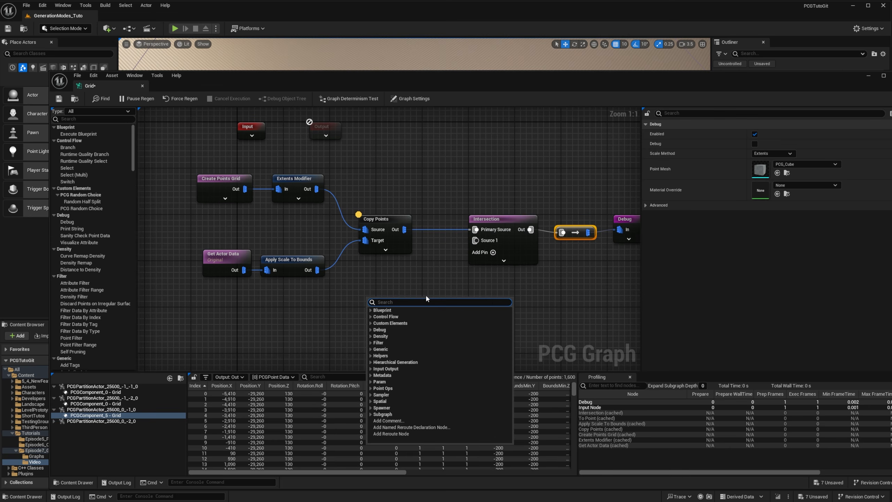
text(Get A)
key(Return)
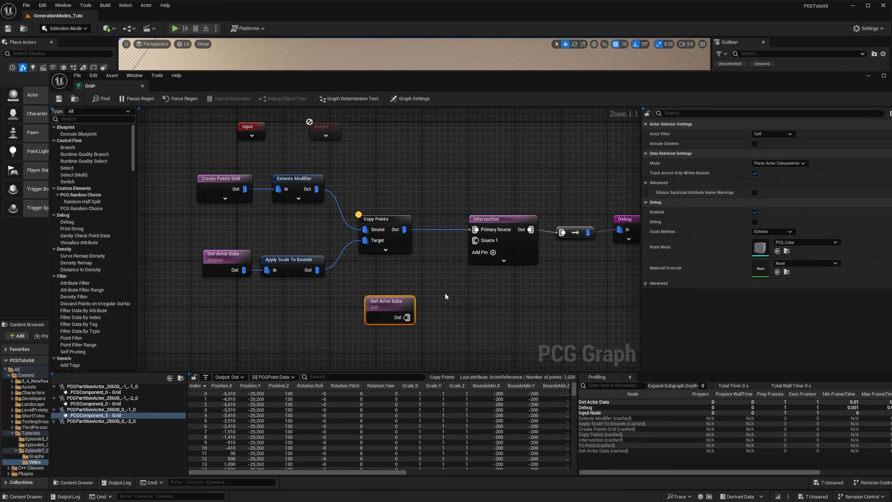
drag(390, 300, 475, 240)
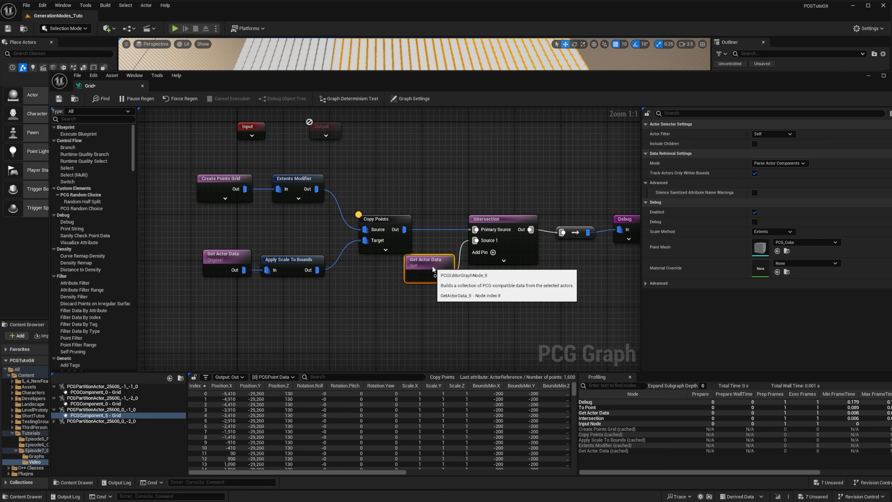
drag(546, 83, 505, 289)
right_drag(492, 218, 525, 199)
right_drag(465, 148, 453, 150)
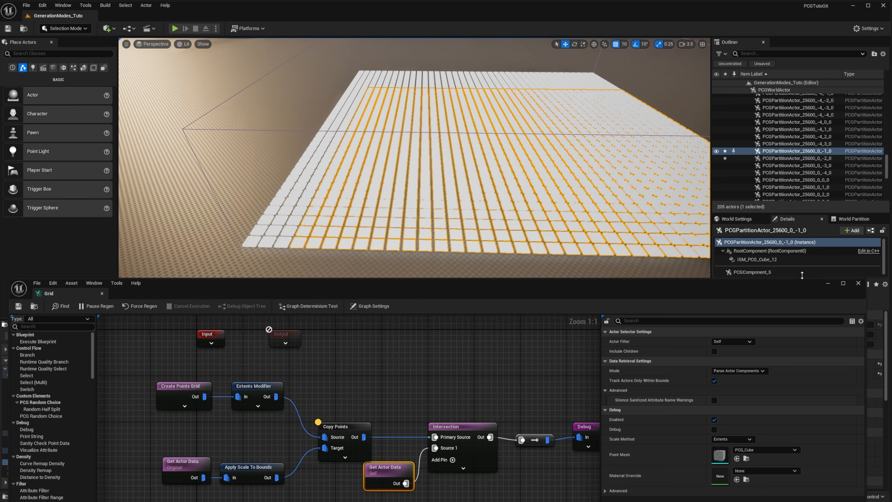
Minimize the graph editor and delete the Grid volume from the level
click(828, 283)
click(474, 125)
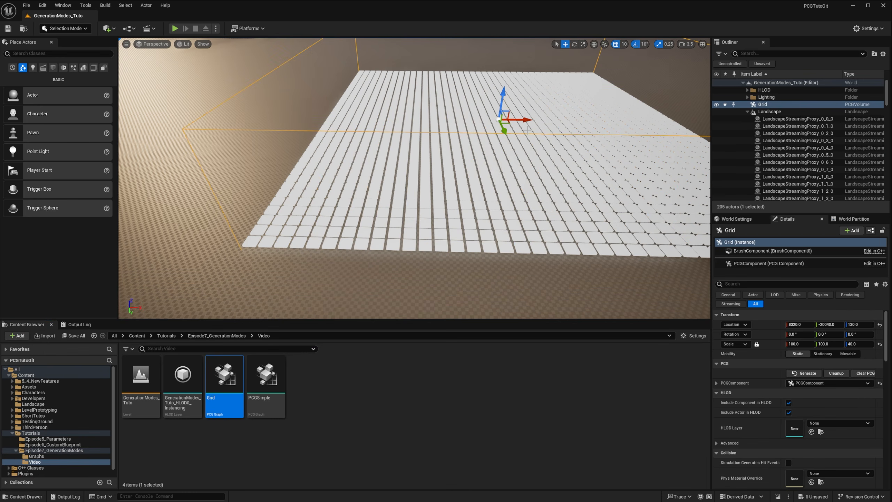
key(Delete)
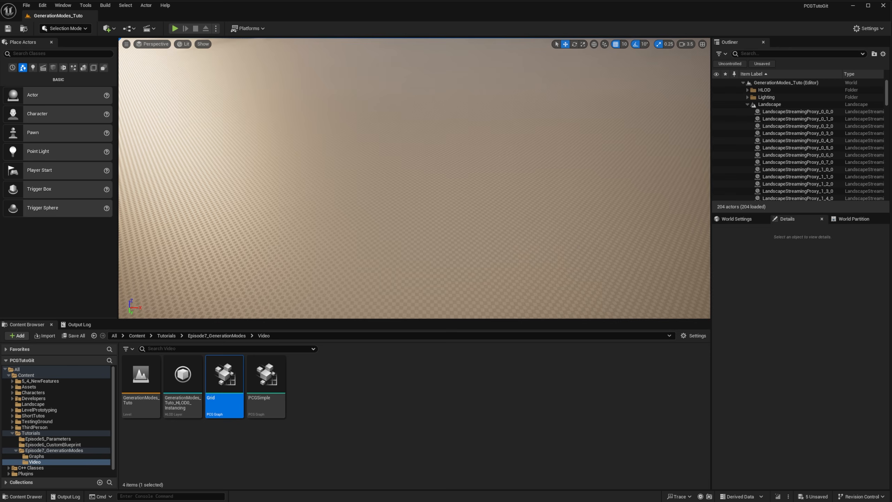
Create a PCG Graph asset named PCG_HiGen in the Video folder
right_click(344, 403)
mouse_move(394, 357)
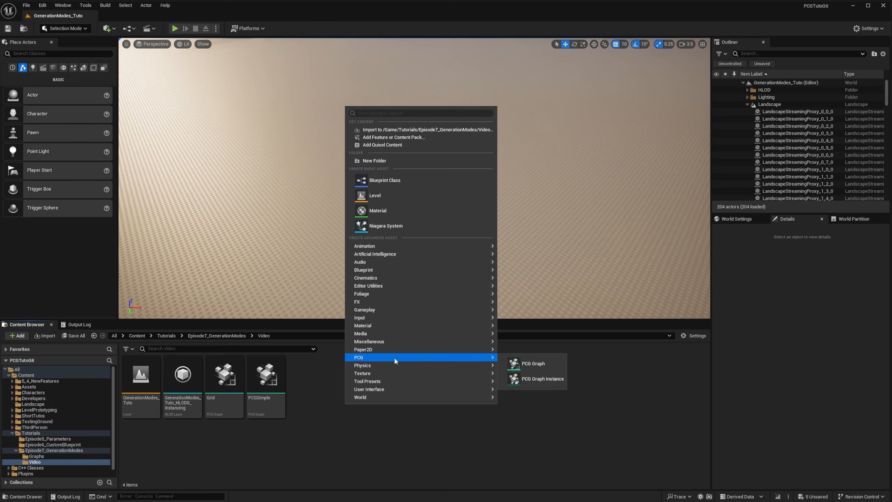
click(530, 360)
text(PCG_HiGen)
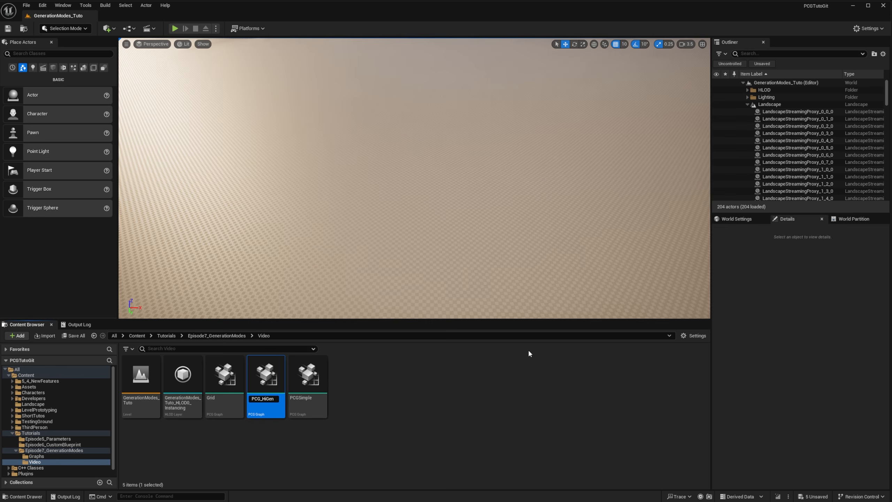
key(Return)
Place PCG_HiGen in the level as a volume and set its location to X 15000, Y 15000
drag(266, 374, 409, 197)
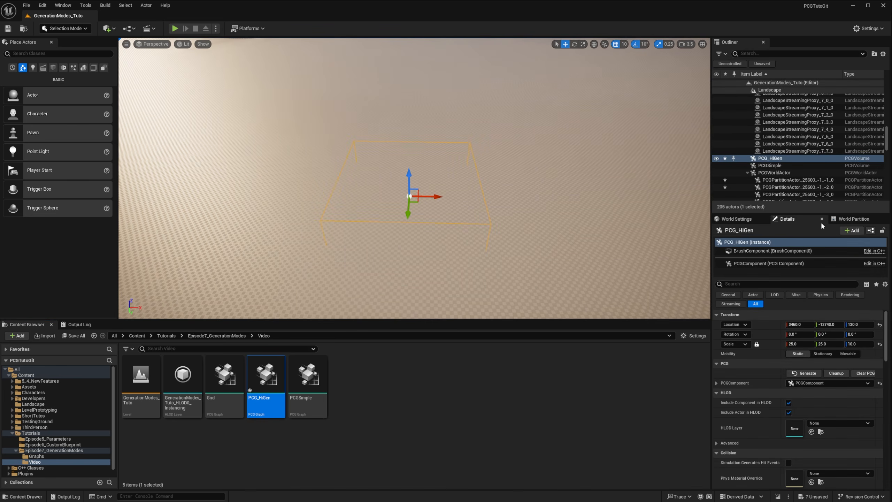
click(801, 324)
text(15000)
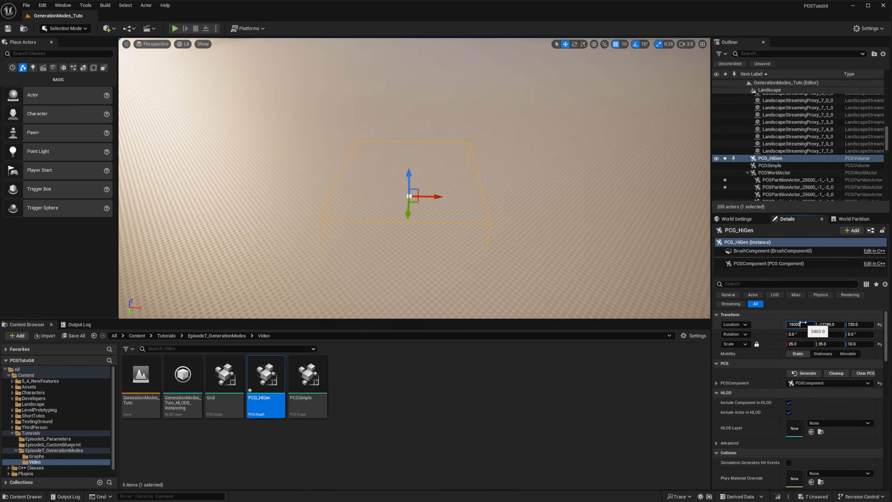
key(Tab)
text(1500)
key(Return)
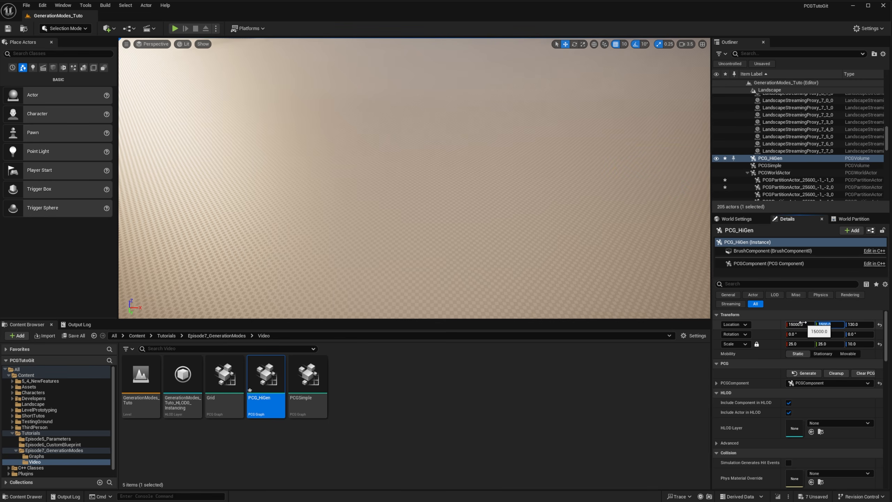
text(1)
key(Return)
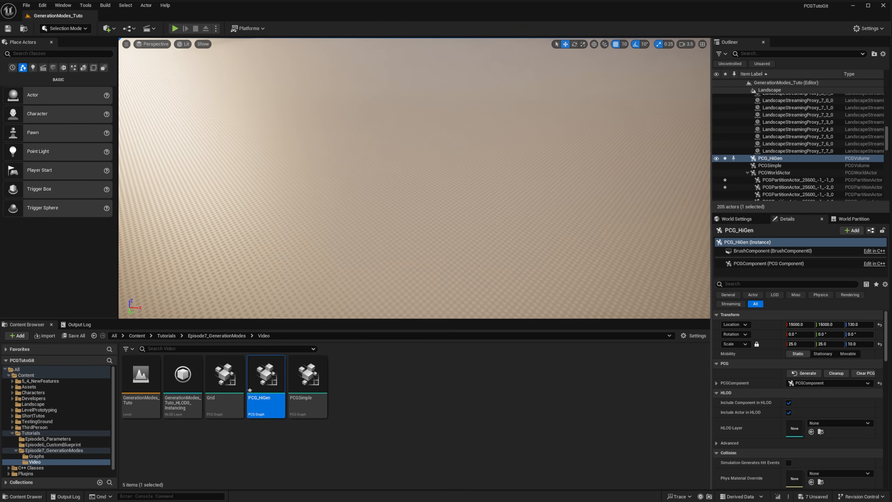
Focus the view on the PCG_HiGen volume and enable Is Partitioned on its PCG component
right_drag(563, 168, 694, 165)
key(f)
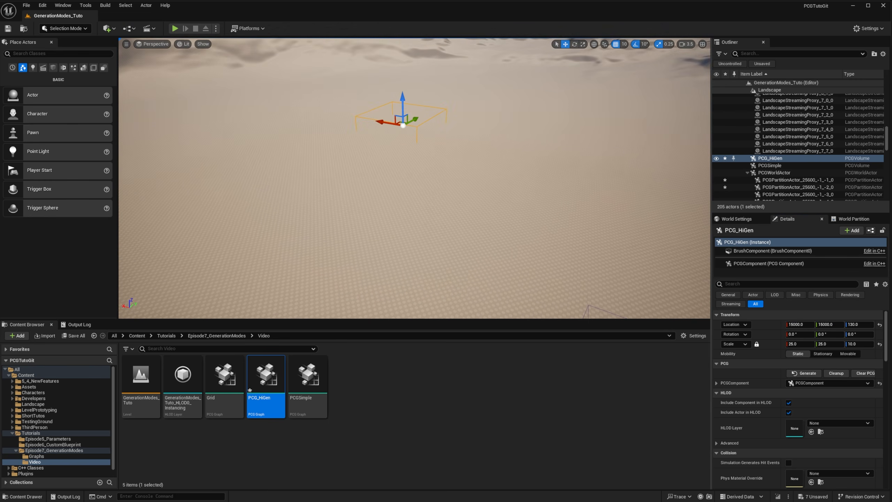
click(770, 263)
click(789, 335)
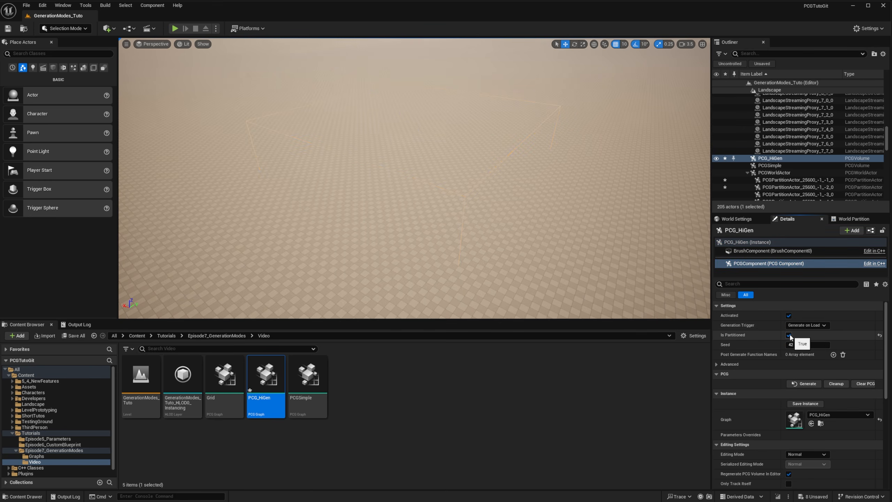
Open the PCG_HiGen graph and enable Use Hierarchical Generation in its graph settings
click(748, 242)
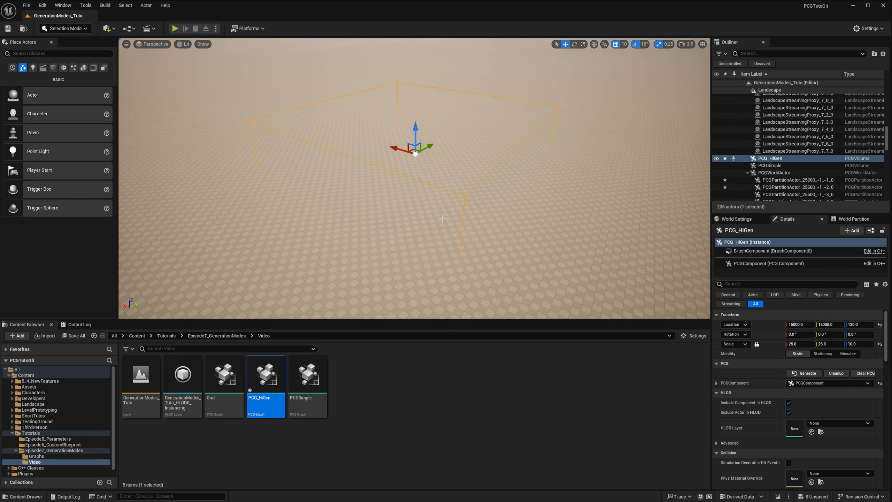
double_click(266, 378)
drag(471, 294, 470, 98)
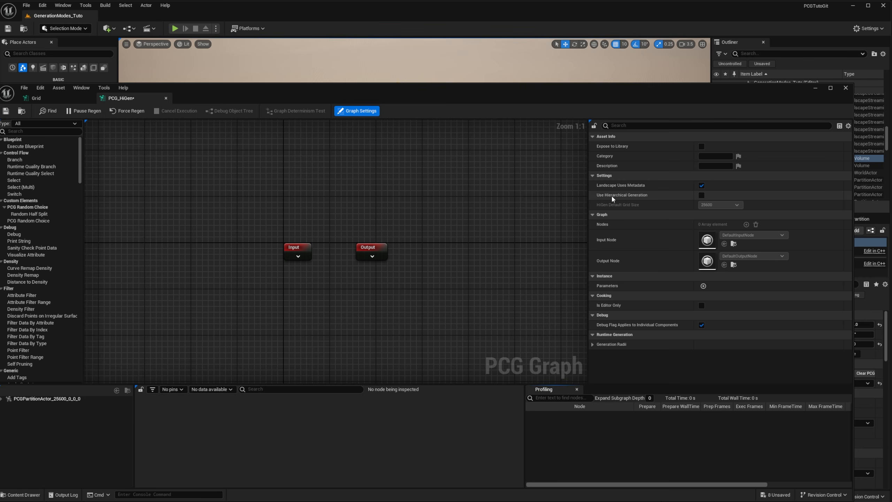
click(702, 195)
drag(652, 96, 625, 309)
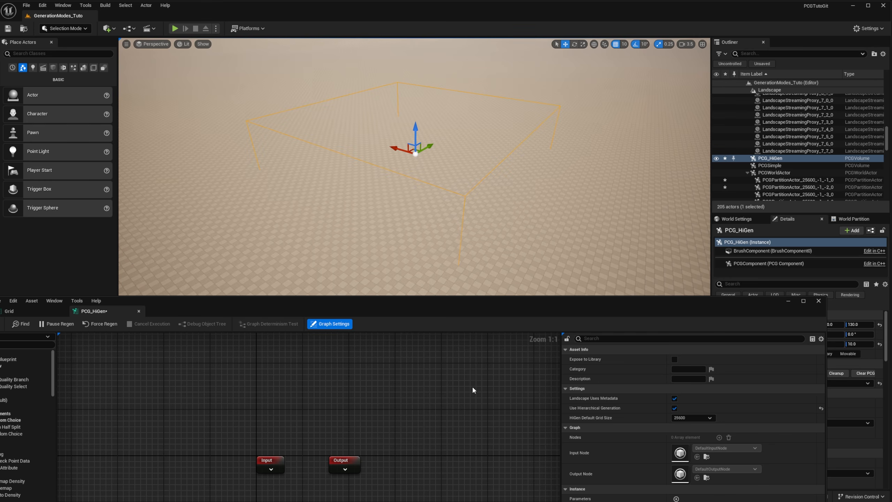
Add a Get Landscape Data node to the graph and connect its output to a new Surface Sampler
drag(466, 302, 526, 159)
right_click(258, 405)
text(Ge t lan)
key(Return)
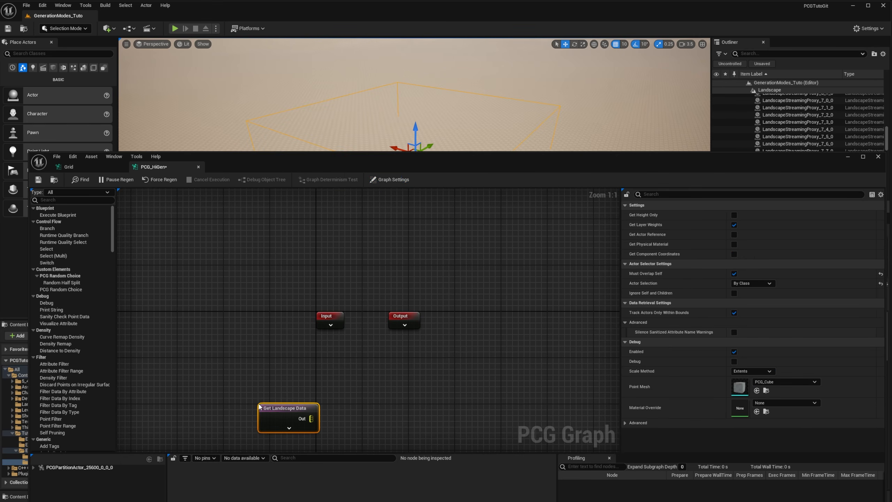
drag(312, 418, 351, 406)
text(Sru)
key(BackSpace)
key(BackSpace)
text(ur)
key(Return)
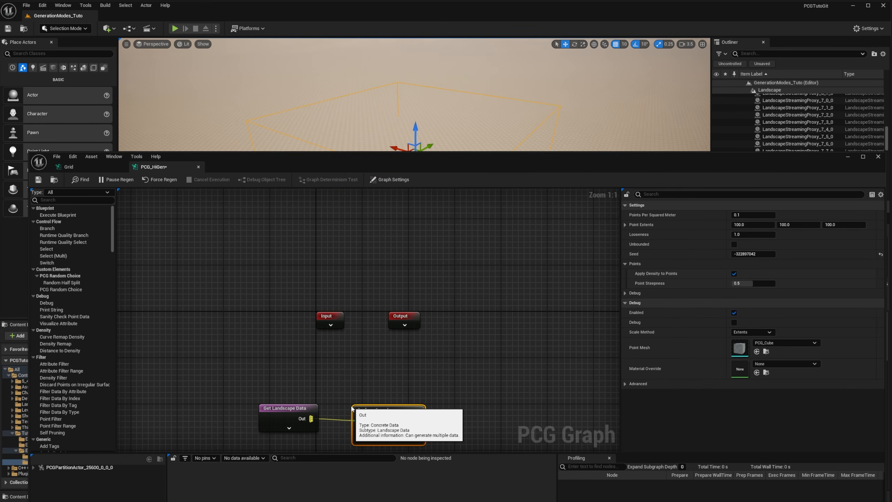
Connect a new Debug node to the Surface Sampler's output
right_drag(446, 391, 416, 349)
drag(375, 371, 400, 370)
text(Debug)
key(Return)
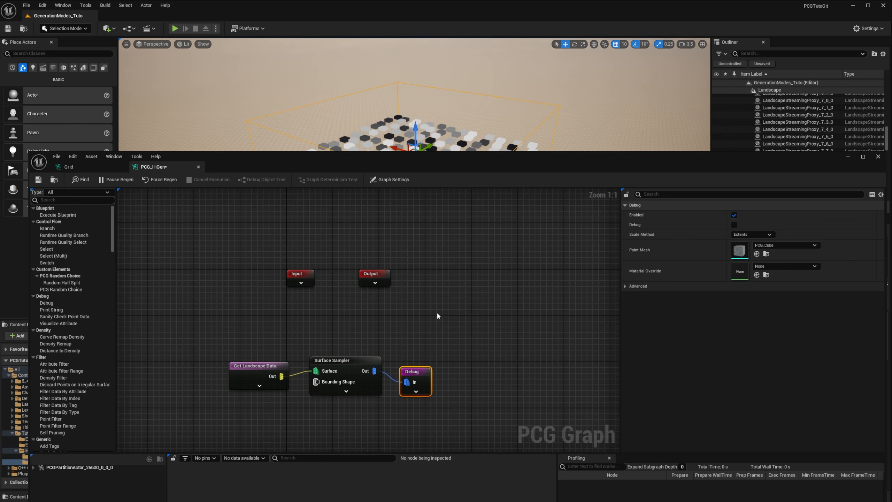
Select the generated debug points in the level and examine which partition actor owns them
drag(453, 158, 450, 261)
key(w)
right_drag(454, 170, 455, 201)
click(458, 170)
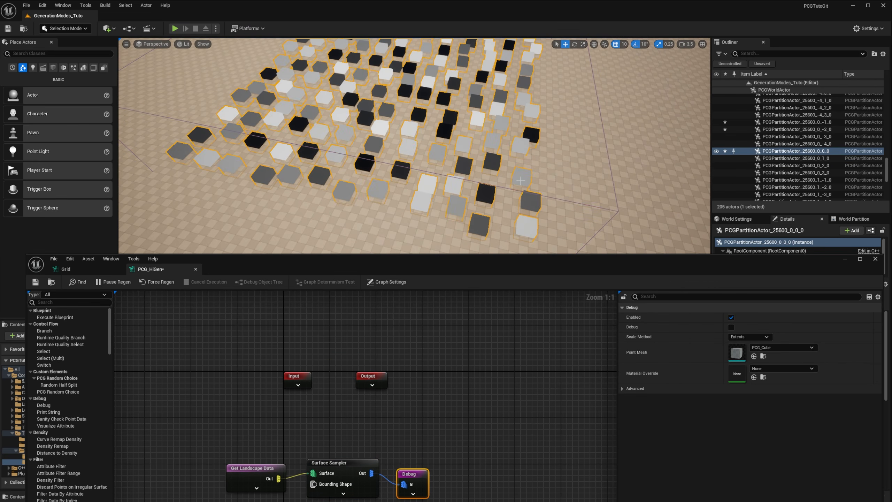
key(s)
mouse_move(458, 170)
right_down()
mouse_move(453, 155)
mouse_move(463, 175)
right_up()
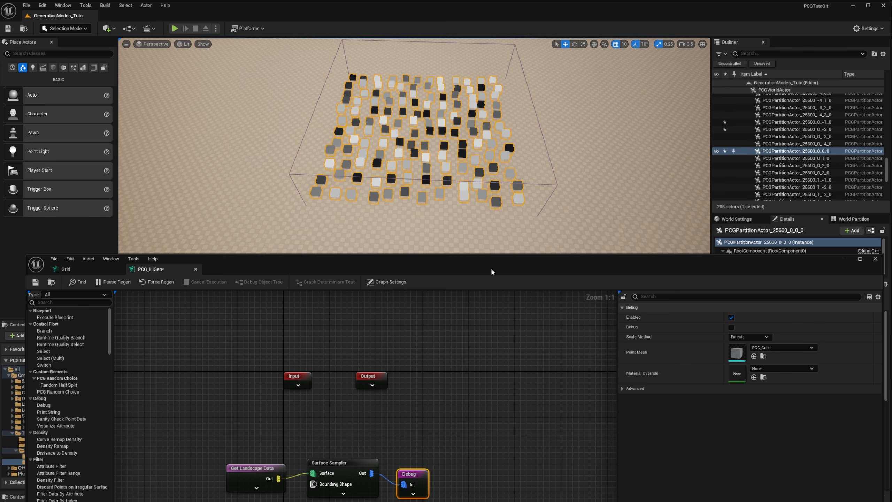
Inspect the grid size labels on the graph nodes for the PCG component of PCGPartitionActor_25600_0_0_0
drag(492, 271, 491, 88)
click(77, 388)
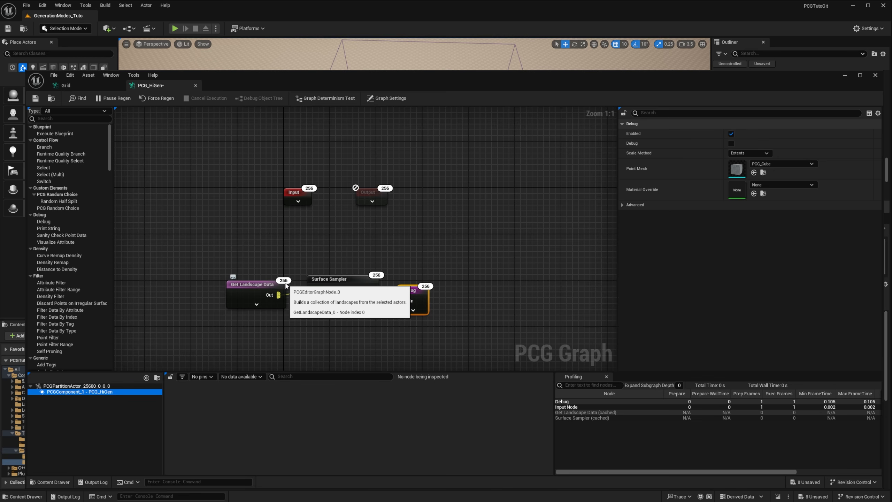
drag(522, 83, 477, 216)
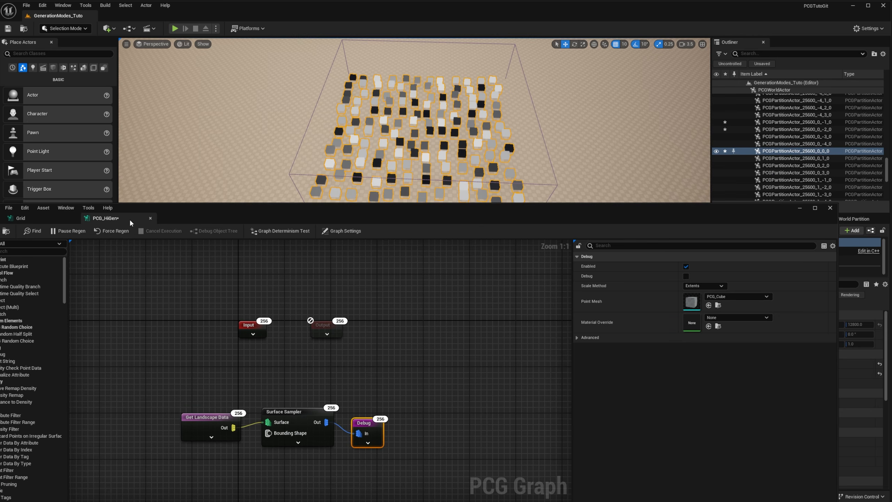
Set the graph's HiGen Default Grid Size to 3200
click(341, 231)
click(704, 325)
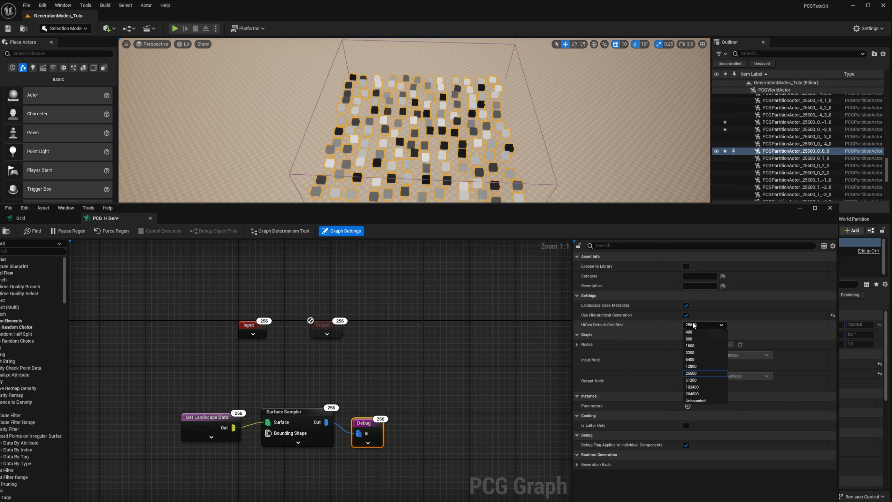
click(706, 353)
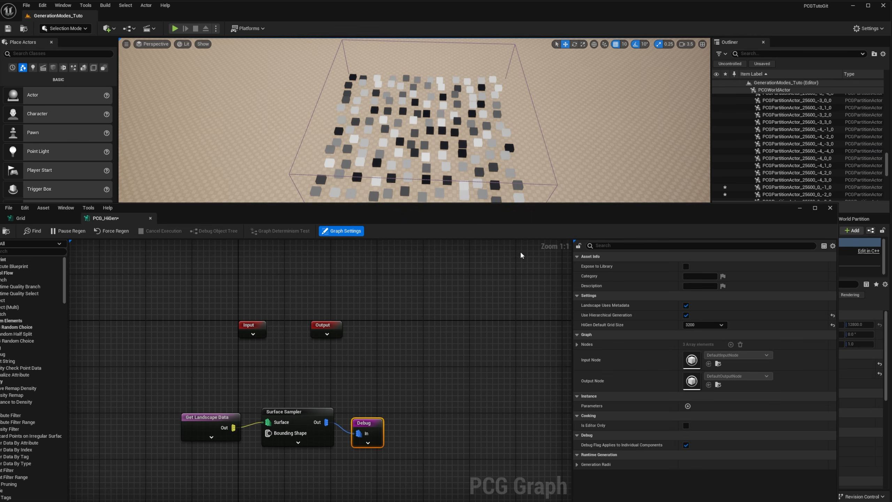
Select several groups of debug points in the level to examine how they are split between partition actors
drag(425, 211, 460, 245)
click(508, 138)
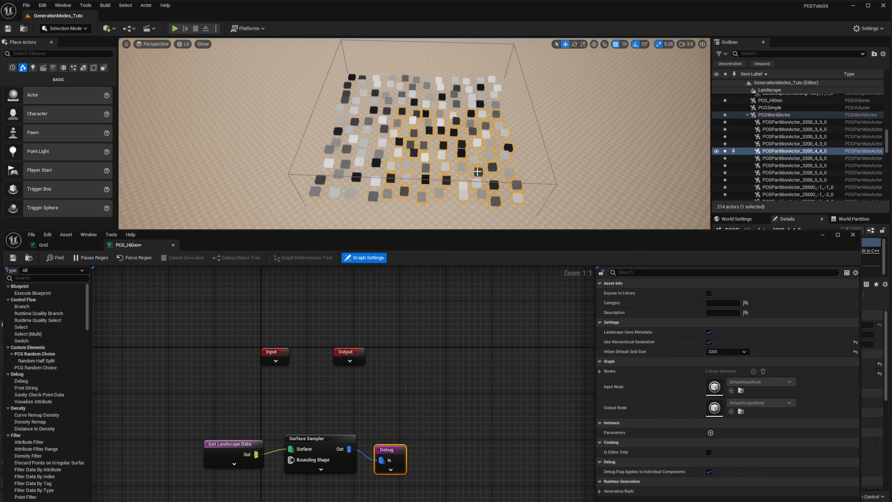
click(399, 111)
click(404, 95)
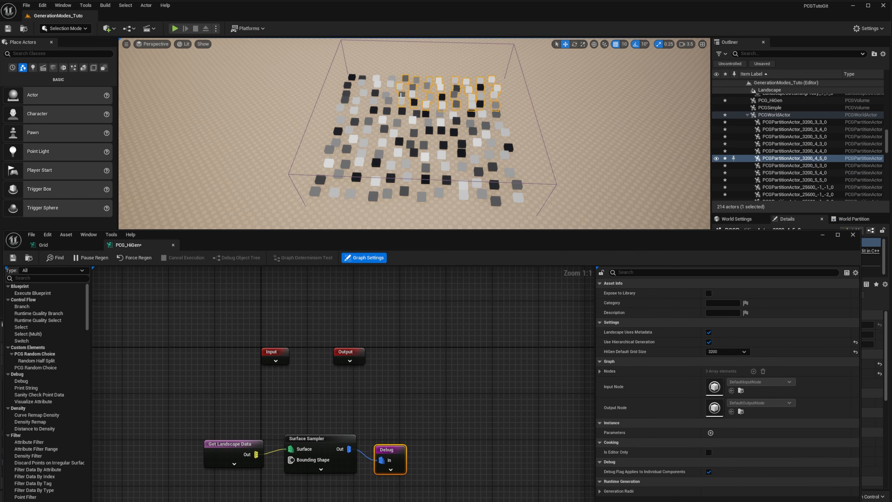
click(371, 87)
click(375, 92)
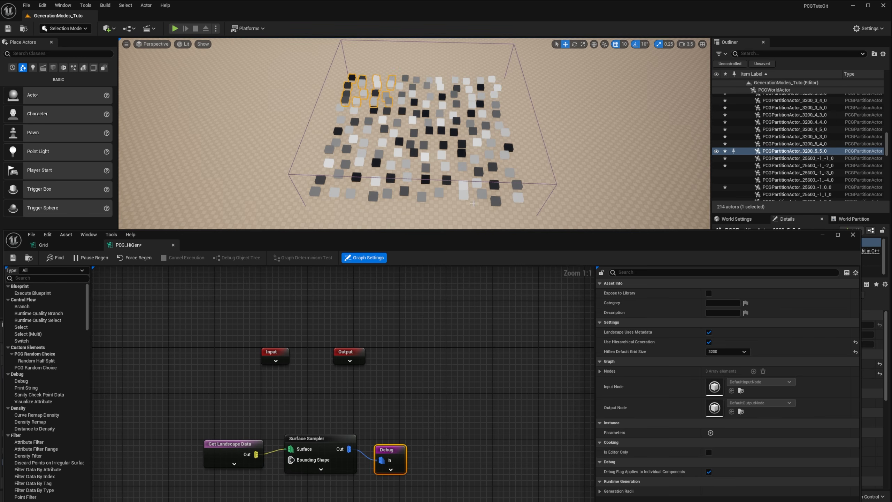
Inspect the grid size labels on the graph nodes for the PCG component of PCGPartitionActor_3200_3_3_0
drag(492, 233, 486, 113)
click(56, 426)
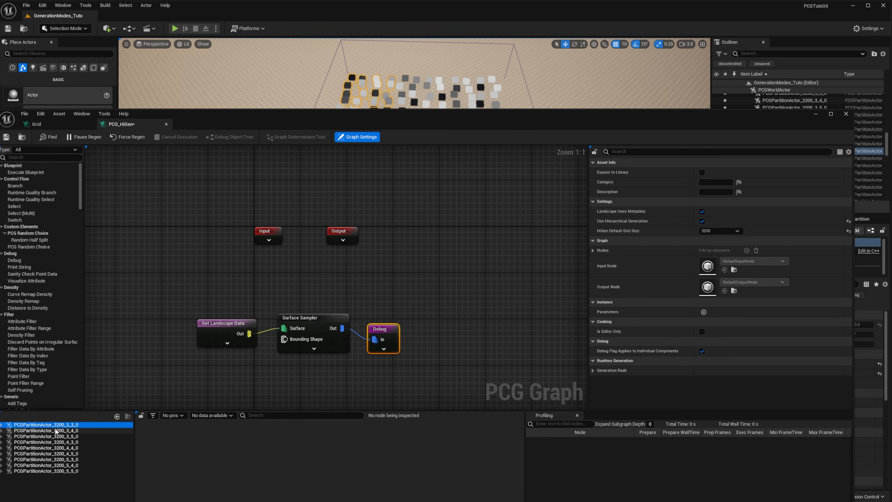
double_click(57, 426)
right_drag(163, 358, 169, 331)
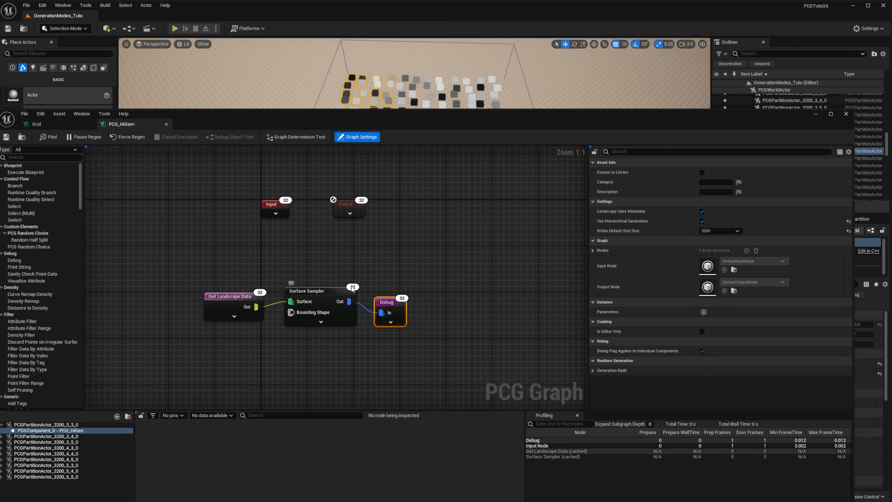
Set the HiGen Default Grid Size to Unbounded, then inspect the owner of the points and the PCG_HiGen component's node labels
click(728, 231)
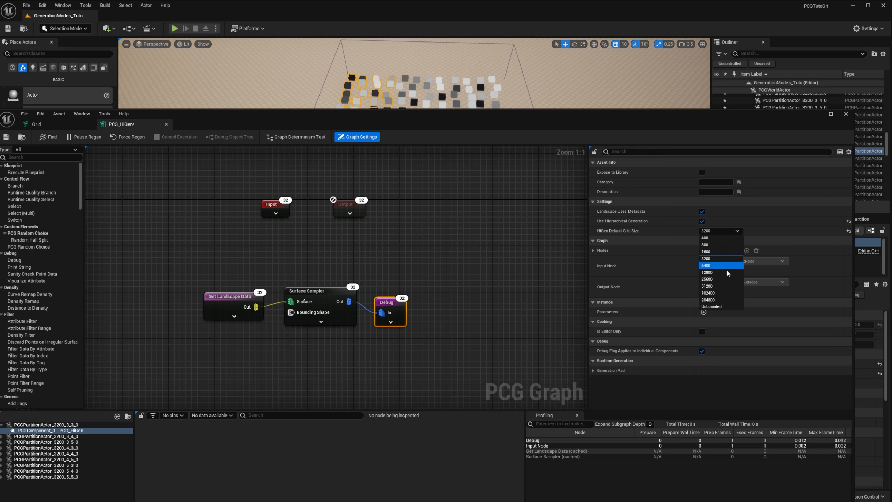
click(704, 305)
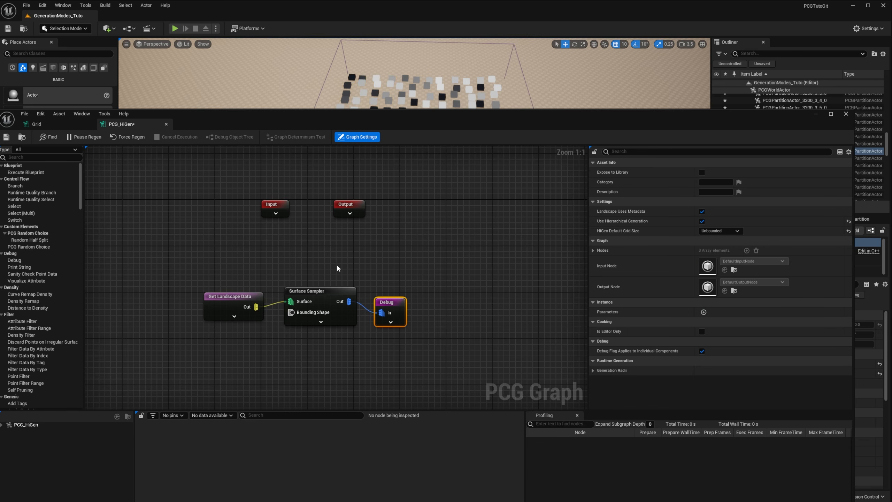
drag(522, 132, 535, 274)
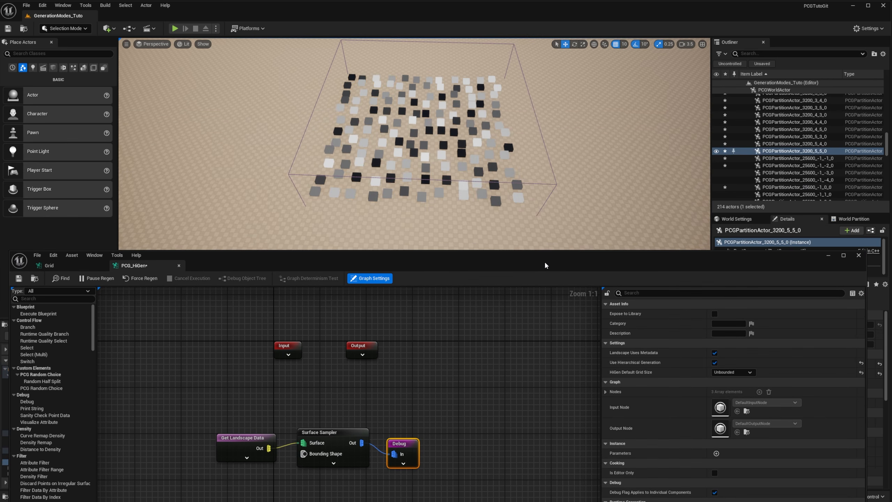
click(425, 157)
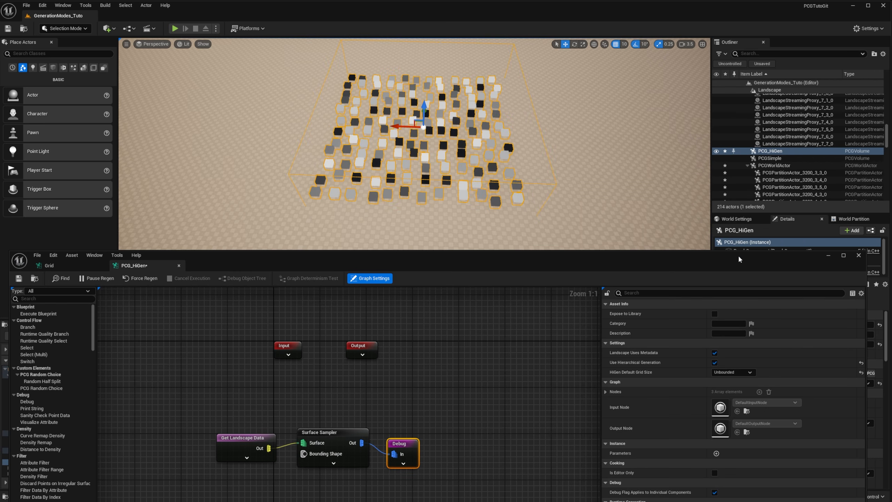
drag(741, 260, 679, 342)
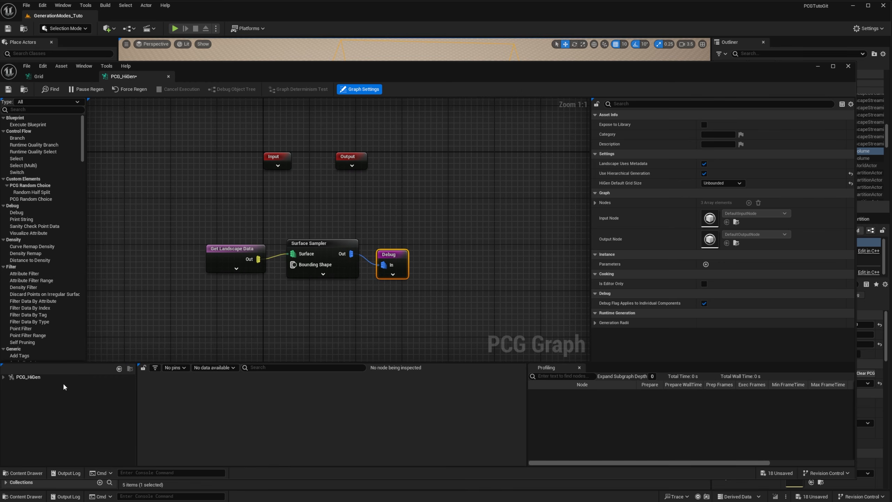
click(55, 383)
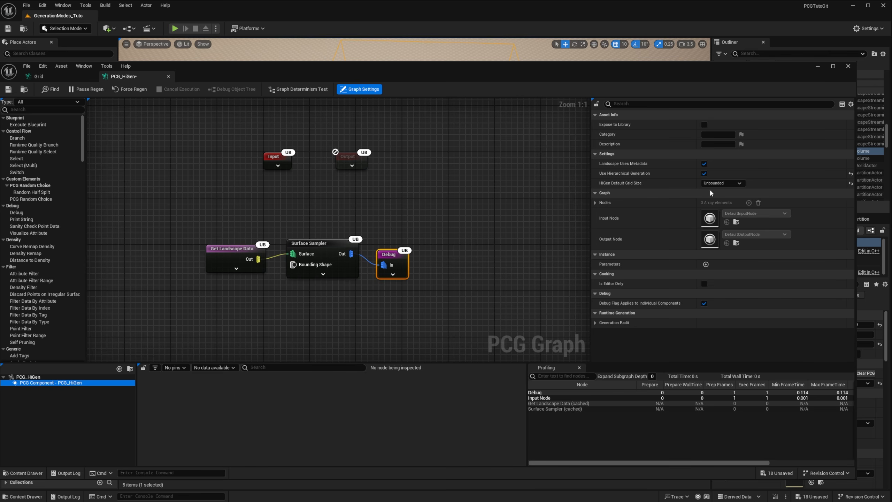
Set the HiGen Default Grid Size back to 25600 and bring the level viewport into view
click(722, 183)
click(710, 232)
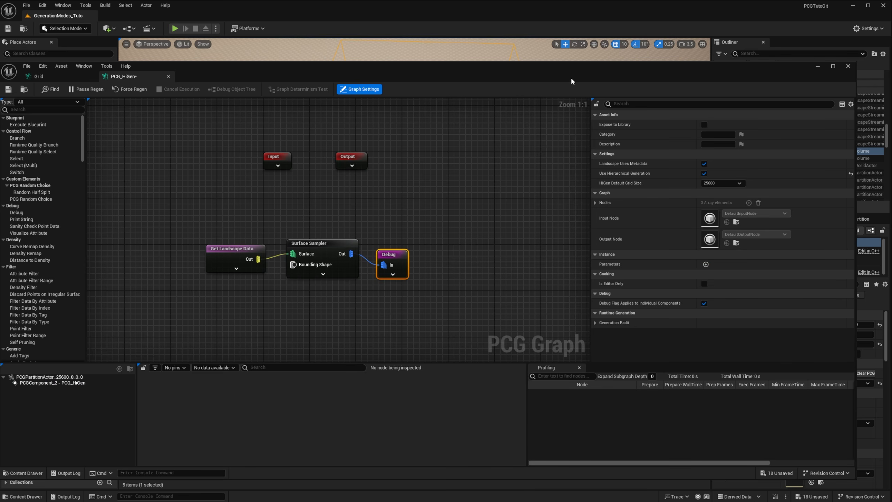
drag(571, 76, 560, 258)
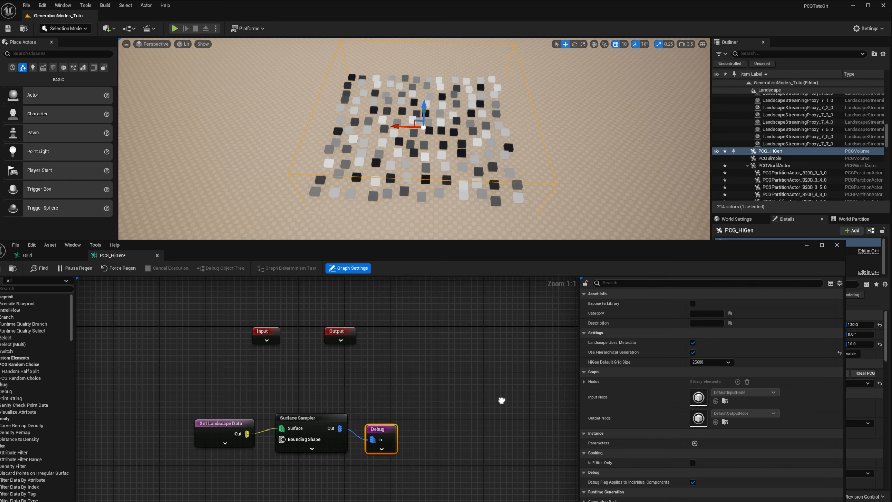
Add a Grid Size node below the Surface Sampler and Debug nodes and set its HiGen Grid Size to 3200
right_drag(502, 402, 490, 316)
right_click(348, 424)
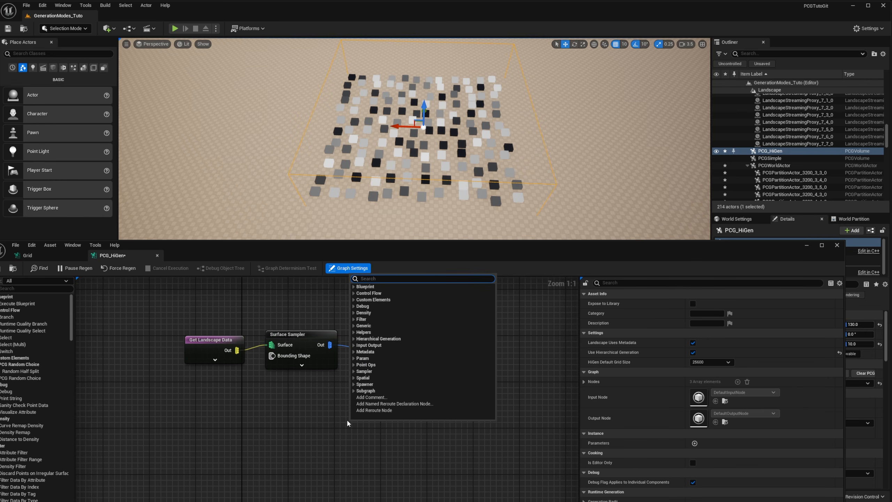
text(grid)
key(Return)
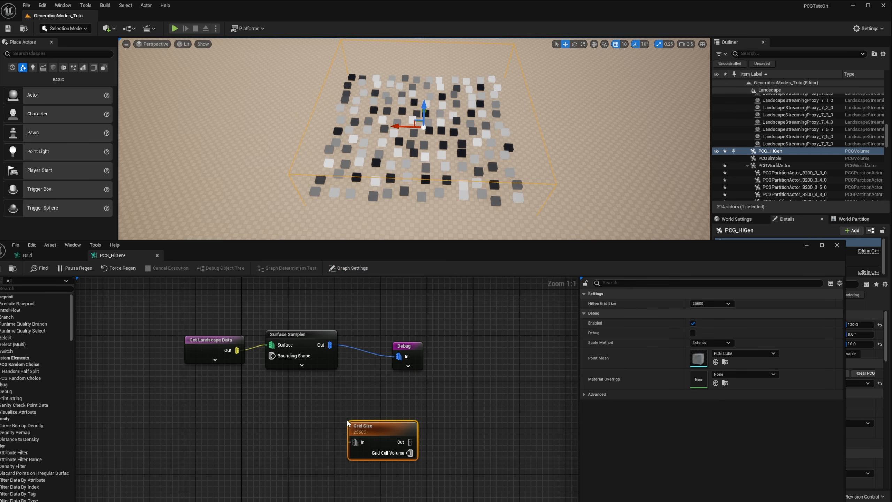
drag(377, 420, 377, 403)
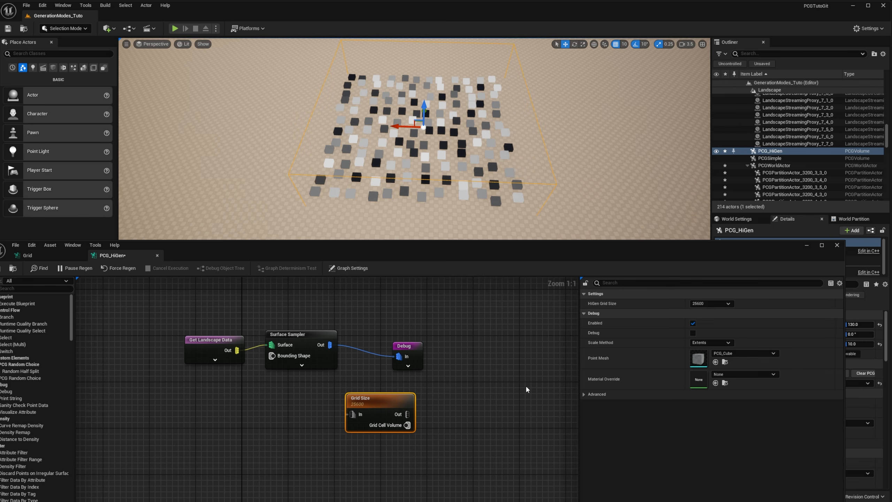
click(710, 303)
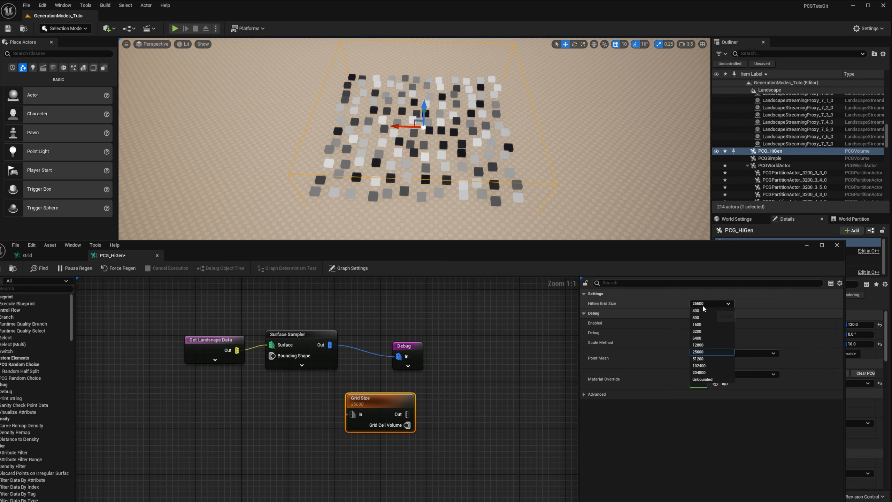
click(698, 332)
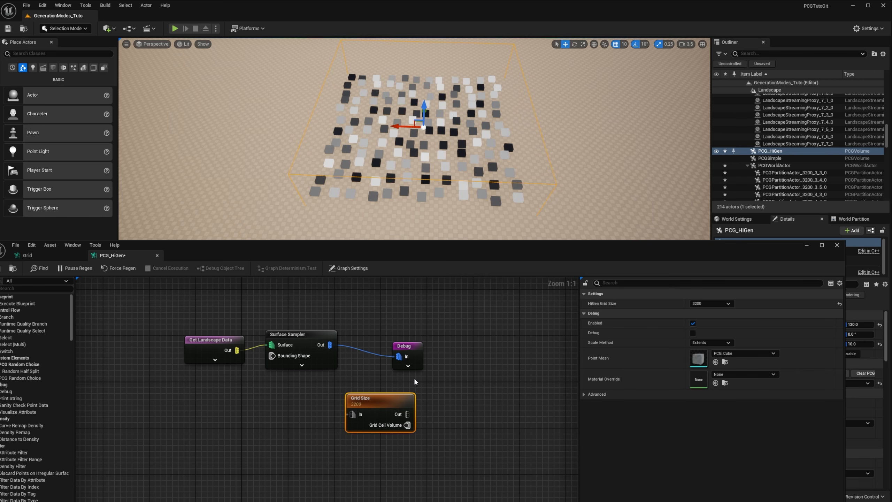
Insert the Grid Size node between the Surface Sampler and the Debug node
drag(409, 349, 476, 355)
alt+click(394, 352)
drag(362, 399, 358, 345)
drag(413, 345, 452, 336)
Select points in the level and compare which nodes run for the 25600_0_0_0 and 3200_3_3_0 partition actors' components
click(508, 138)
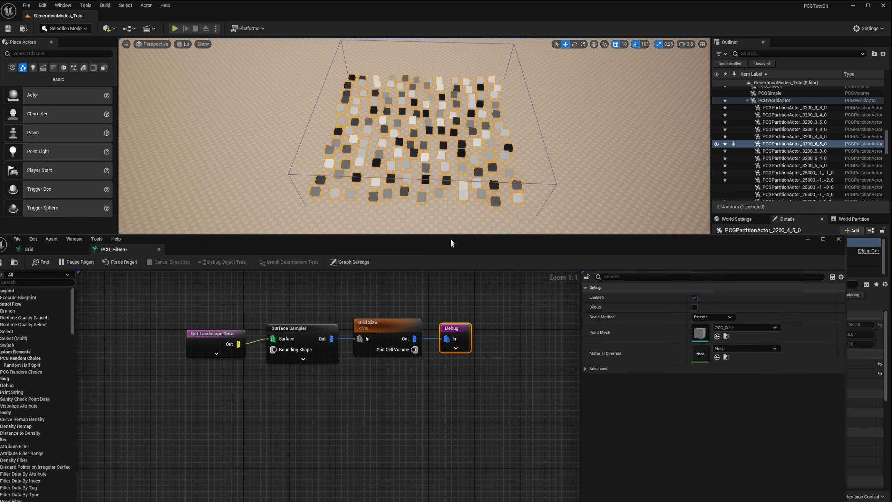
drag(450, 242, 467, 59)
click(83, 379)
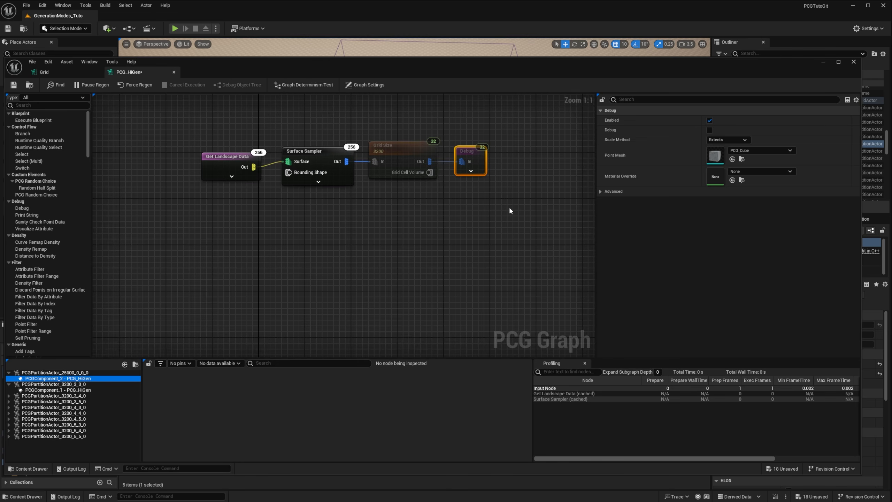
drag(518, 71, 522, 152)
click(309, 233)
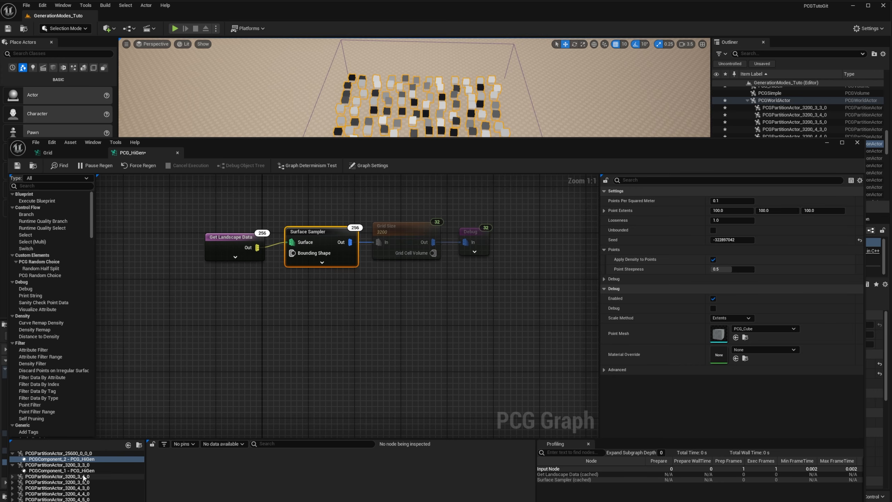
click(93, 471)
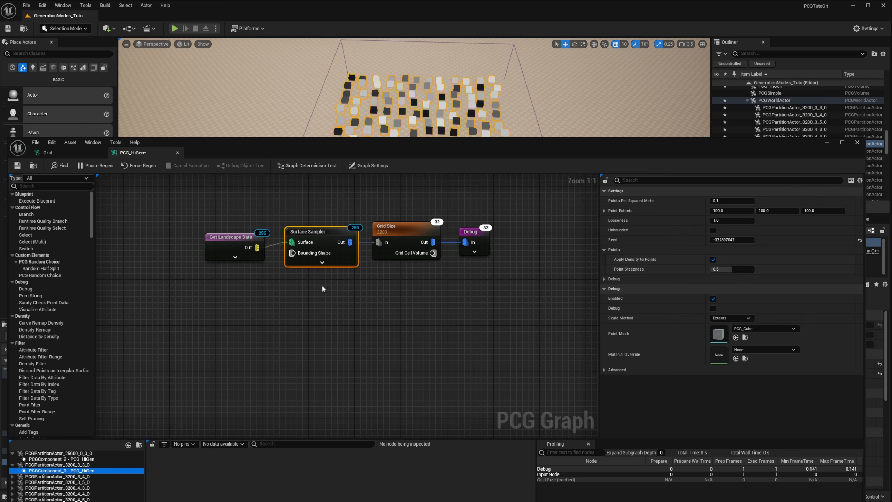
Align the Get Landscape Data node, move Debug farther along the chain, and add an Intersection node beside it
drag(248, 238, 244, 232)
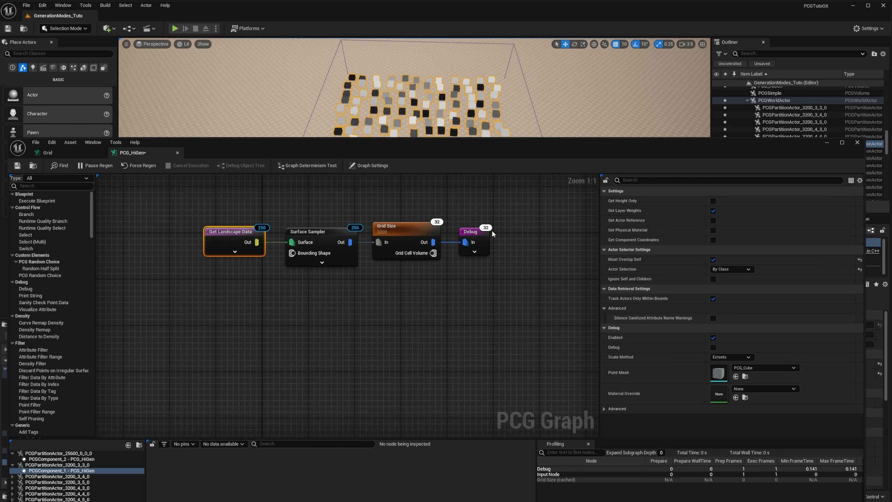
drag(473, 233, 542, 233)
right_click(474, 259)
text(intersection)
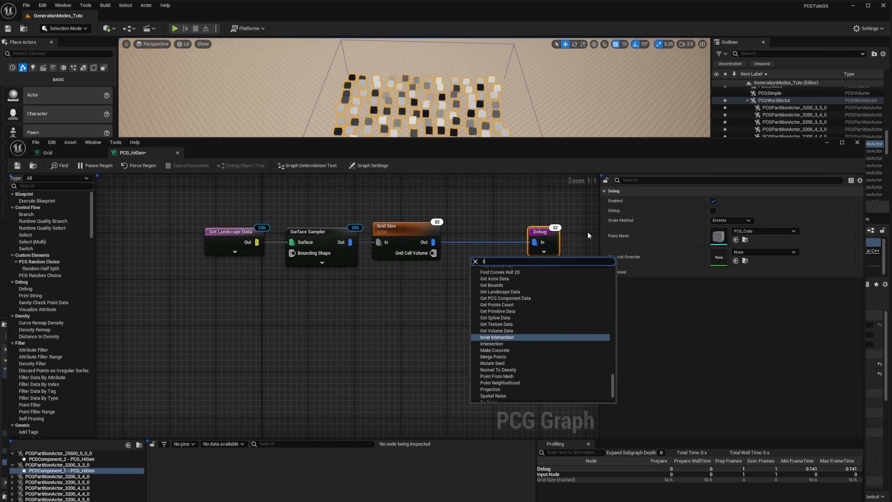
key(Return)
Wire Grid Size's Out and Grid Cell Volume into the Intersection and feed its output through To Point into Debug
alt+click(501, 242)
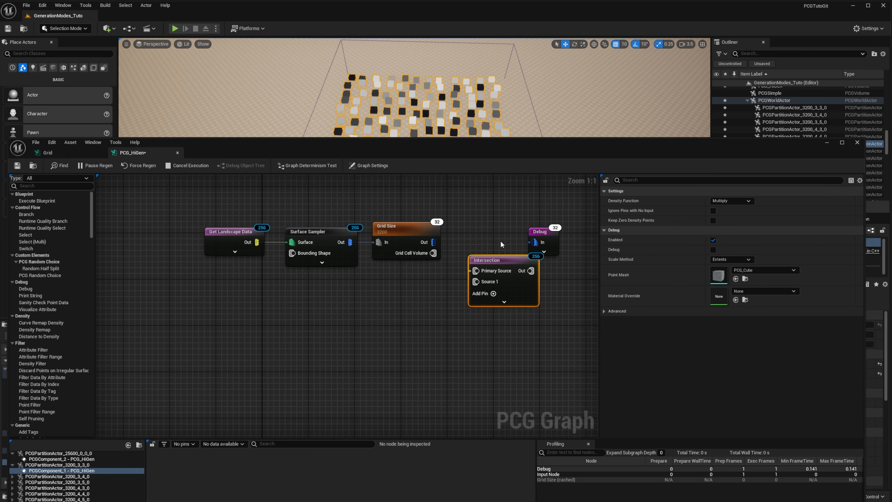
drag(434, 243, 479, 272)
drag(432, 253, 534, 242)
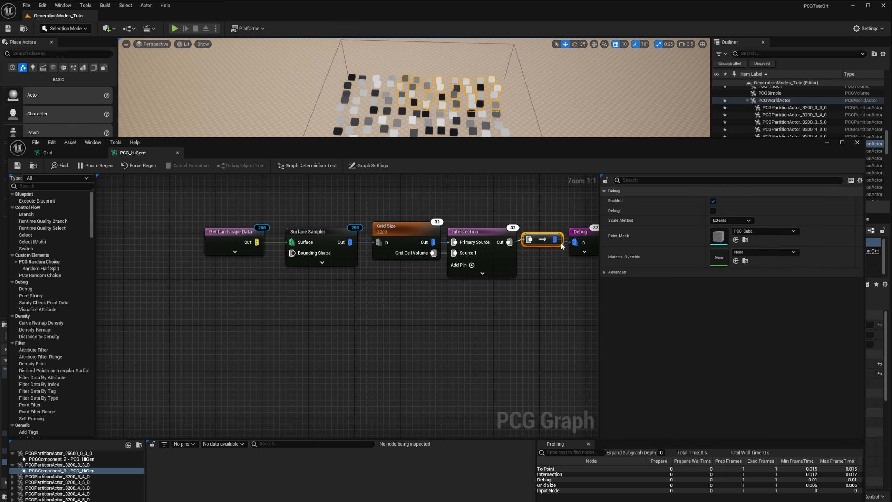
drag(565, 142, 561, 298)
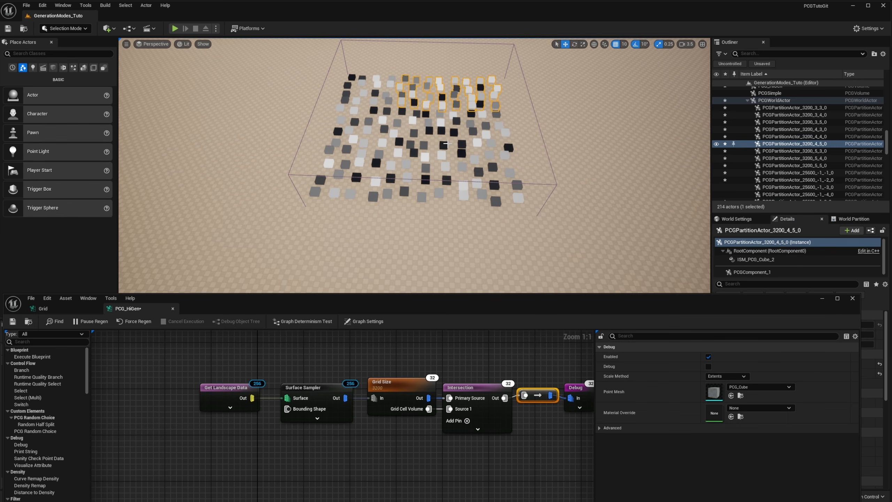
Delete the PCG_HiGen volume from the level
click(387, 98)
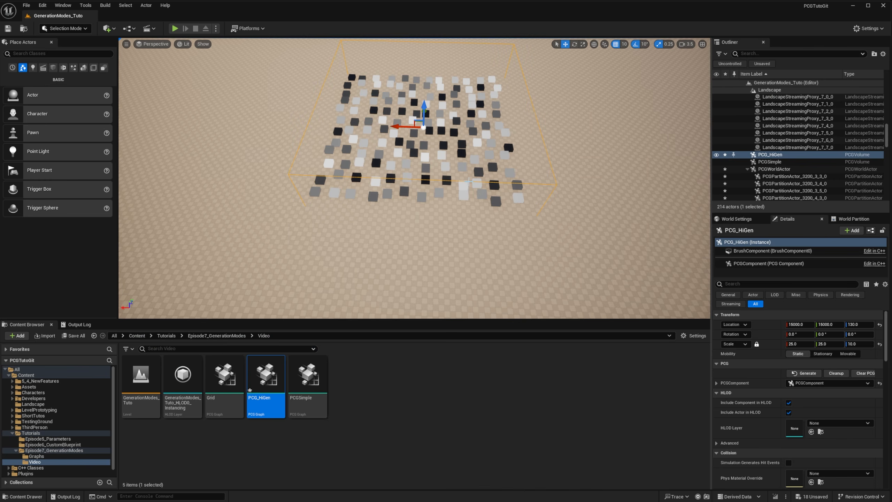
key(Delete)
Create a PCG graph named PCG_RuntimeHiGen in the Video folder
right_click(426, 391)
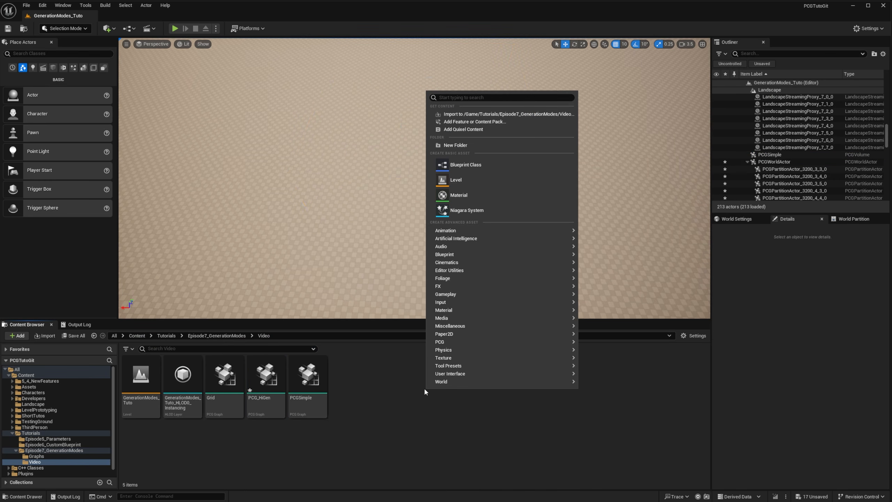
text(PCG)
click(469, 122)
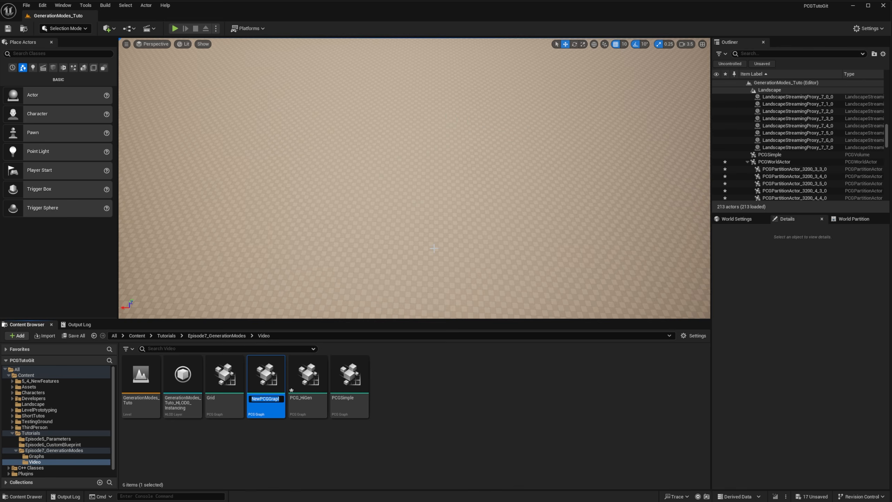
text(PCG_Runtime)
text(HiGen)
key(Return)
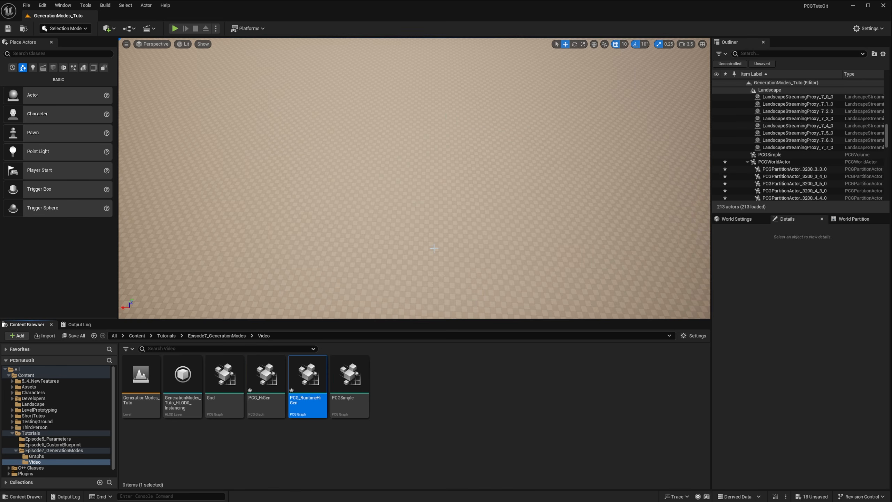
Place a PCG volume using the PCG_RuntimeHiGen graph on the landscape
drag(308, 376, 427, 154)
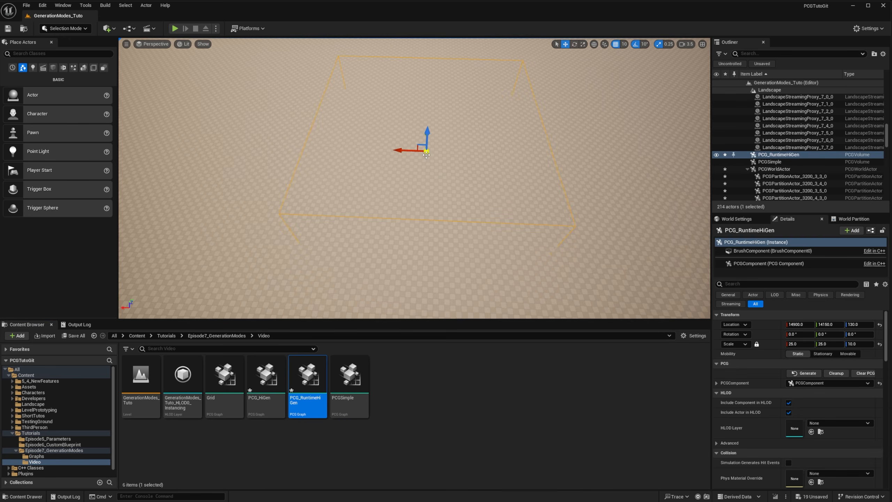
key(s)
right_drag(427, 155, 431, 122)
Set the PCG_RuntimeHiGen volume's X scale to 100 and enable Is Partitioned on its PCG component
click(809, 346)
text(1)
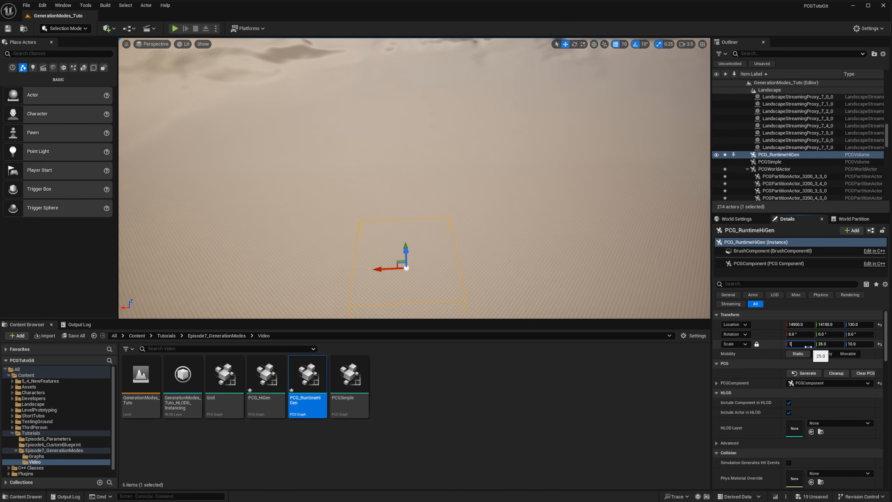
text(00)
key(Return)
click(782, 264)
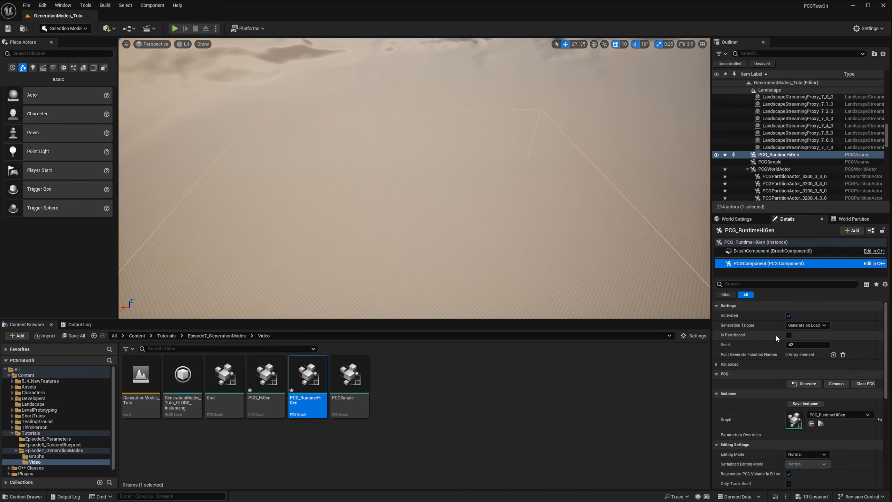
click(789, 335)
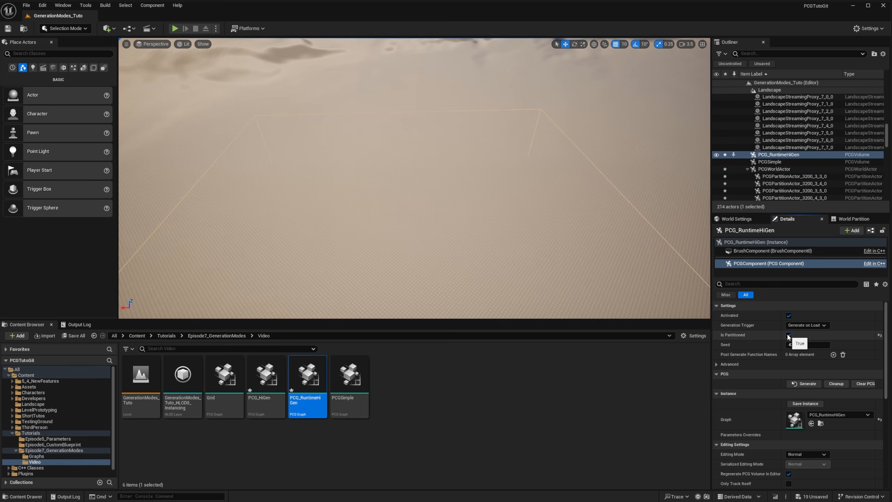
Open the PCG_RuntimeHiGen graph, enable Use Hierarchical Generation and set the HiGen Default Grid Size to 12800
double_click(793, 419)
click(575, 323)
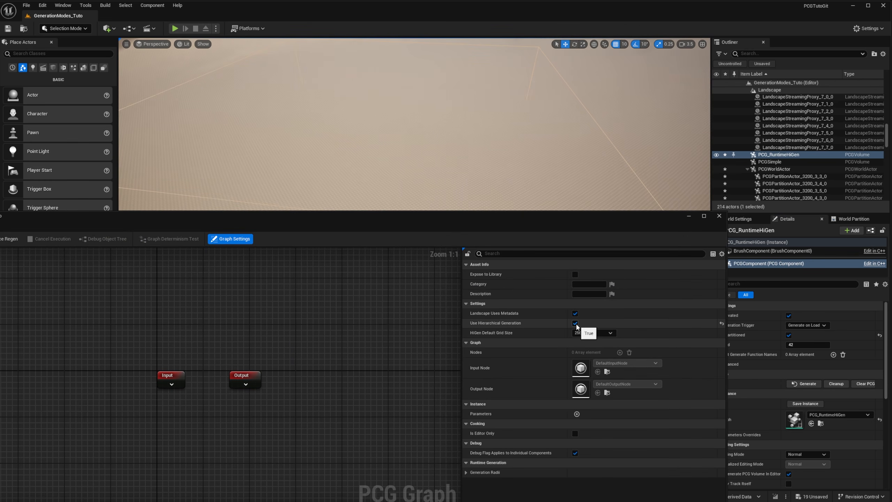
drag(562, 214, 691, 115)
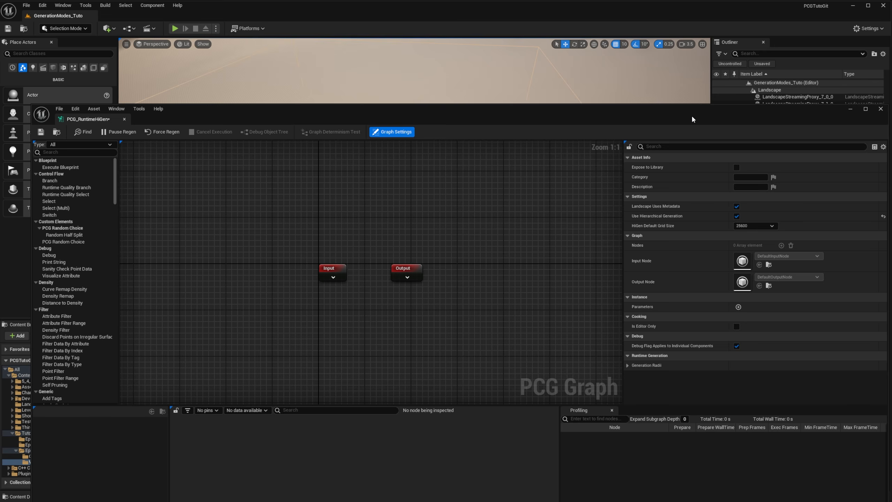
click(755, 225)
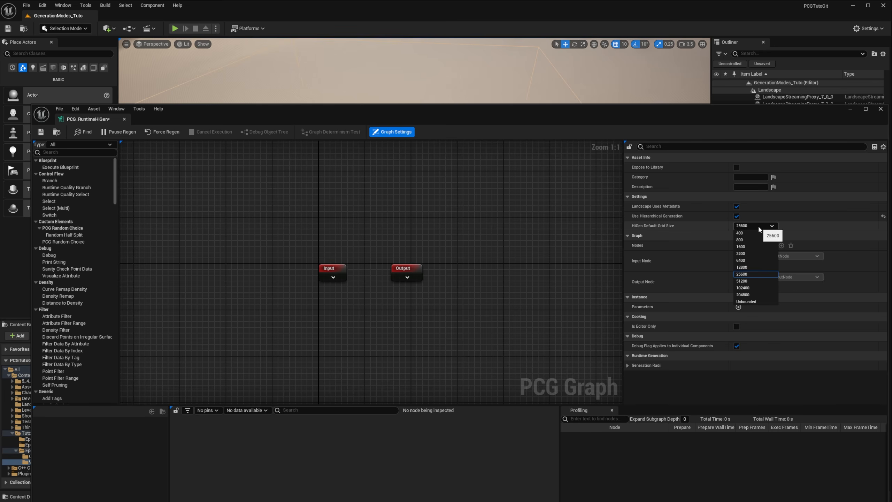
click(745, 266)
Add a Get Landscape Data node and feed its output into the Surface input of a Surface Sampler node
right_click(221, 319)
text(land)
key(Return)
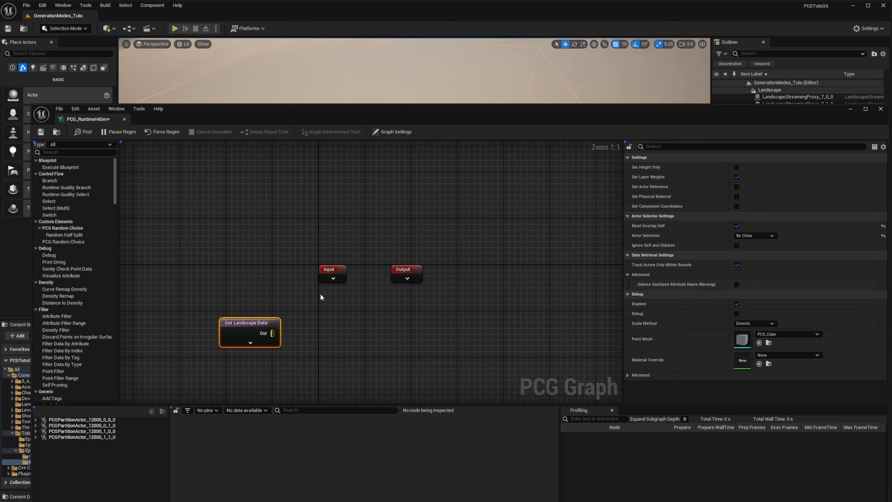
drag(272, 334, 339, 321)
text(surf)
key(Return)
Connect a Transform Points node to the Surface Sampler output and set its Offset Max Z to 360
right_drag(481, 373, 528, 357)
drag(407, 315, 428, 315)
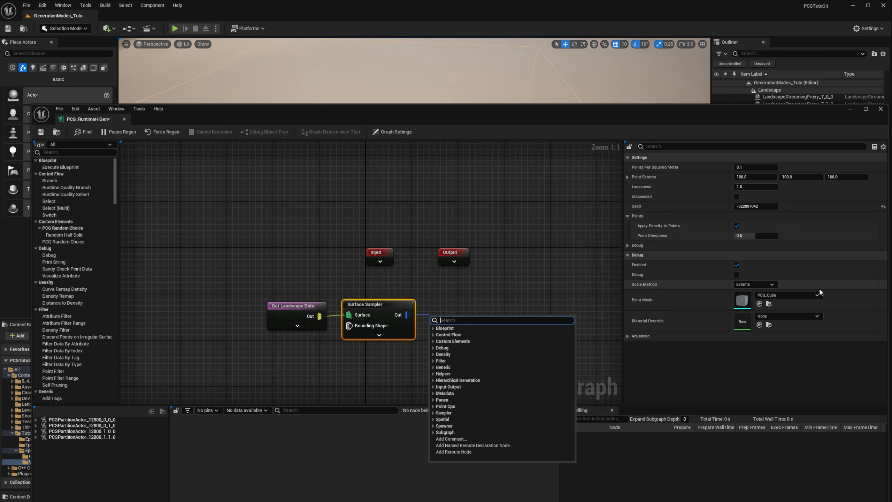
text(Tran)
click(456, 452)
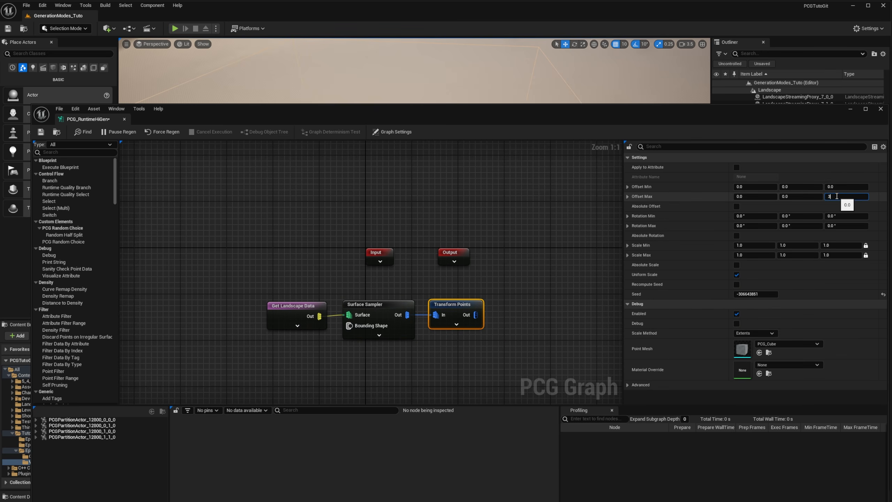
Set the Transform Points node's Scale Min to 0.5 and Scale Max to 1.5
click(755, 245)
text(0.5)
key(Tab)
key(Tab)
key(Tab)
text(1.5)
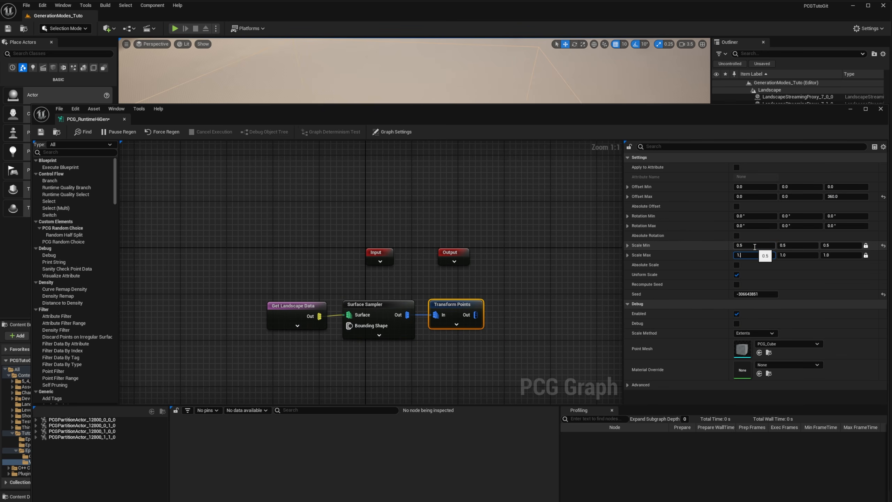
Connect a Static Mesh Spawner node to the output of the Transform Points node
right_drag(513, 295, 460, 265)
drag(424, 286, 447, 289)
text(st)
key(Return)
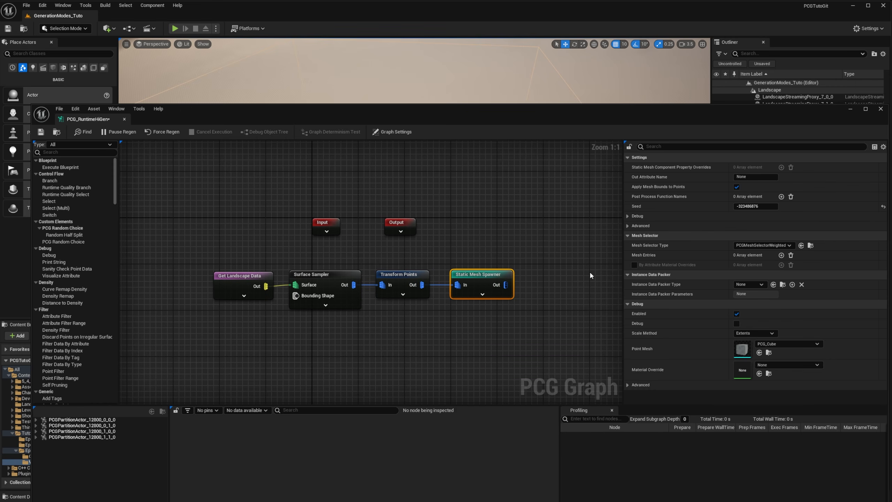
Add a mesh entry to the Static Mesh Spawner and assign the PCG_Tree_01 static mesh to it
click(639, 275)
click(785, 296)
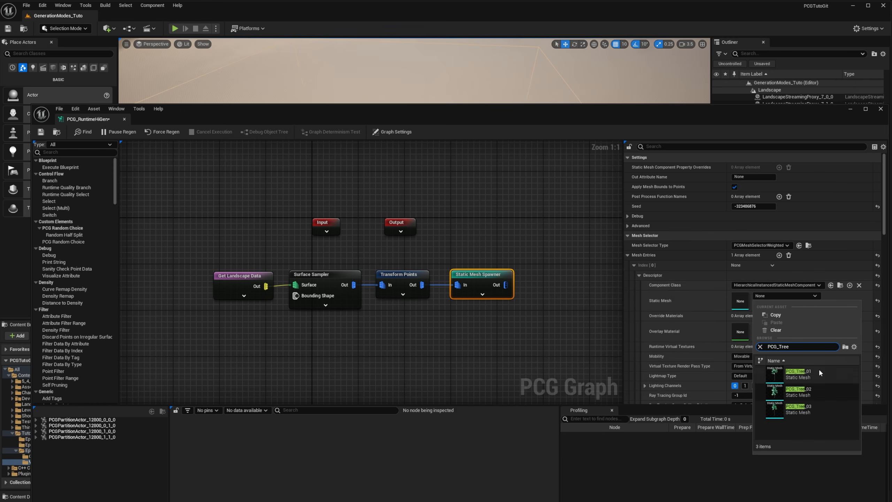
click(794, 369)
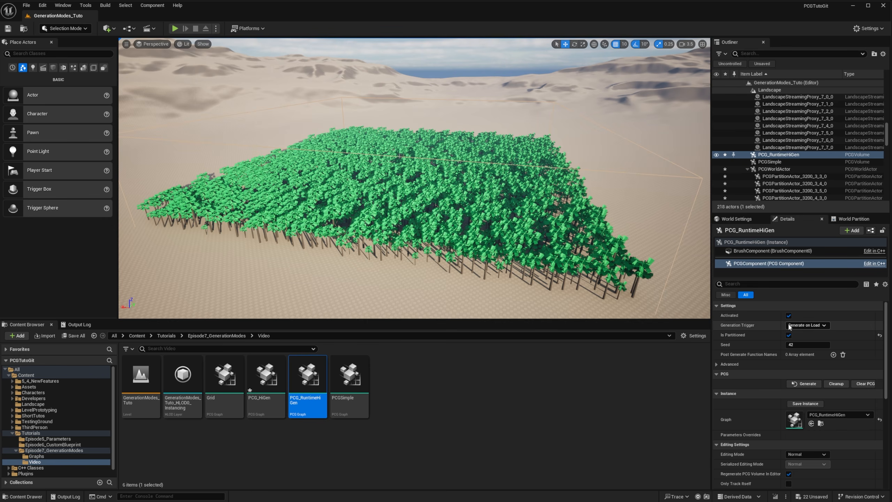
Set the PCG component's Generation Trigger to Generate at Runtime
click(821, 327)
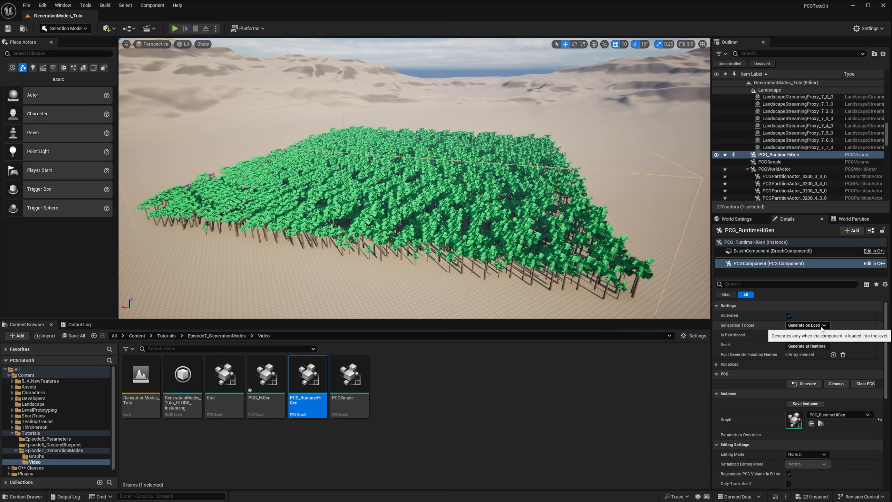
click(808, 346)
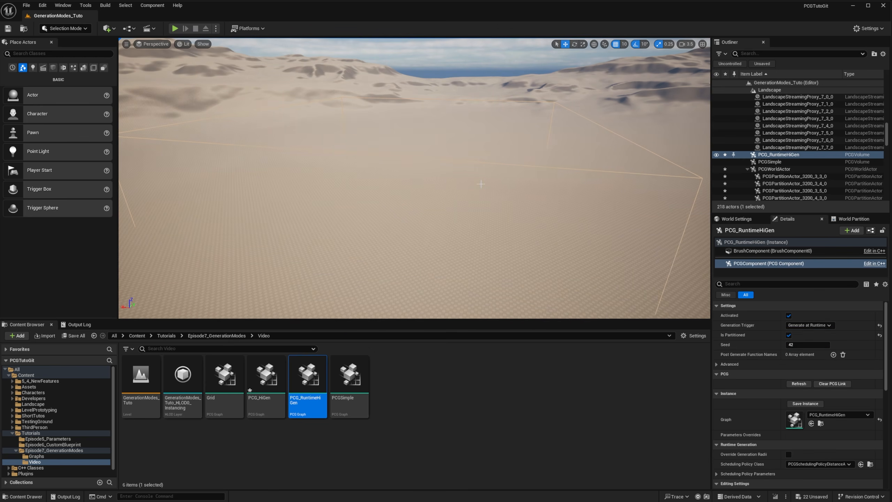
Start a game preview from a spot on the landscape and run the character through the area to check the runtime generation
right_drag(500, 151, 499, 128)
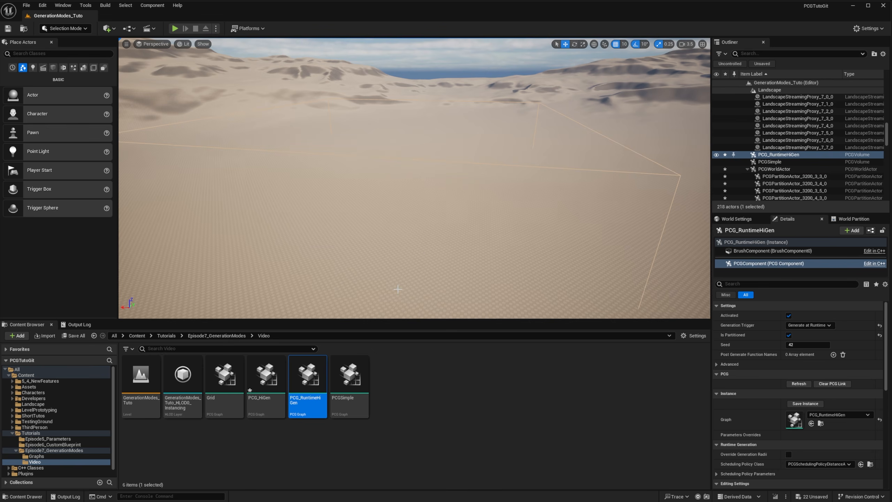
right_click(385, 240)
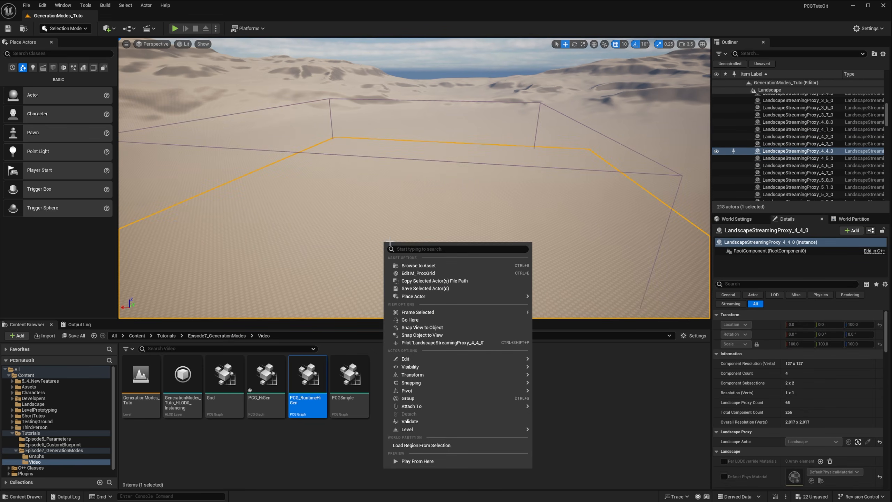
click(415, 461)
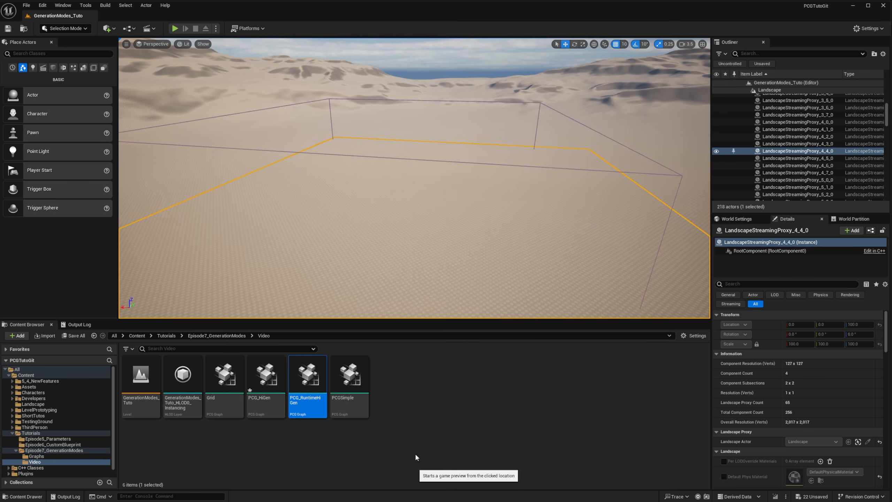
key(w)
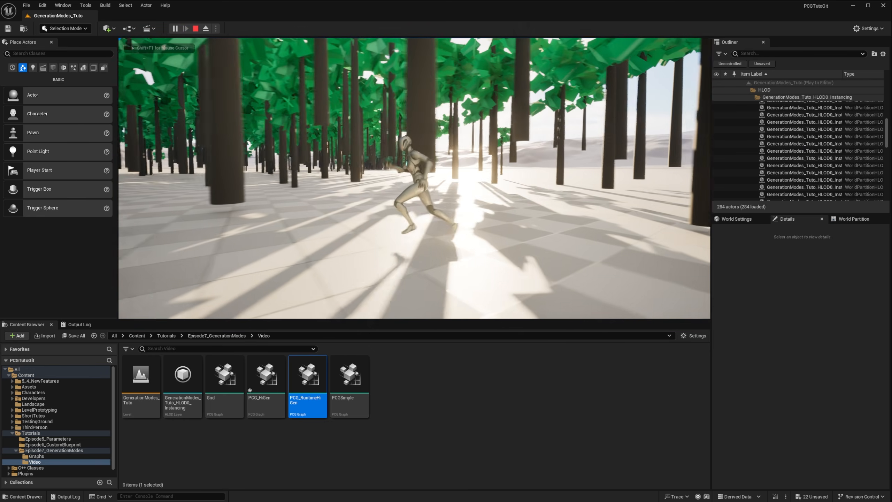
key(w)
key(w)
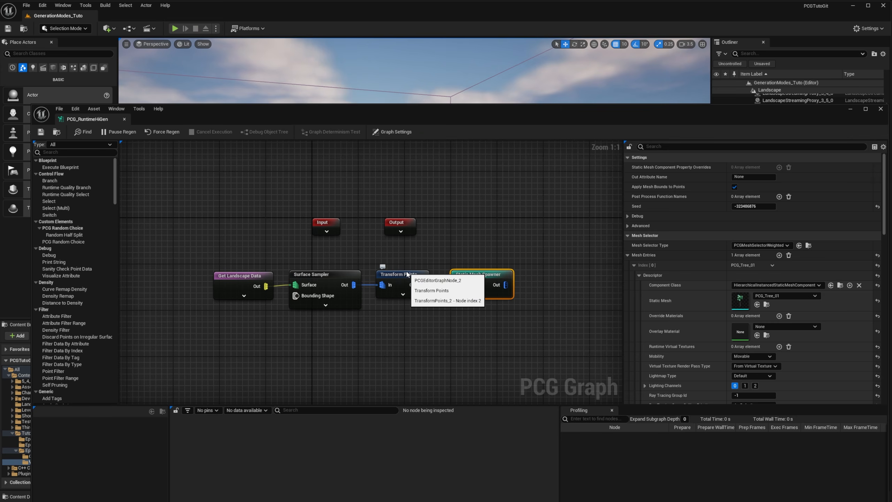
Set the Transform Points node's Offset Max Z to 0 and its Rotation Max Z to 360°
click(400, 278)
click(847, 196)
text(0)
key(Return)
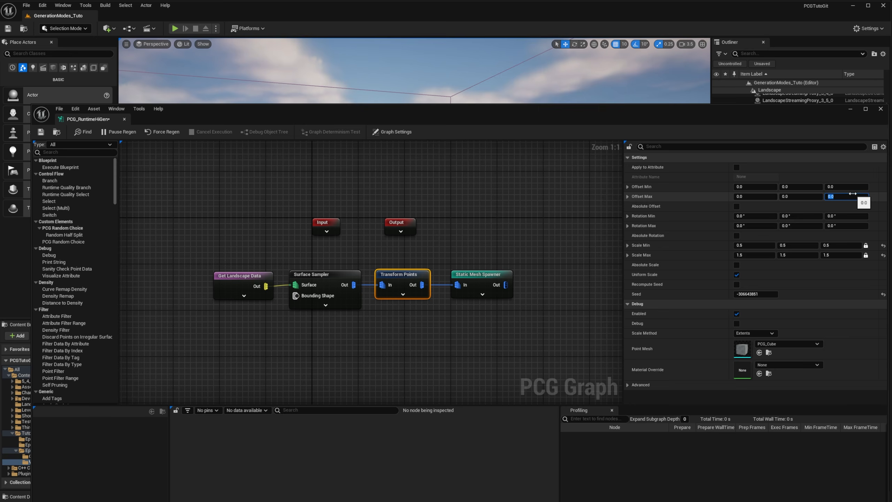
click(855, 227)
text(360)
key(Return)
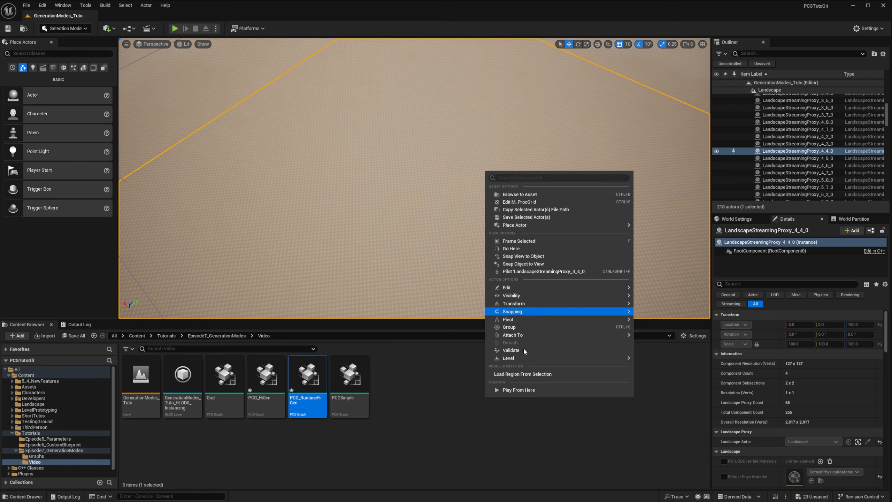
Play again from the landscape, walk the character among the trees to check the corrected placement, and end the preview
click(517, 391)
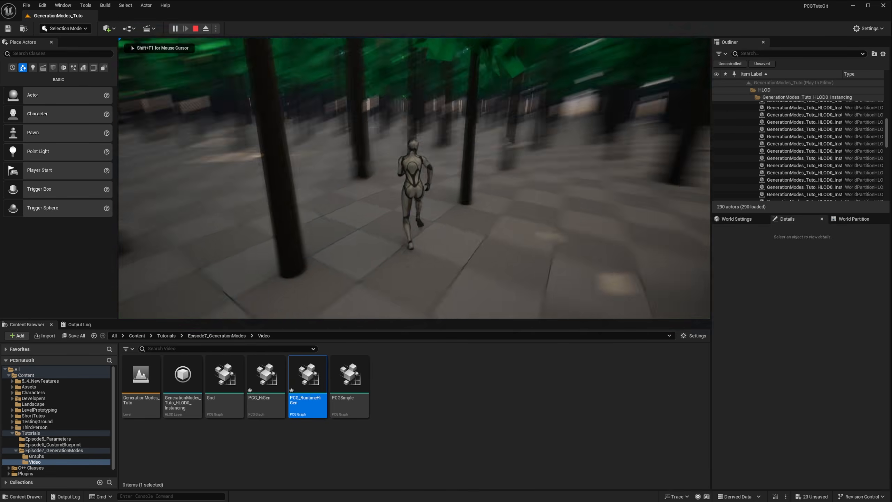
key(d)
key(s)
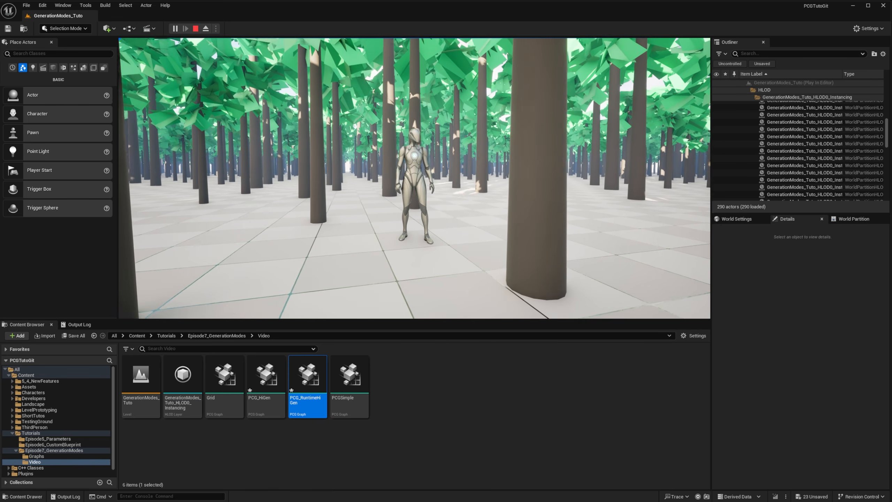
key(Escape)
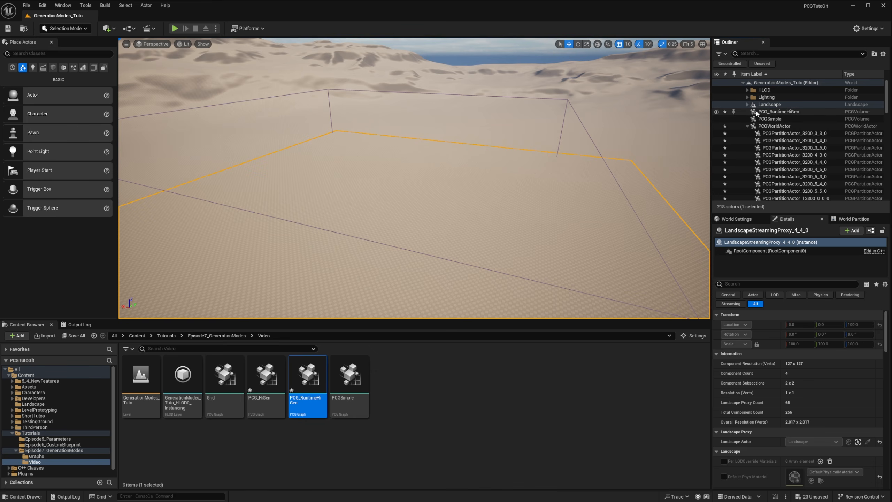
Enable Treat Editor Viewport as Generation Source on the PCGWorldActor and inspect the trees in the editor viewport
click(748, 126)
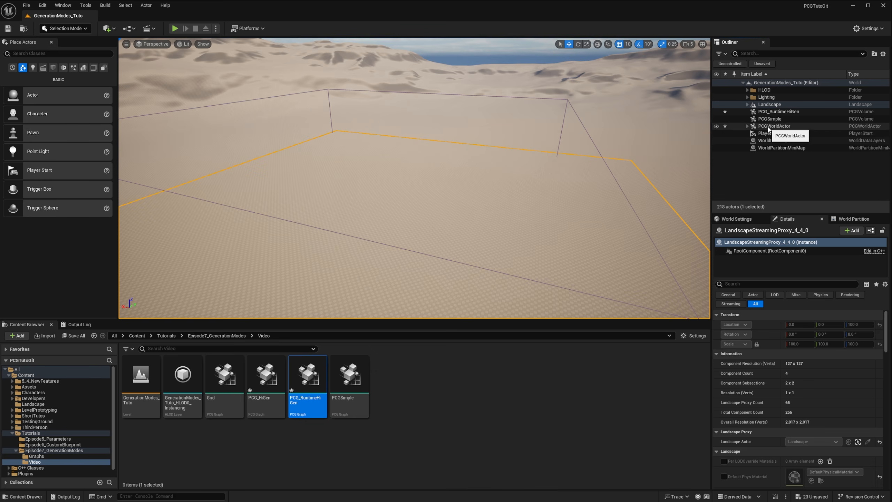
click(774, 127)
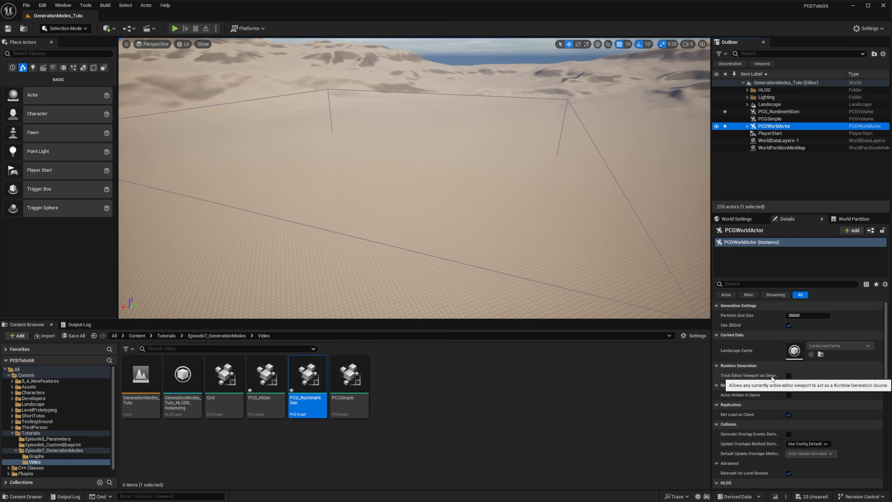
click(788, 375)
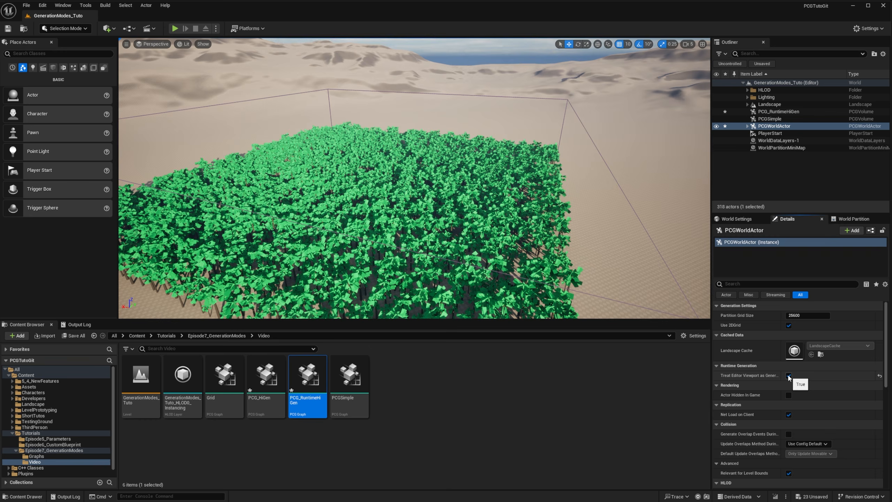
right_drag(367, 160, 370, 117)
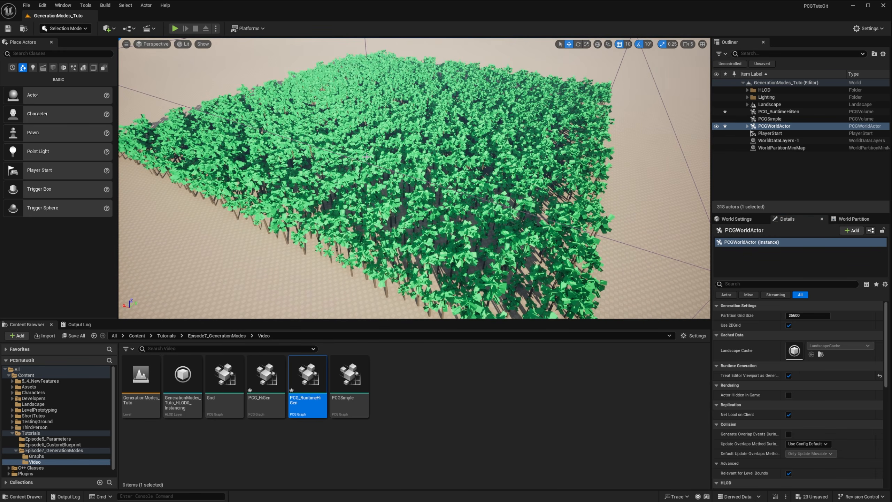
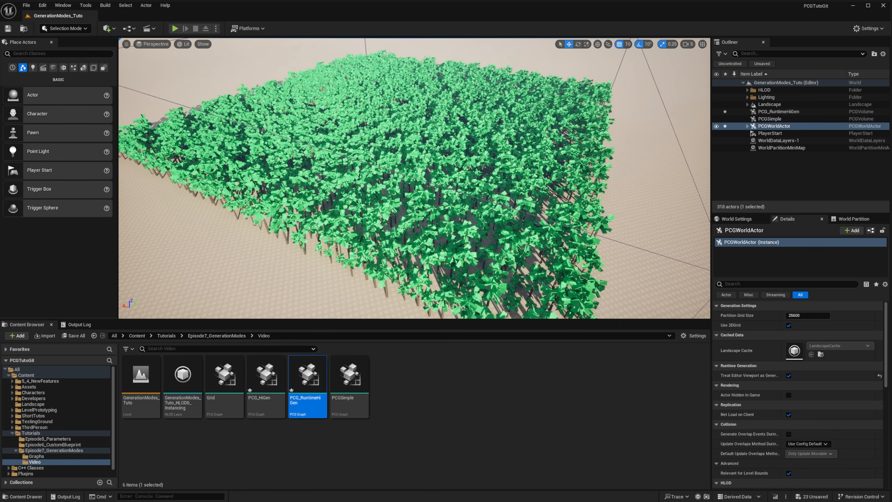
Enable Override Generation Radii on the PCG_RuntimeHiGen volume's PCGComponent and review the Generation Radii values
click(778, 111)
click(769, 263)
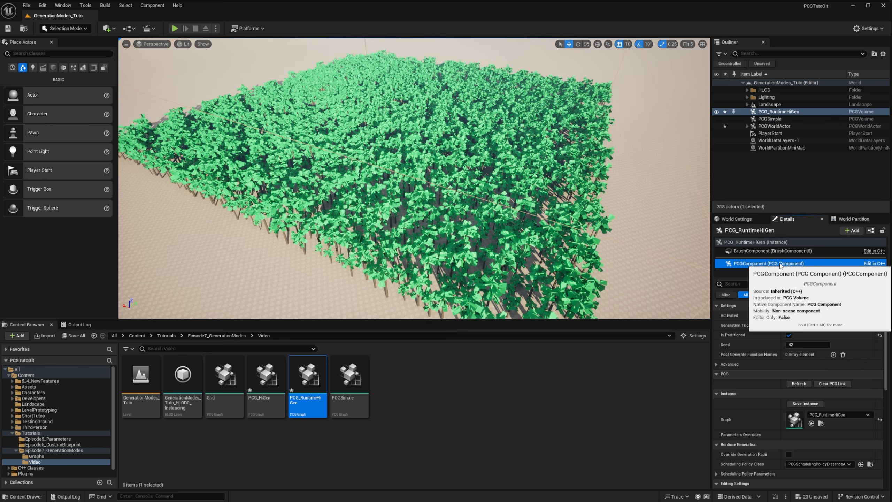
scroll(773, 427, down, 2)
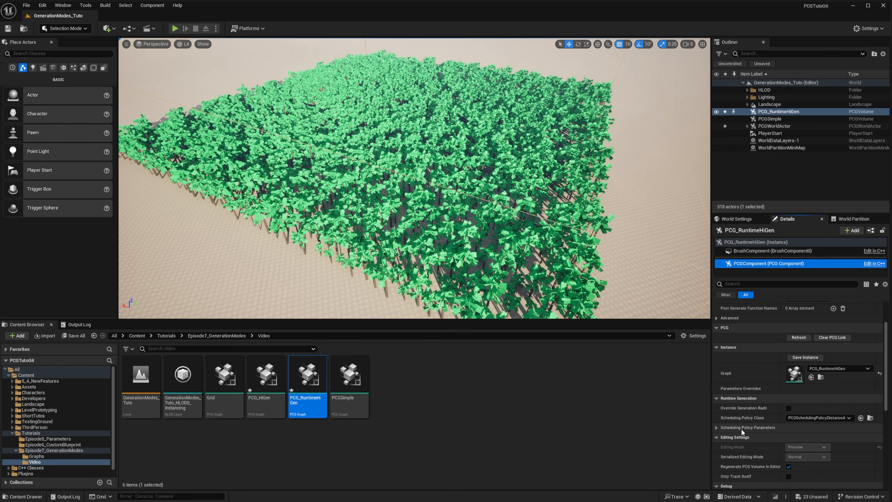
click(716, 427)
click(716, 427)
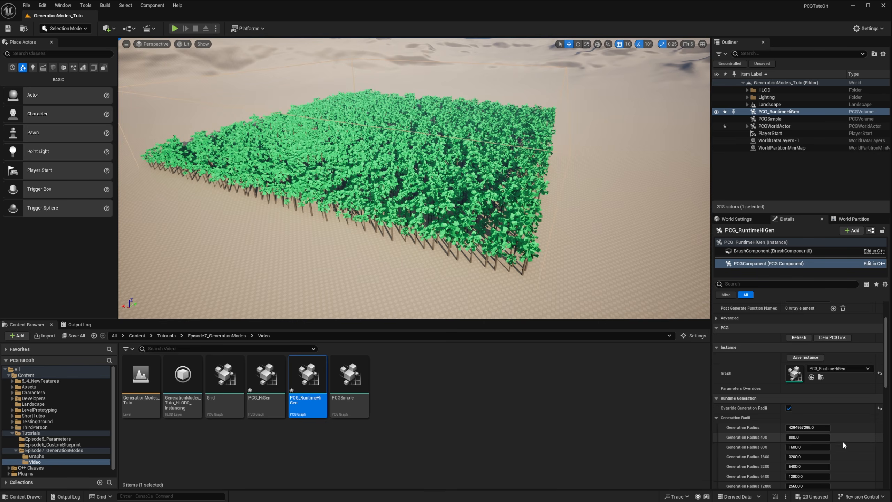
scroll(843, 441, down, 5)
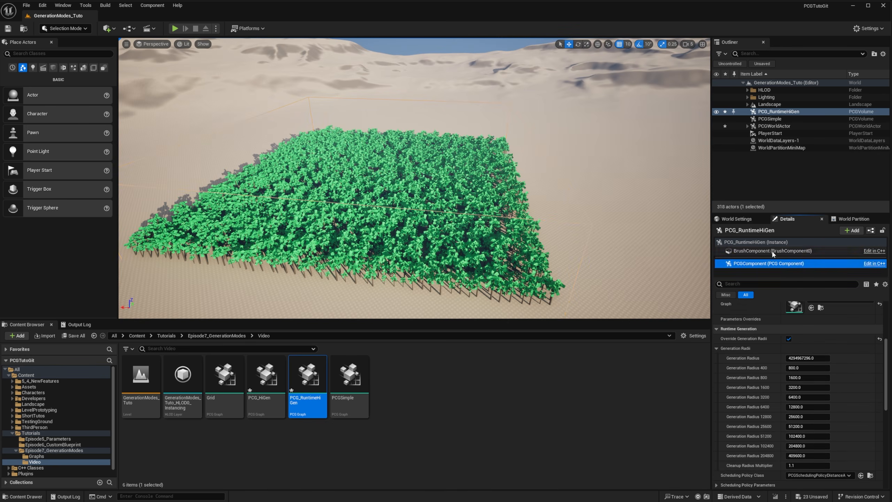
Scale the PCG_RuntimeHiGen volume proportionally to 1000 × 1000 × 400 and look over the larger forest
click(772, 243)
scroll(776, 321, up, 6)
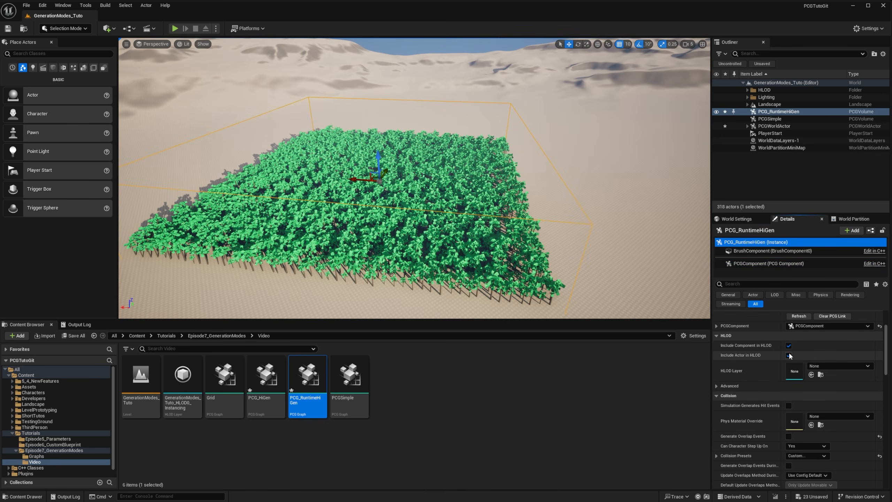
click(797, 344)
text(1000)
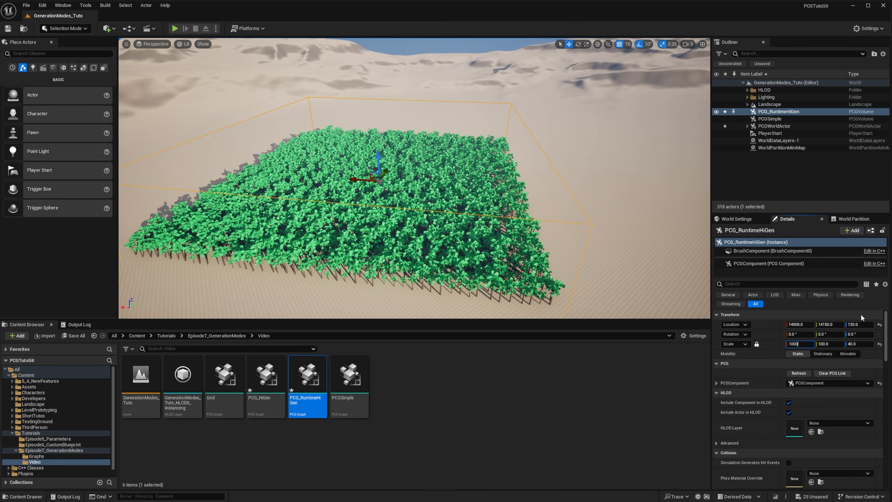
key(Return)
right_drag(414, 178, 607, 168)
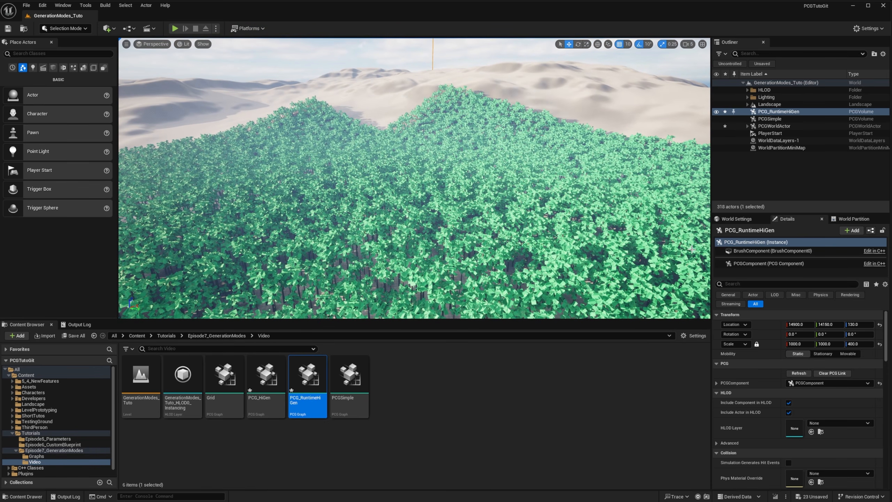
Set the PCGComponent's Generation Radius 12800 to 12800 and inspect the tree coverage around the camera
click(795, 263)
scroll(791, 450, down, 5)
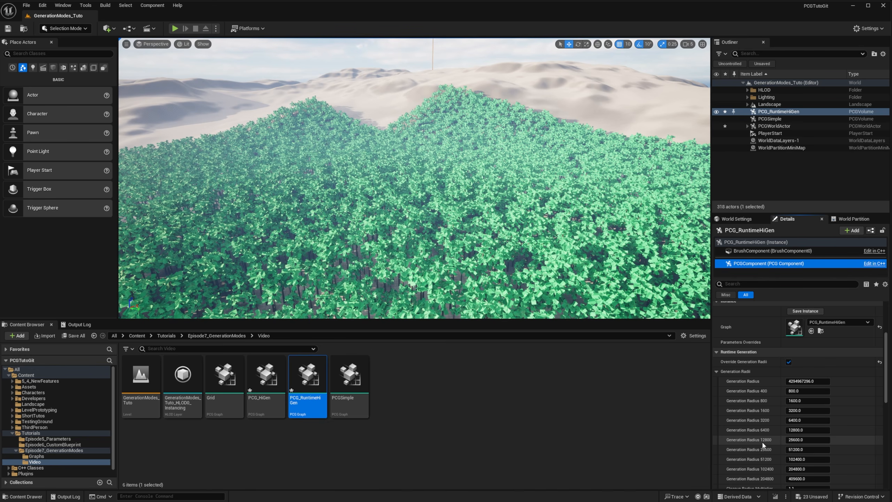
click(796, 440)
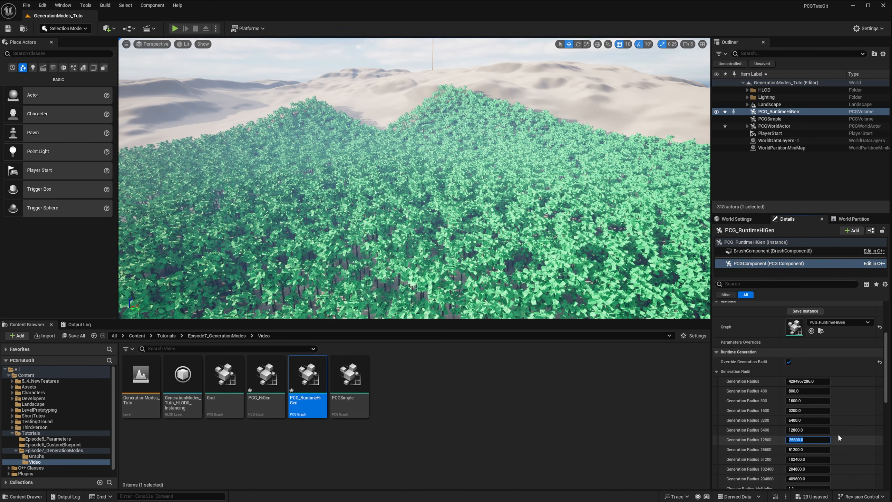
text(12800)
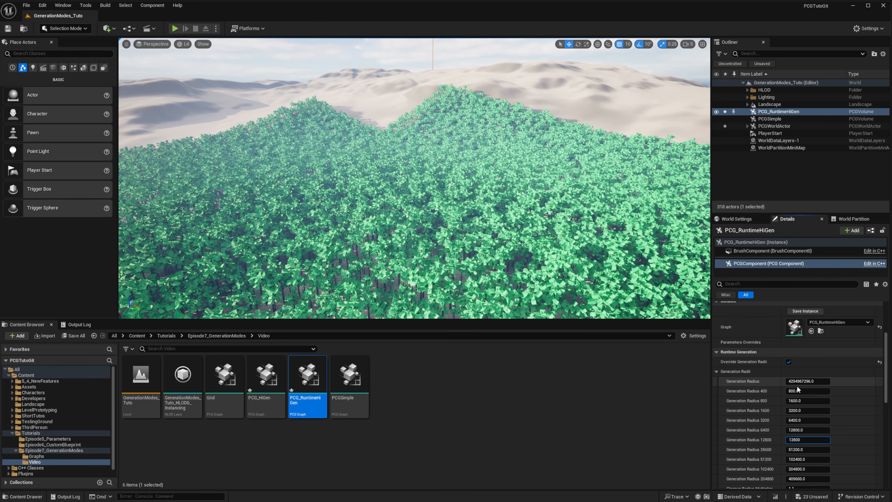
key(Return)
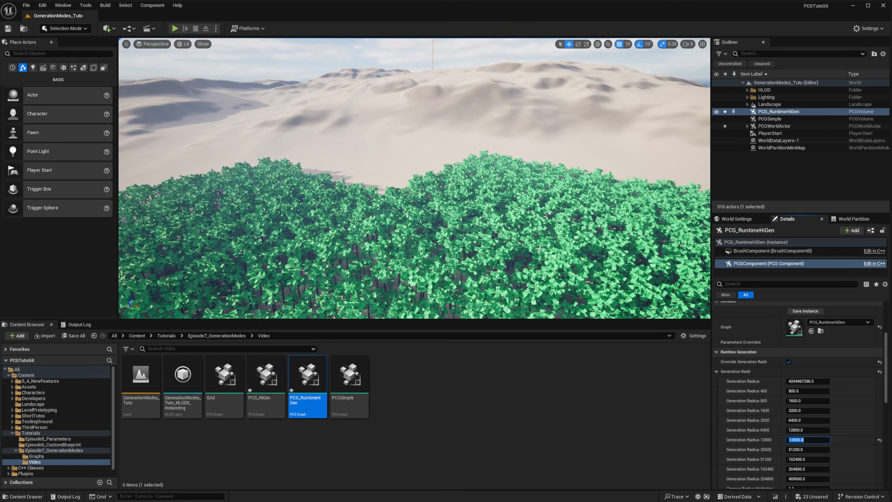
right_drag(447, 184, 459, 163)
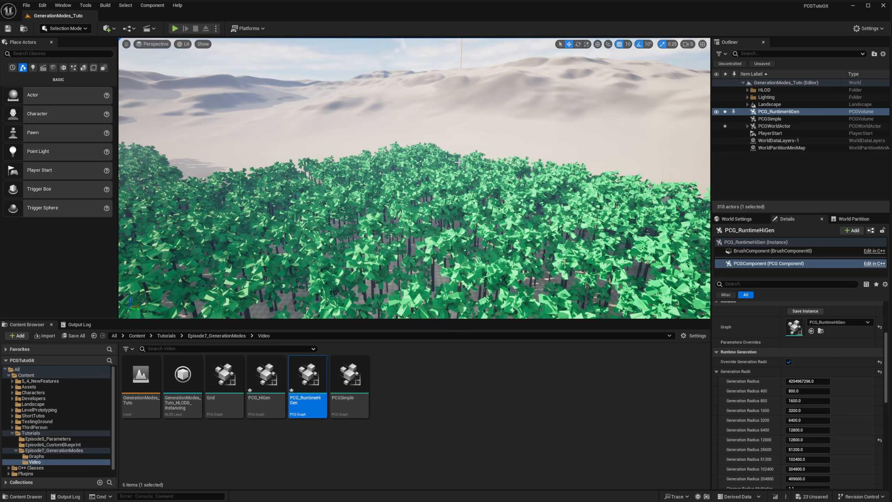
Set Generation Radius 12800 back to 25600 and check the tree coverage
click(789, 362)
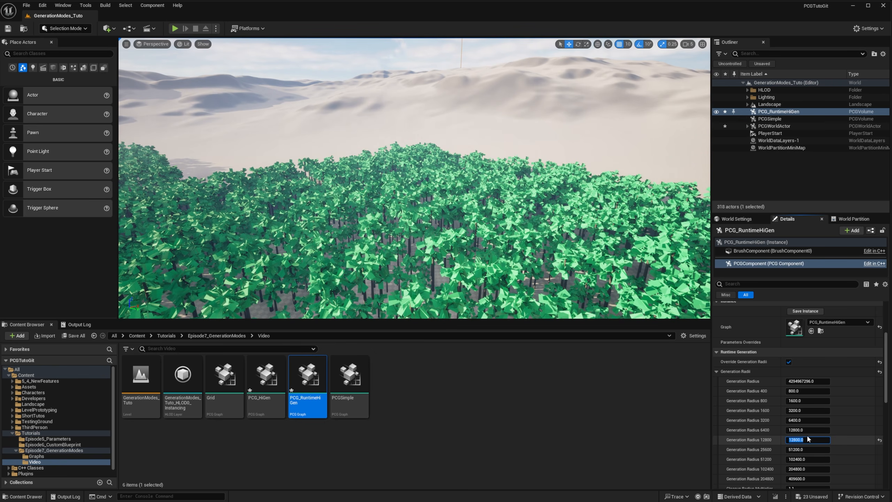
click(807, 438)
text(25600)
key(Return)
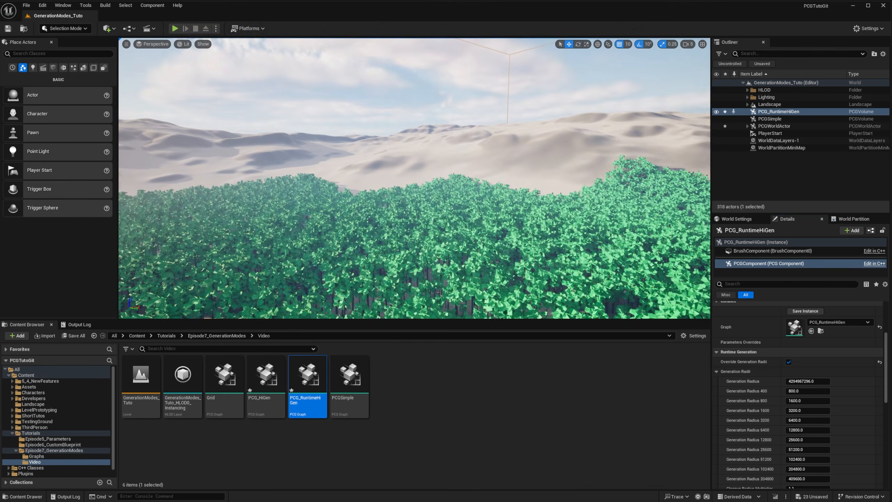
right_drag(451, 202, 443, 204)
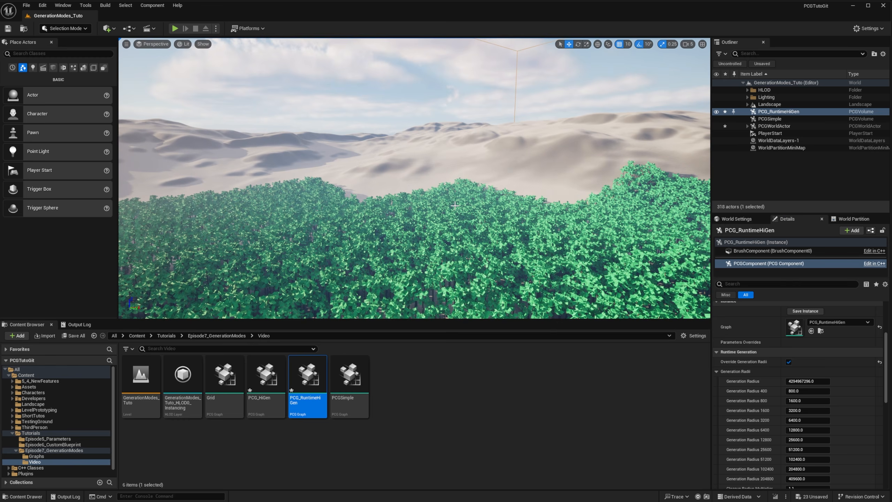
Open the PCG_RuntimeHiGen graph and set the Surface Sampler's Points Per Squared Meter to 0.01
double_click(775, 375)
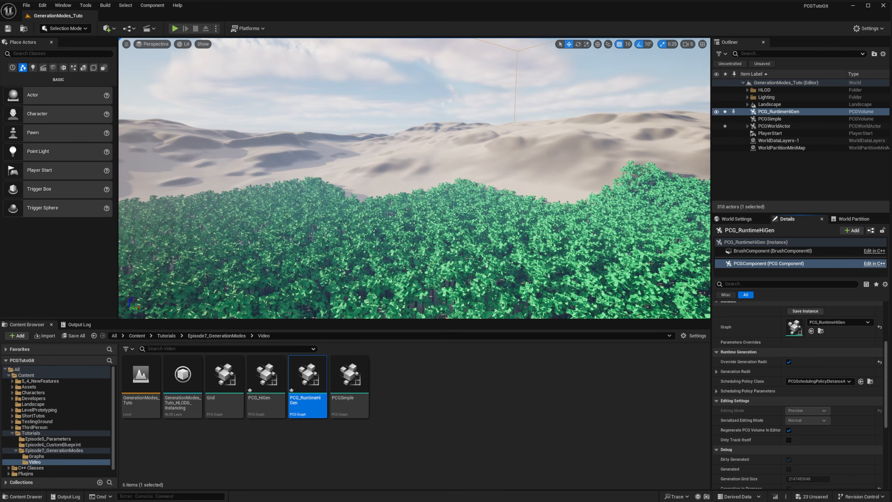
double_click(325, 394)
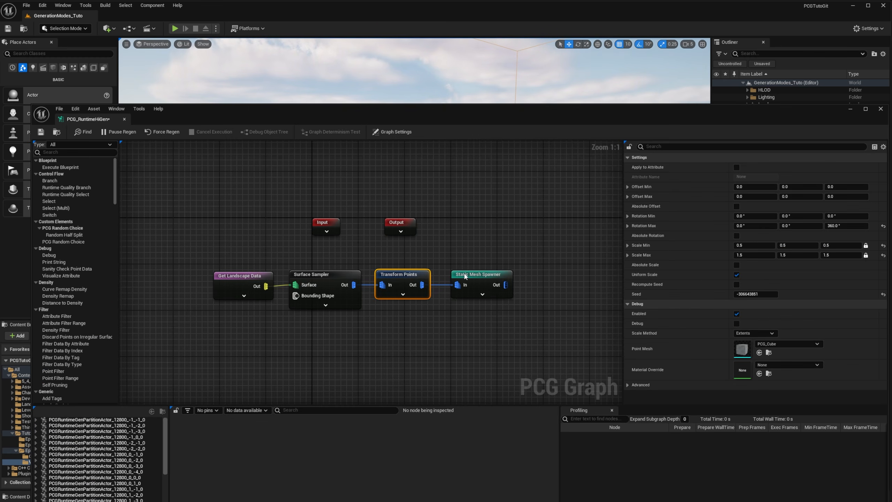
click(341, 273)
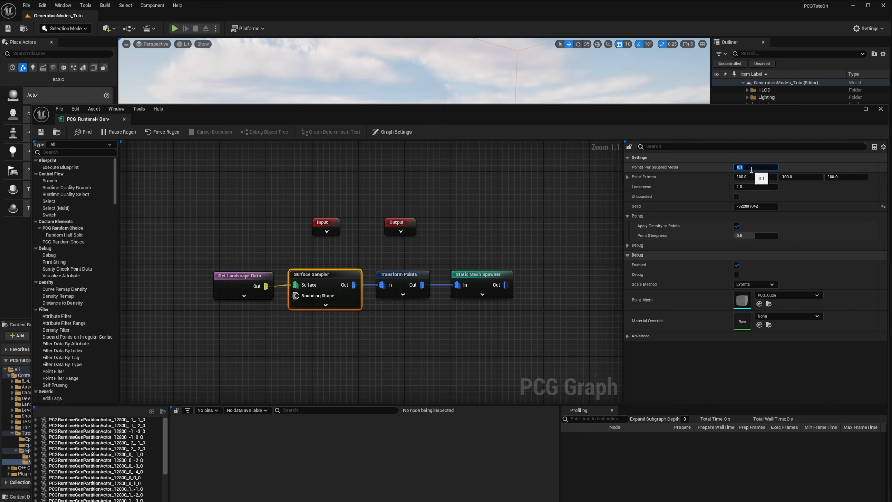
key(Return)
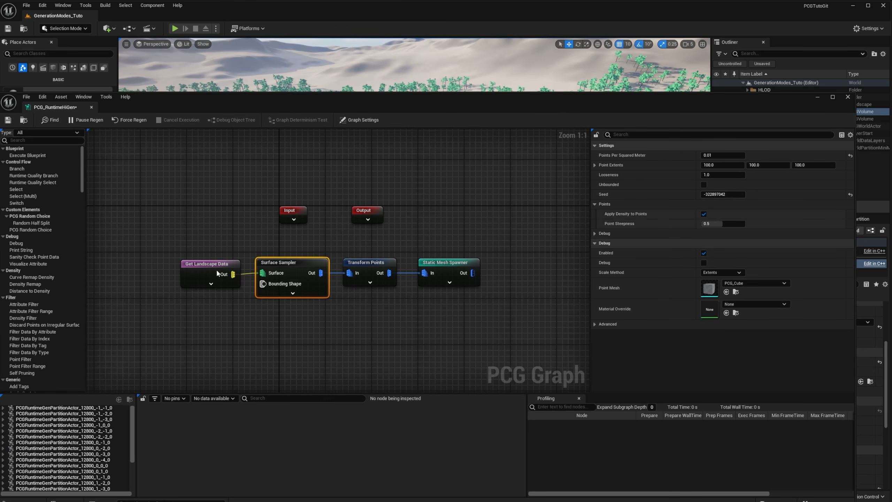
Add a Grid Size node with HiGen Grid Size 6400 below the tree chain and feed it from Get Landscape Data
drag(216, 269, 134, 270)
right_drag(134, 270, 284, 255)
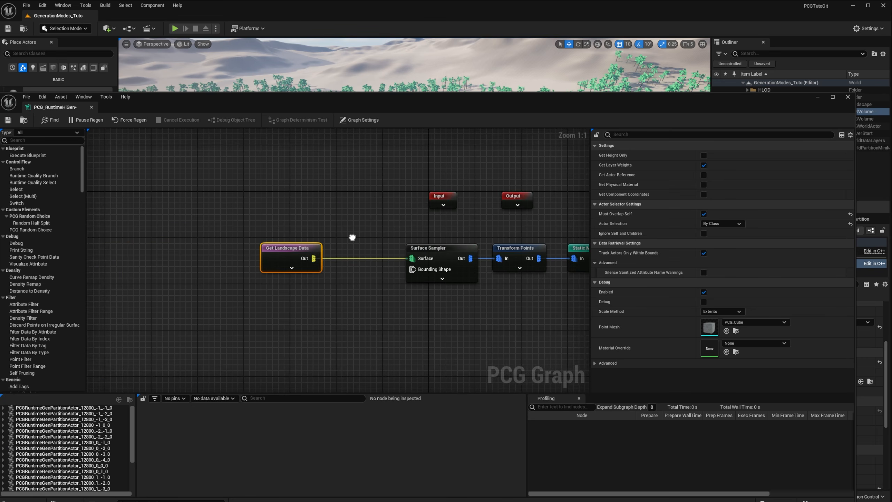
right_click(351, 312)
text(grid)
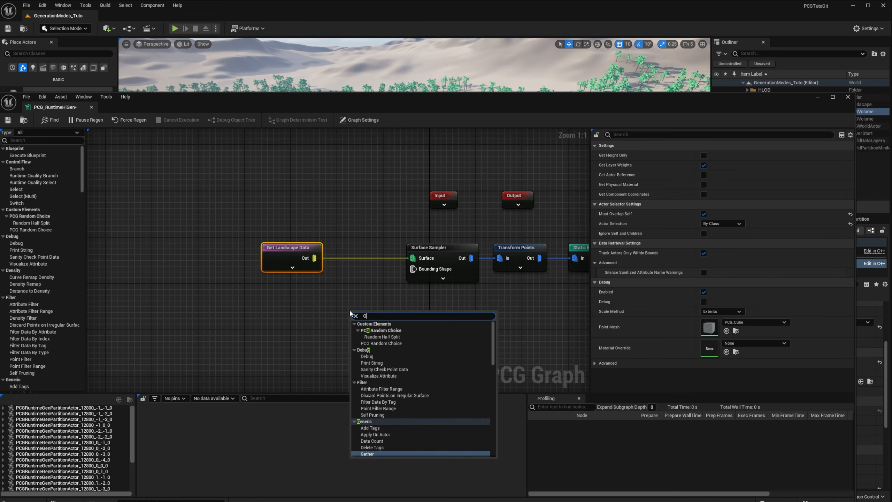
key(Return)
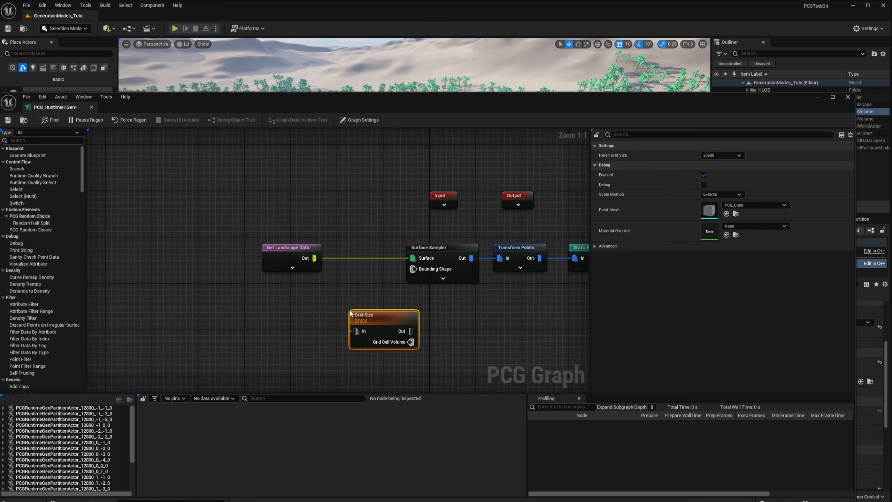
click(722, 155)
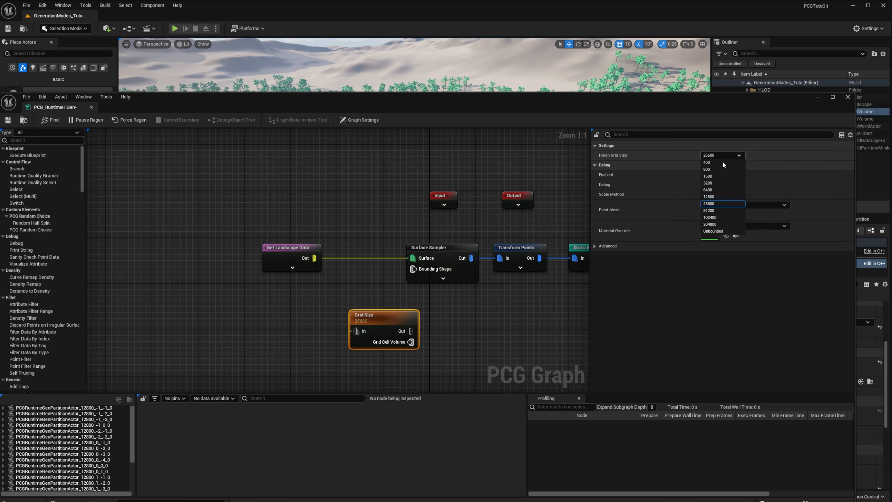
click(718, 190)
drag(315, 257, 325, 270)
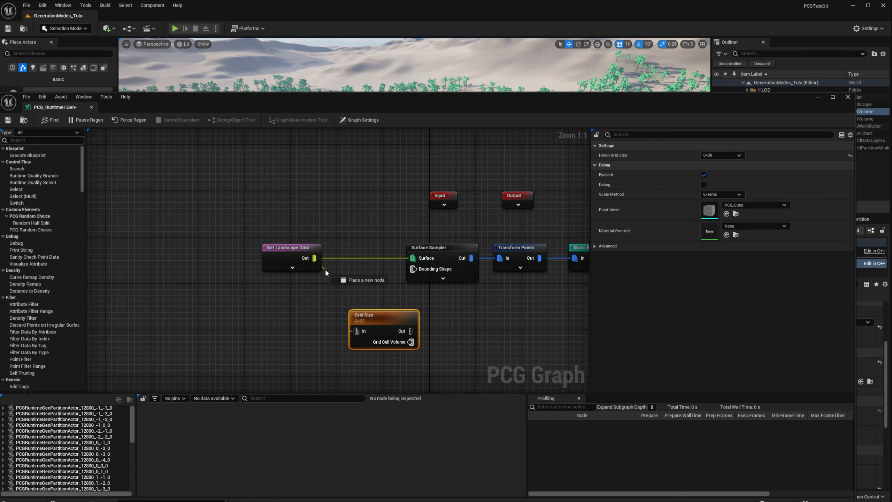
drag(351, 333, 352, 331)
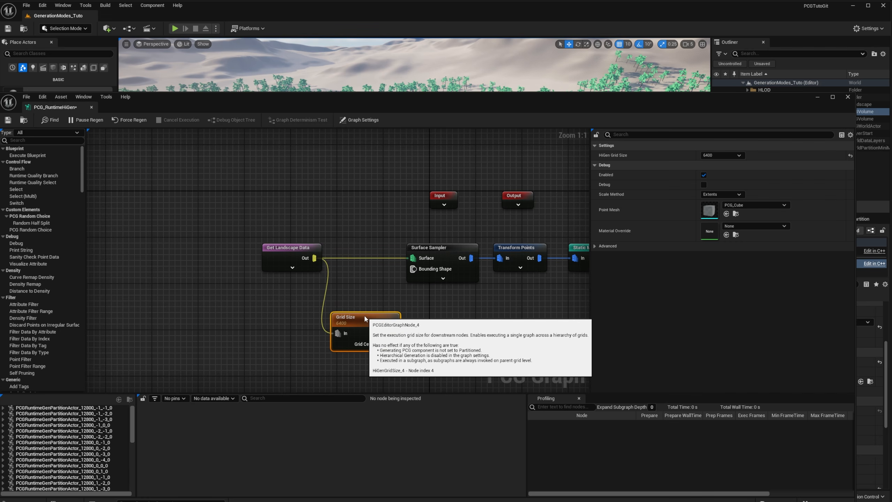
Duplicate the Surface Sampler beside the Grid Size node, connect Grid Size's output to its Surface input, and change its Seed to -272280105
right_drag(480, 307, 401, 275)
click(387, 219)
key(ctrl+c)
key(ctrl+v)
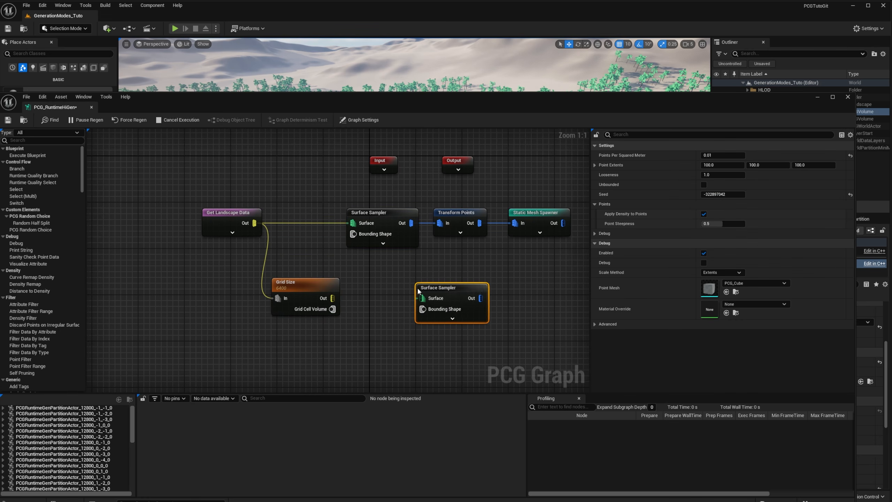
drag(448, 287, 384, 287)
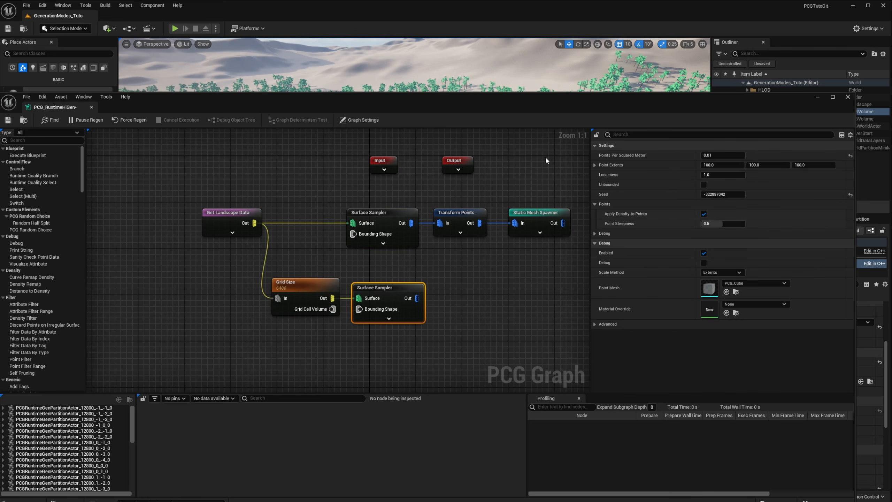
drag(732, 195, 740, 195)
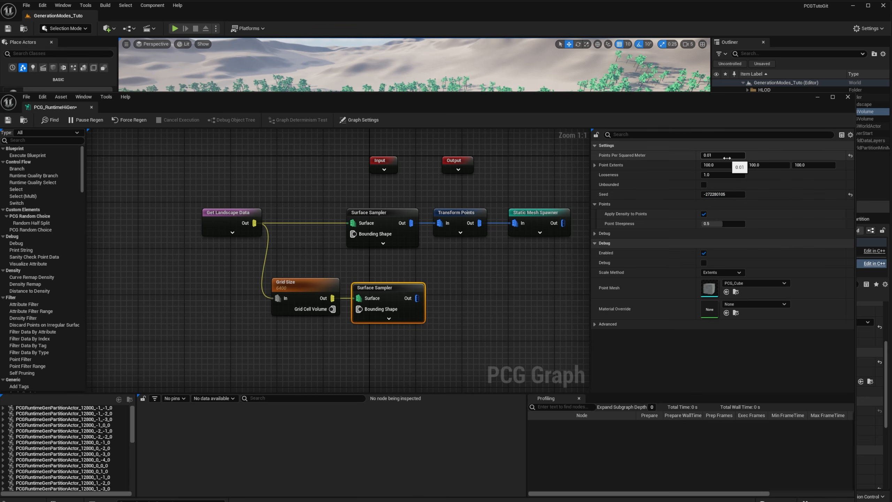
Duplicate the Transform Points and Static Mesh Spawner nodes into the lower branch and connect them after the second Surface Sampler
right_drag(518, 290, 481, 275)
click(426, 199)
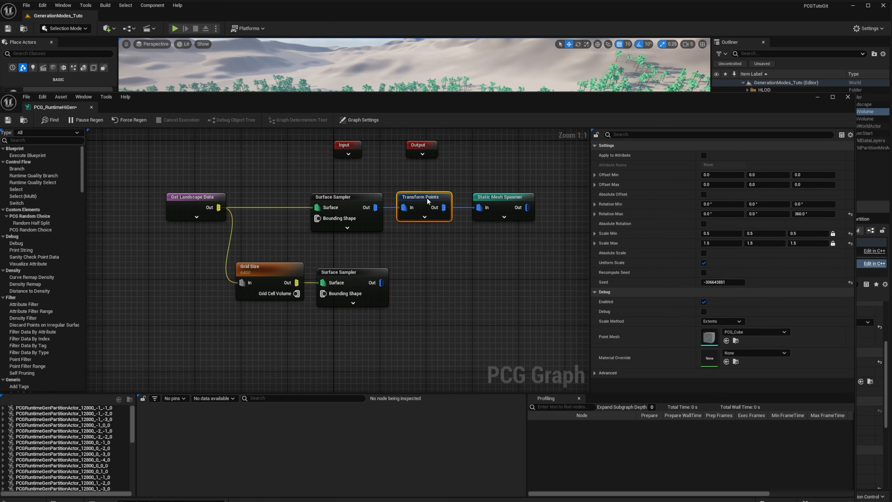
ctrl+click(499, 199)
key(ctrl+c)
key(ctrl+v)
drag(552, 201, 533, 274)
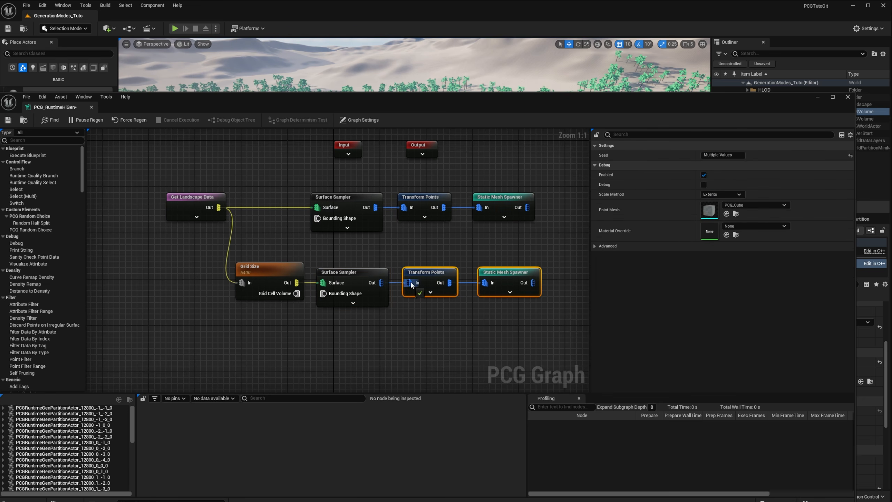
Set the duplicated Static Mesh Spawner's mesh to PCG_Boulder_02
click(503, 273)
double_click(728, 253)
double_click(726, 264)
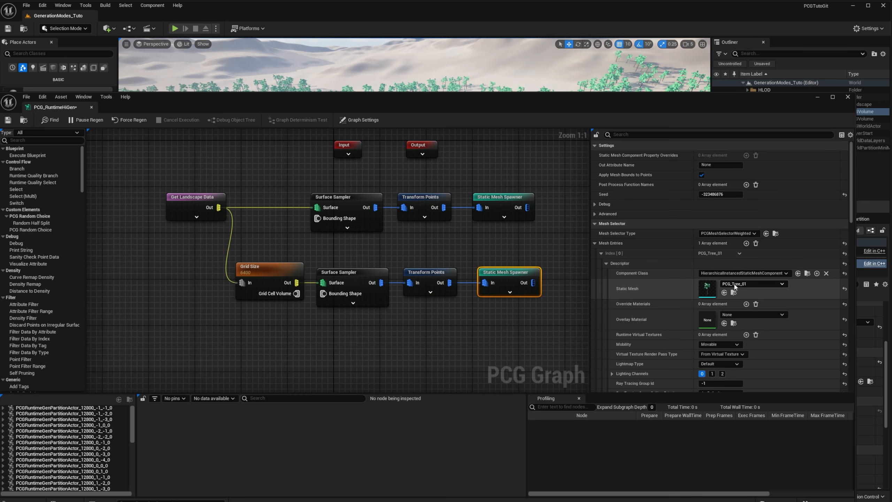
click(734, 284)
text(grass)
key(BackSpace)
key(BackSpace)
key(BackSpace)
key(BackSpace)
key(BackSpace)
text(boul)
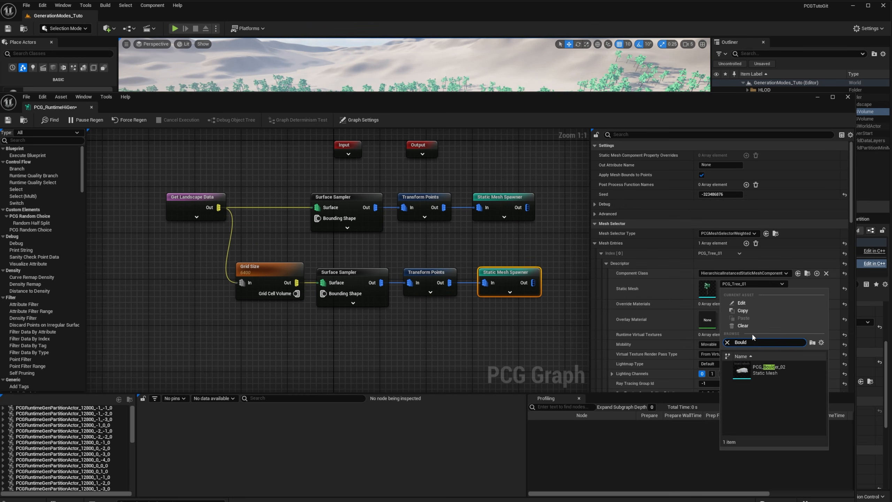
key(Return)
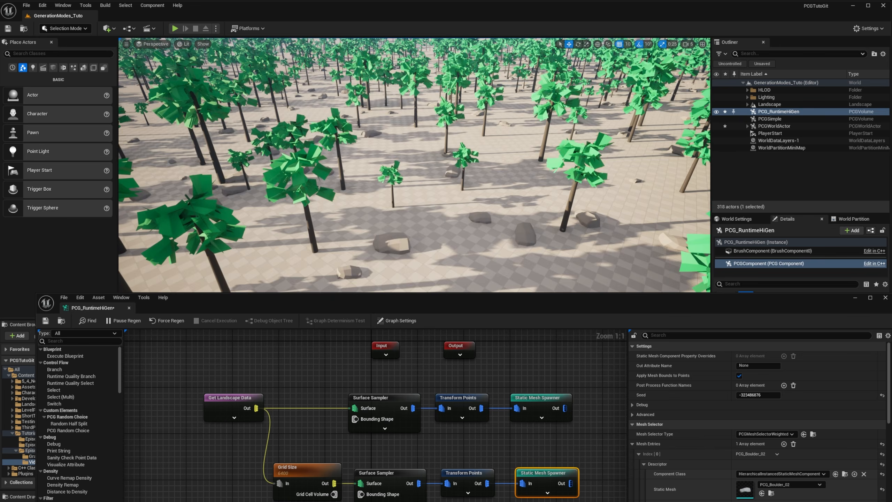
Inspect the boulders among the trees and select one to identify its 6400 partition actor
right_drag(414, 165, 342, 135)
click(406, 249)
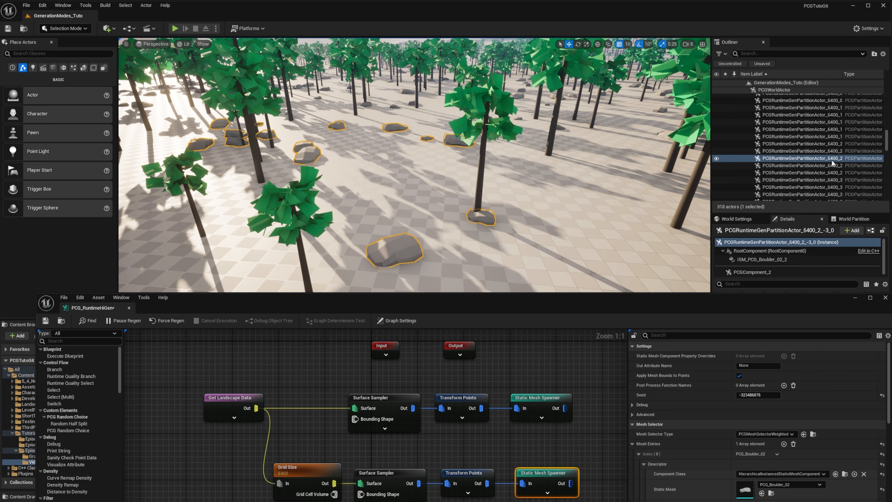
right_drag(458, 233, 462, 228)
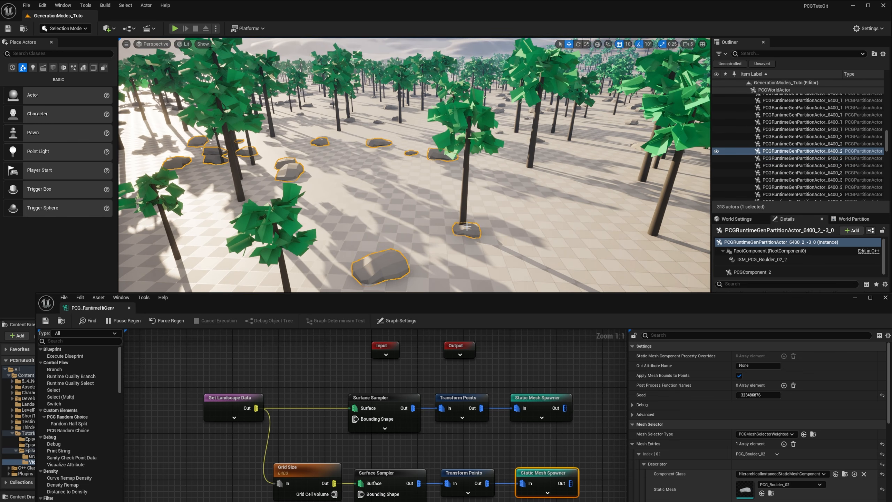
Move the boulder Static Mesh Spawner aside, disconnect it from Transform Points, and add a Difference node in the gap
drag(488, 306, 513, 139)
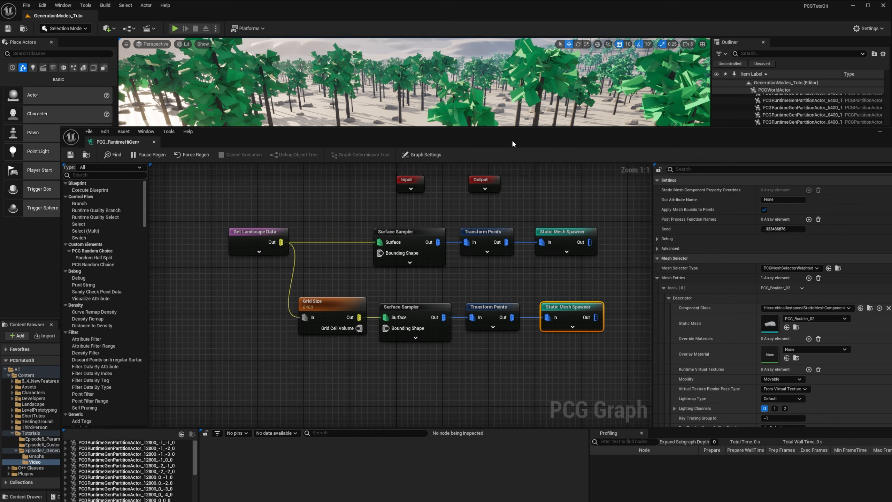
right_drag(606, 401, 480, 366)
drag(446, 278, 528, 277)
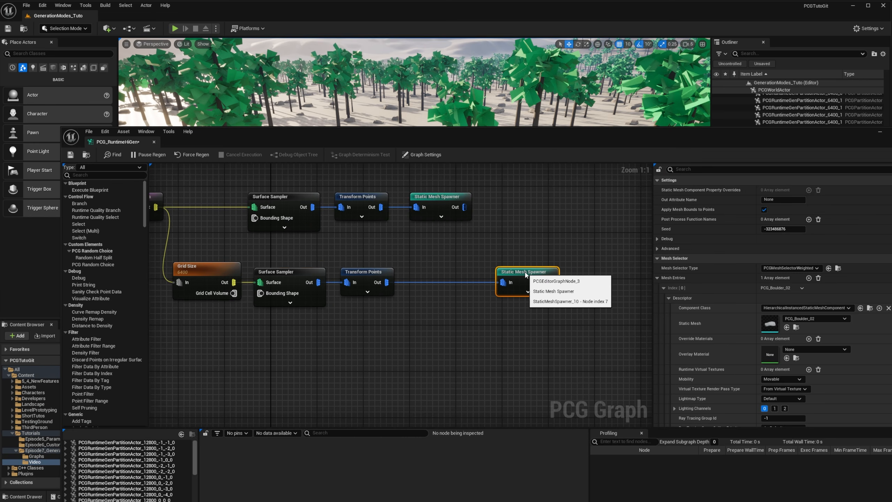
alt+click(439, 282)
right_click(428, 275)
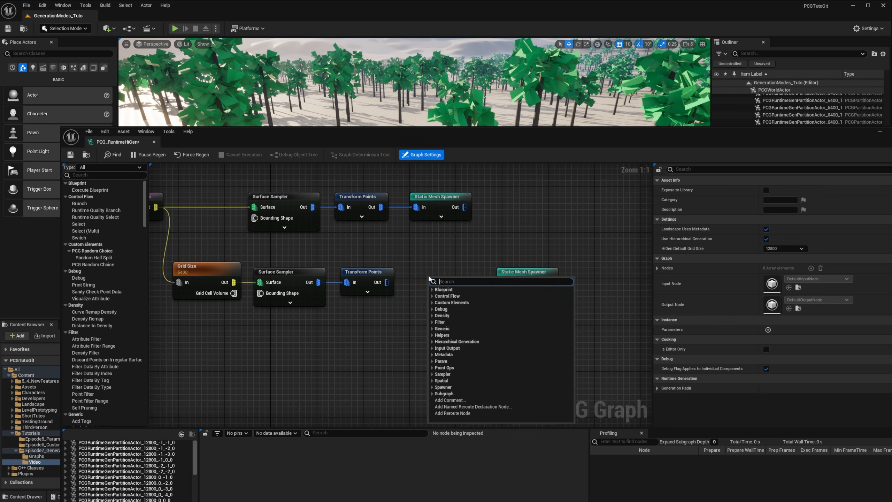
text(diff)
key(Return)
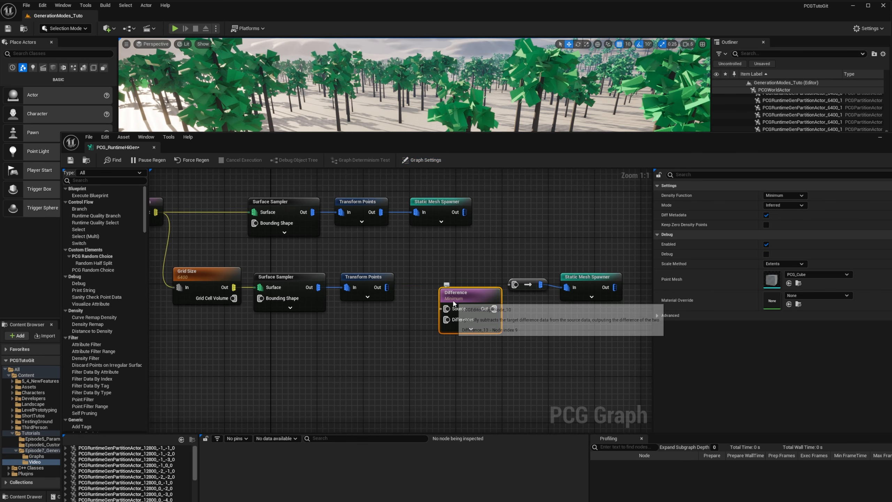
Wire boulder points to Difference's Source, tree points to Differences, and its output to the boulder spawner, with Density Function set to Binary
drag(441, 290, 428, 257)
drag(387, 288, 435, 288)
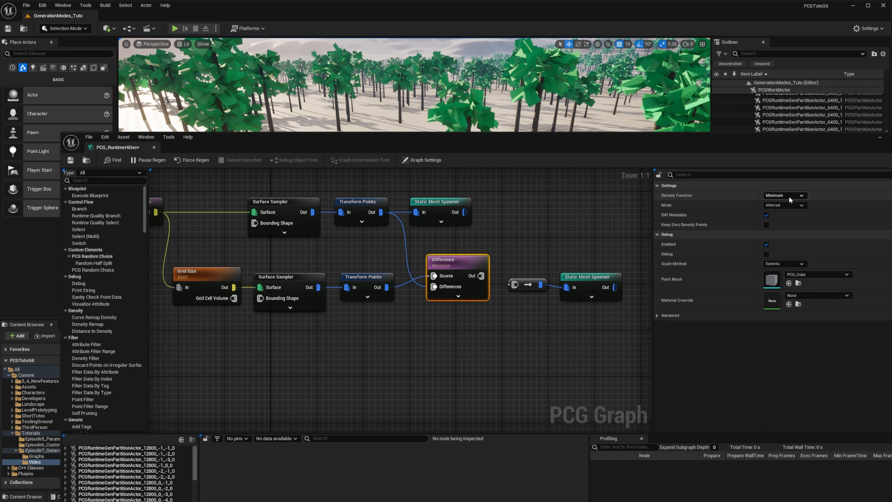
click(780, 196)
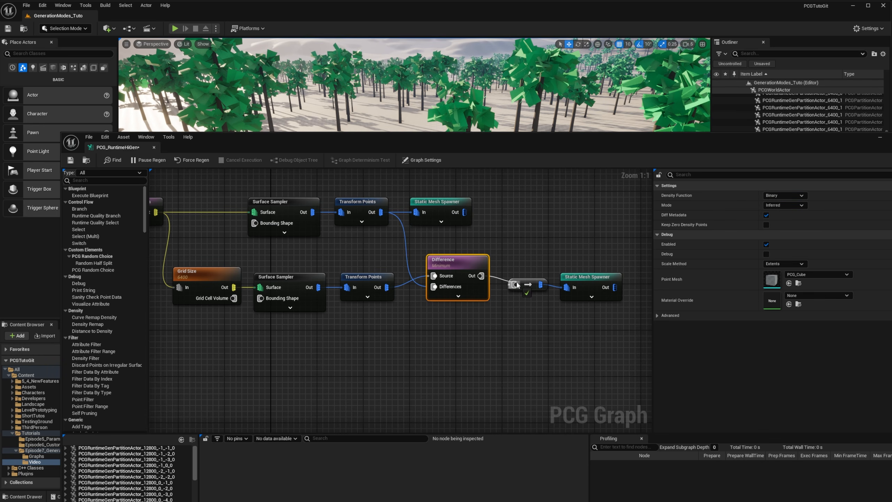
drag(518, 285, 518, 285)
Inspect the boulder placement around the tree trunks in the level viewport
drag(538, 149, 543, 306)
right_drag(506, 203, 503, 205)
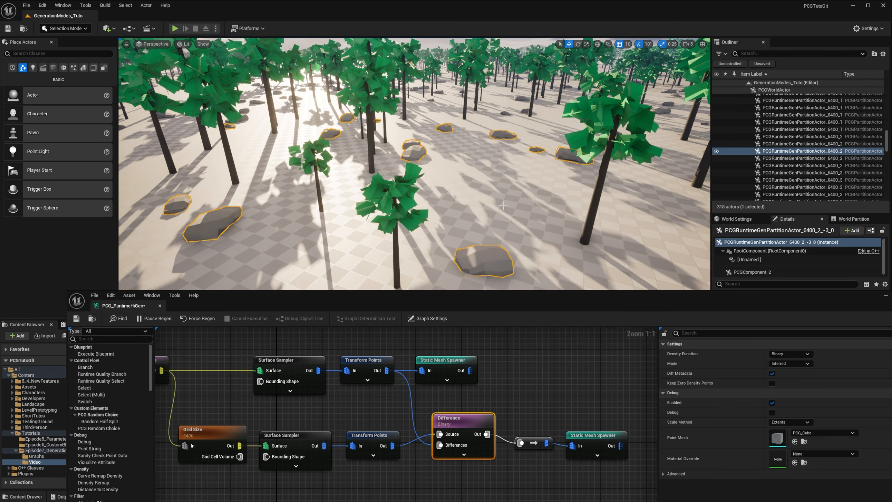
right_drag(336, 160, 336, 160)
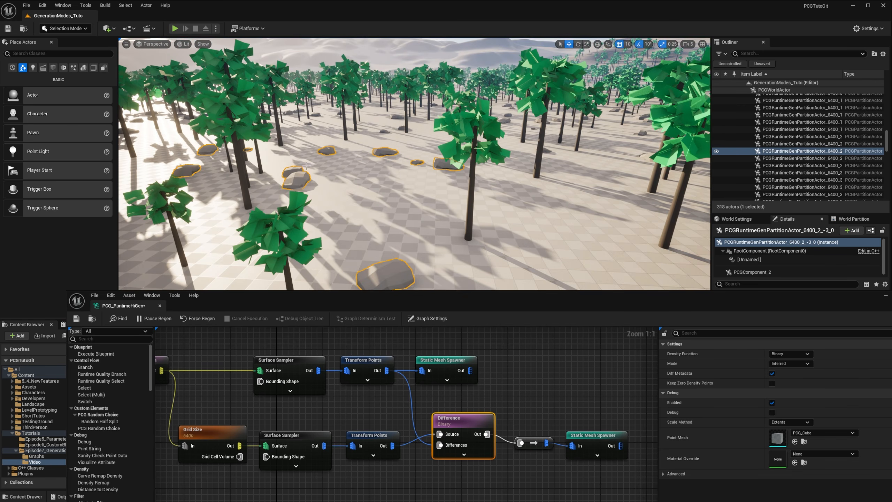
right_drag(307, 165, 307, 165)
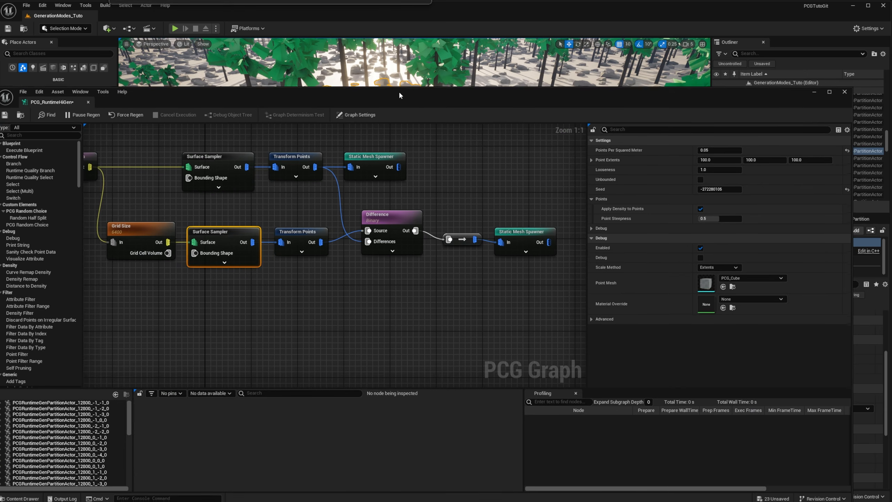
Debug a 12800 and a 6400 partition actor's PCG component in the graph to compare which nodes execute on each grid size
drag(399, 92, 397, 69)
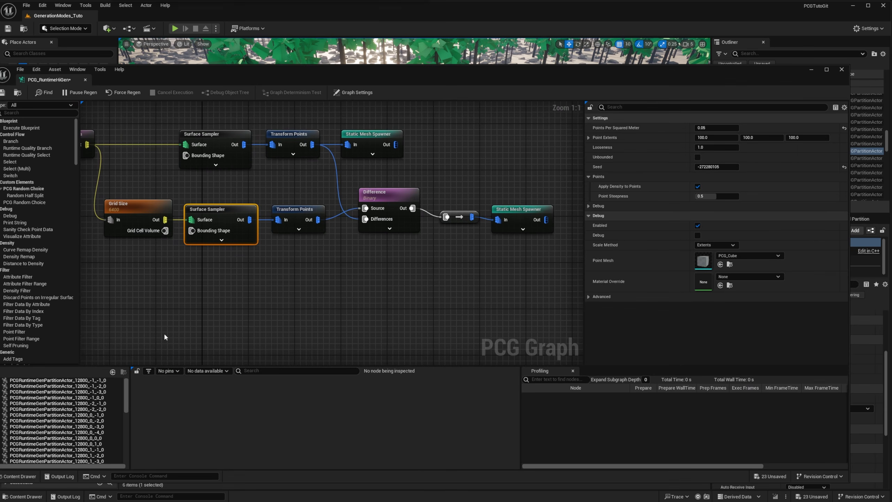
click(80, 398)
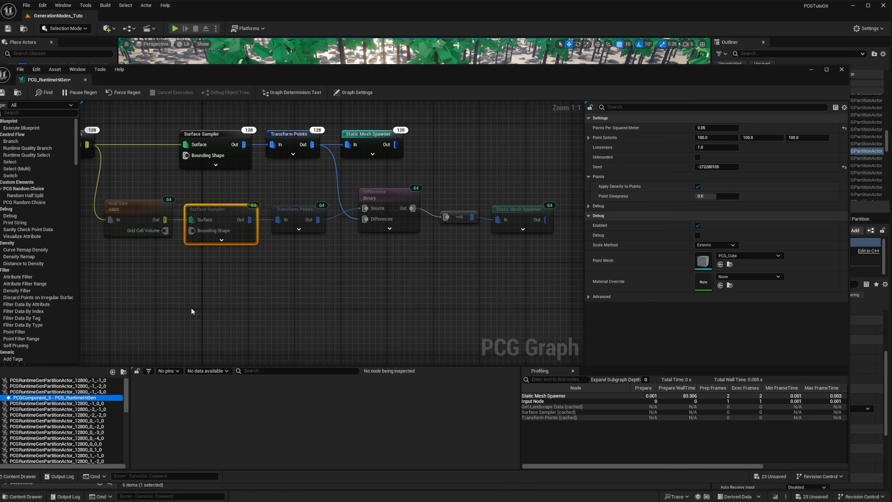
right_drag(93, 134, 206, 164)
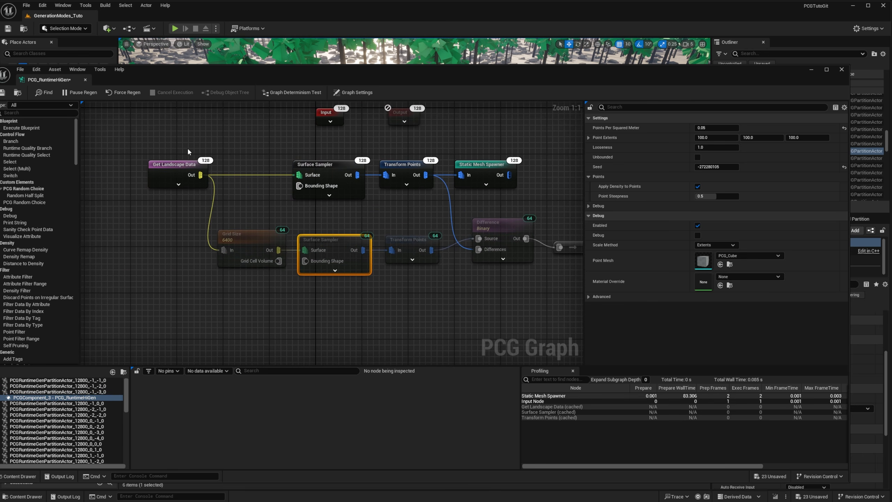
right_drag(446, 256, 440, 267)
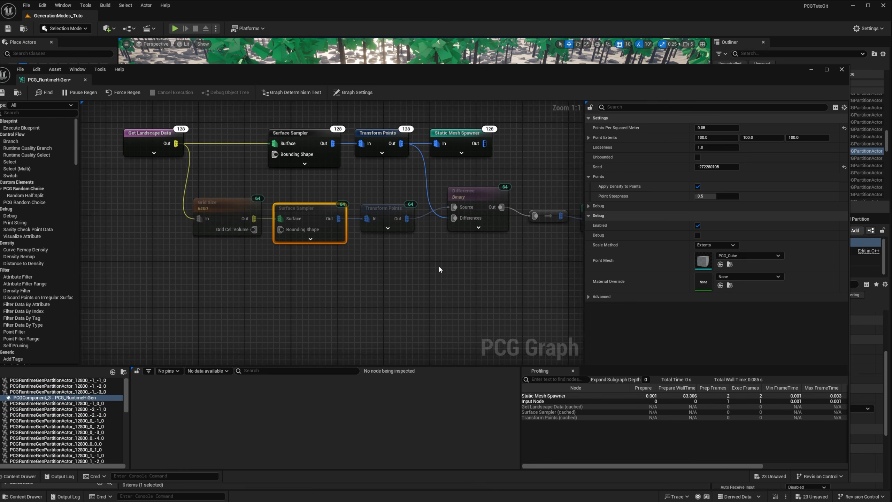
scroll(85, 433, down, 5)
click(83, 445)
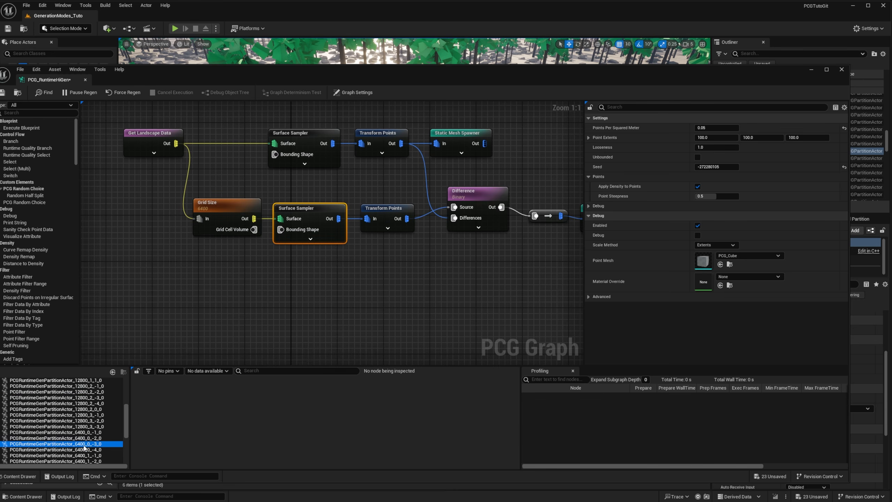
right_drag(352, 285, 273, 282)
double_click(84, 446)
right_drag(318, 204, 349, 220)
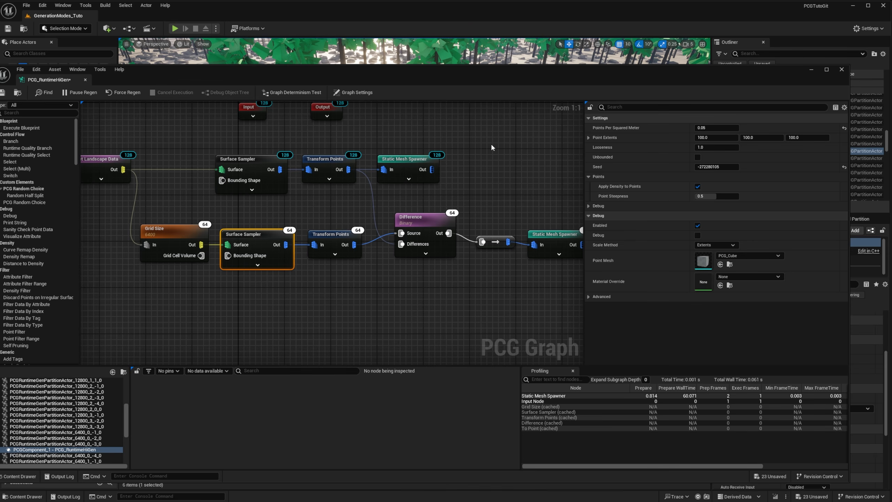
Move the tree Static Mesh Spawner aside and add a named reroute declaration called Trees from the tree Transform Points output
right_drag(488, 148, 452, 171)
drag(374, 182, 432, 141)
ctrl+drag(331, 204, 383, 201)
text(named)
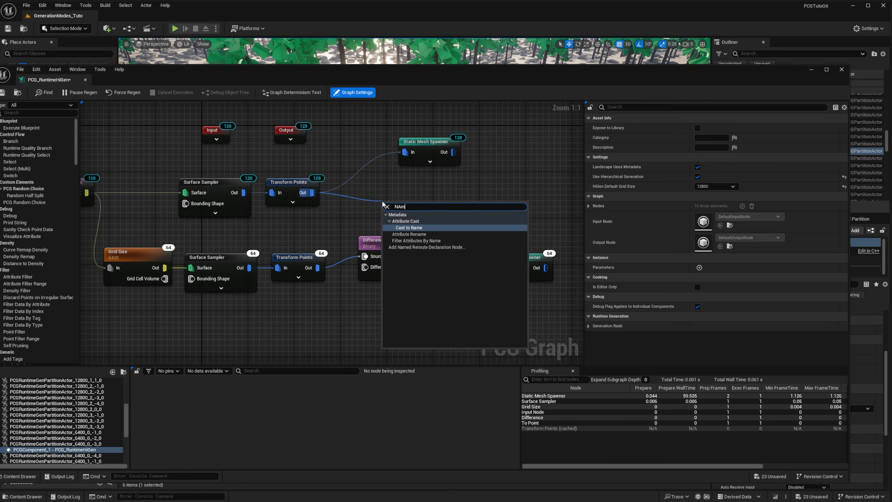
key(Return)
text(Tree)
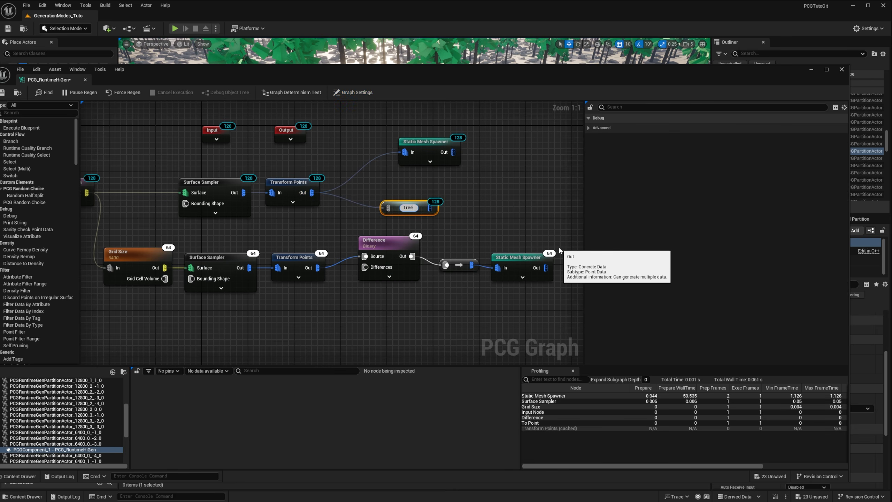
text(s)
key(Return)
Rearrange the nodes and route the tree points to the tree Static Mesh Spawner through the Trees reroute only
drag(563, 301, 402, 246)
drag(383, 240, 416, 250)
right_drag(354, 173, 326, 157)
alt+click(327, 157)
drag(354, 192, 334, 175)
drag(399, 140, 404, 180)
drag(316, 180, 316, 185)
Add a Trees reroute usage node in the boulder branch and connect it to Difference's Differences input
right_drag(336, 259, 371, 233)
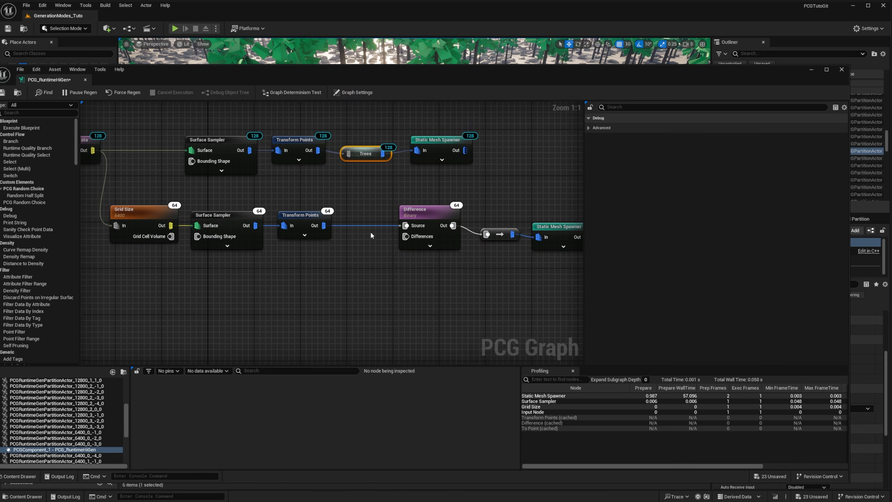
right_click(361, 251)
text(tree)
key(Return)
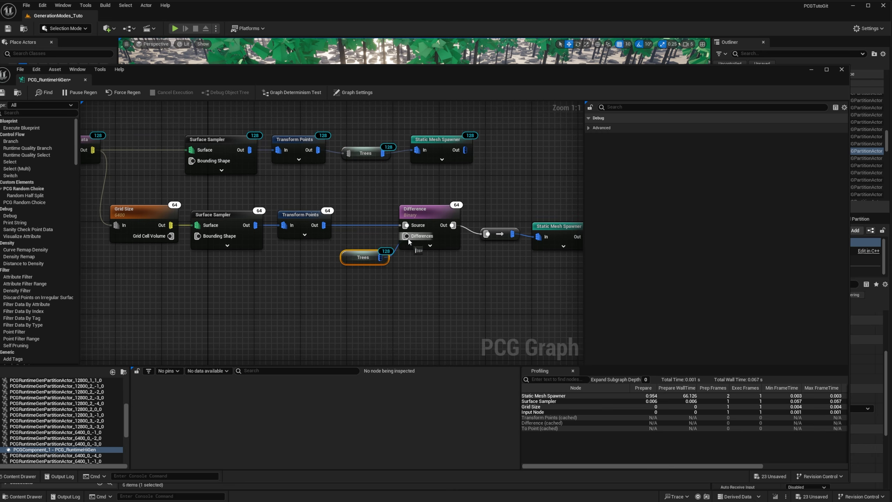
drag(409, 242, 408, 239)
drag(346, 260, 335, 261)
Move the boulder Static Mesh Spawner away from the To Point conversion node and disconnect the two
right_drag(467, 264, 376, 270)
drag(400, 237, 394, 225)
drag(470, 231, 556, 215)
alt+click(438, 230)
drag(408, 229, 411, 235)
Add a named reroute declaration called Rocks after the To Point node and connect it to the boulder Static Mesh Spawner
drag(414, 235, 457, 229)
text(Nam)
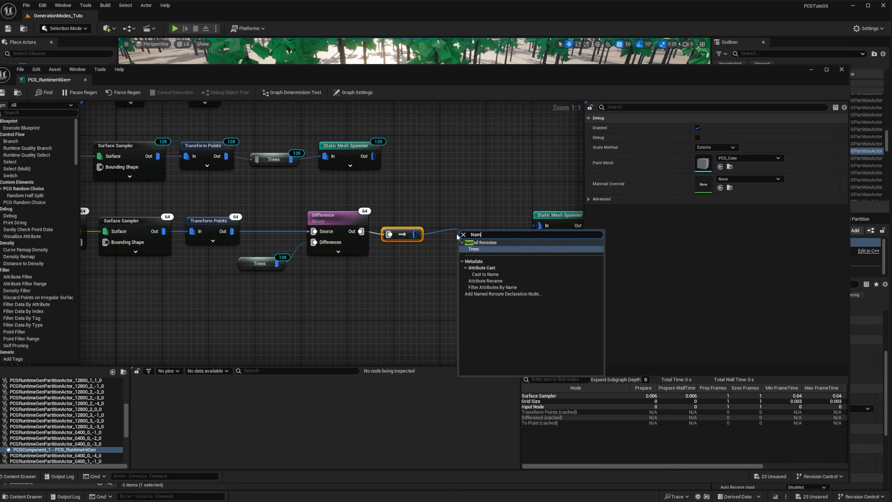
text(ed)
key(Down)
key(Down)
key(Return)
key(F2)
text(Rocks)
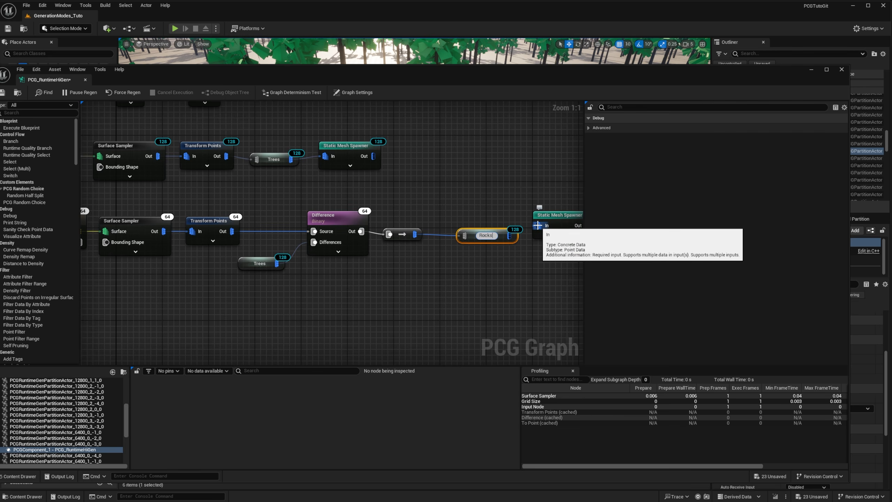
key(Return)
drag(486, 236, 464, 230)
drag(477, 229, 538, 226)
drag(564, 218, 536, 224)
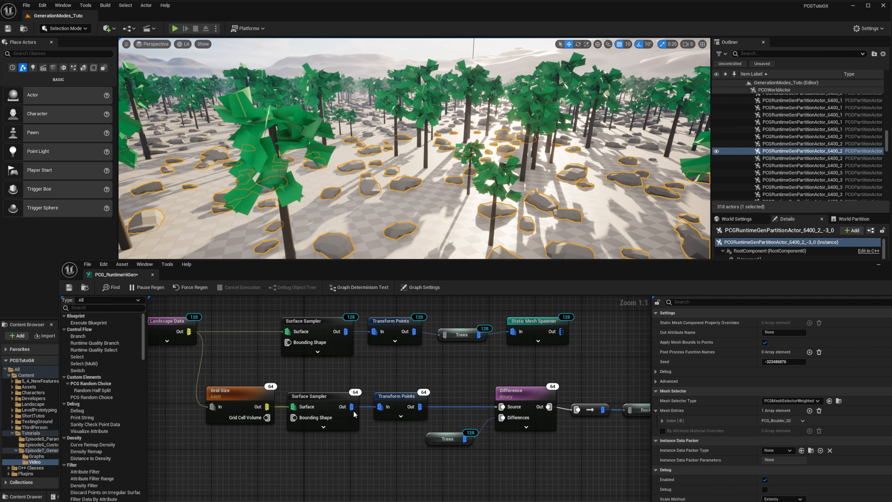
Add another Grid Size node below the 6400 one, set its HiGen Grid Size to 800, and feed it from Get Landscape Data
right_drag(309, 455, 396, 411)
drag(485, 267, 506, 202)
right_click(334, 362)
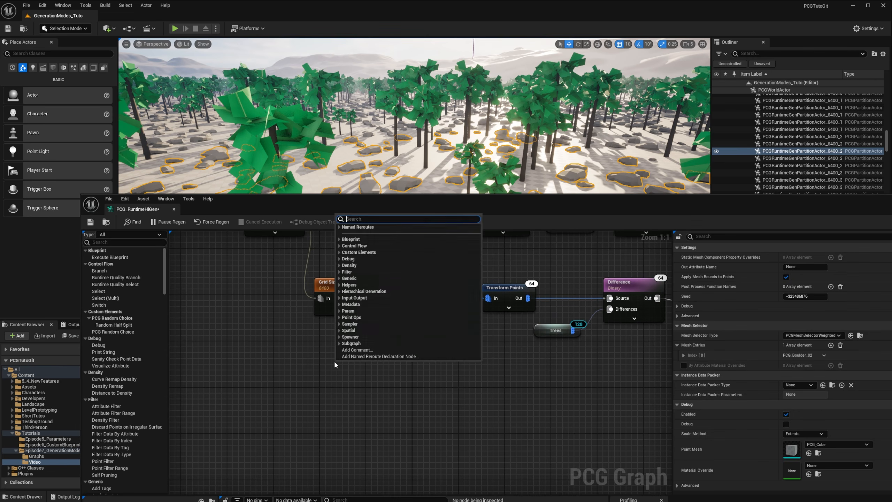
text(grid)
key(Return)
drag(388, 369, 368, 354)
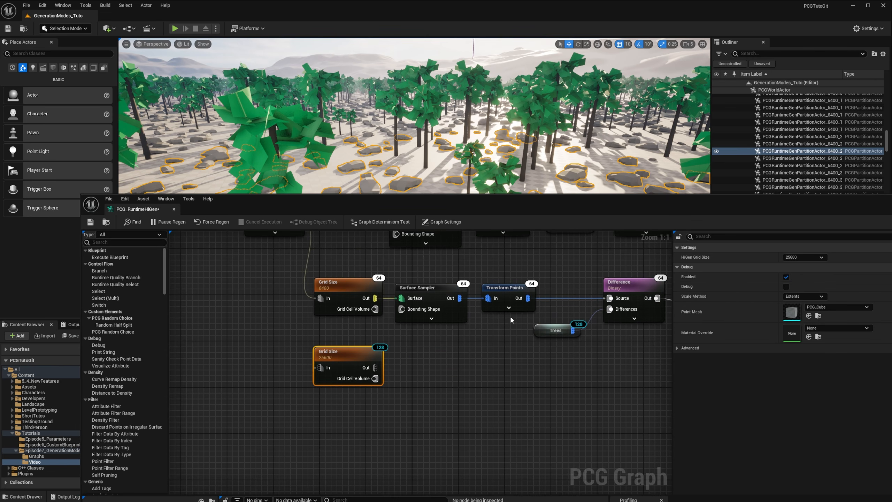
click(801, 258)
click(798, 272)
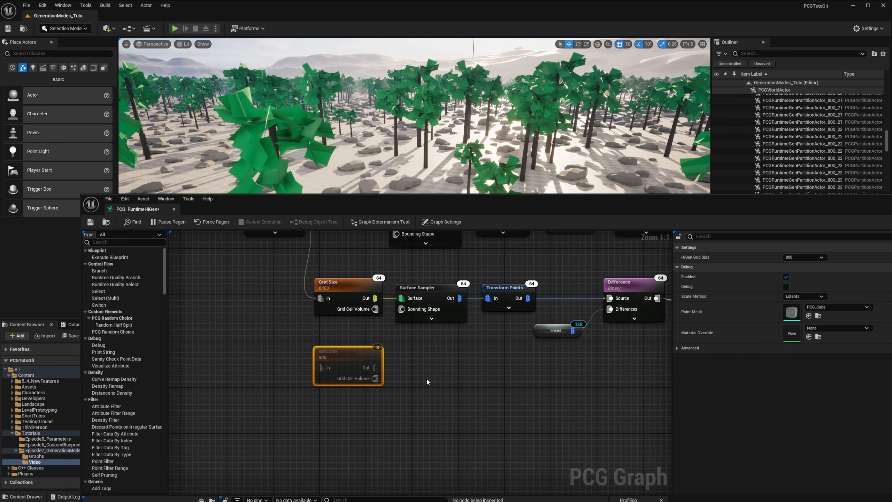
right_drag(427, 378, 420, 393)
drag(292, 239, 302, 352)
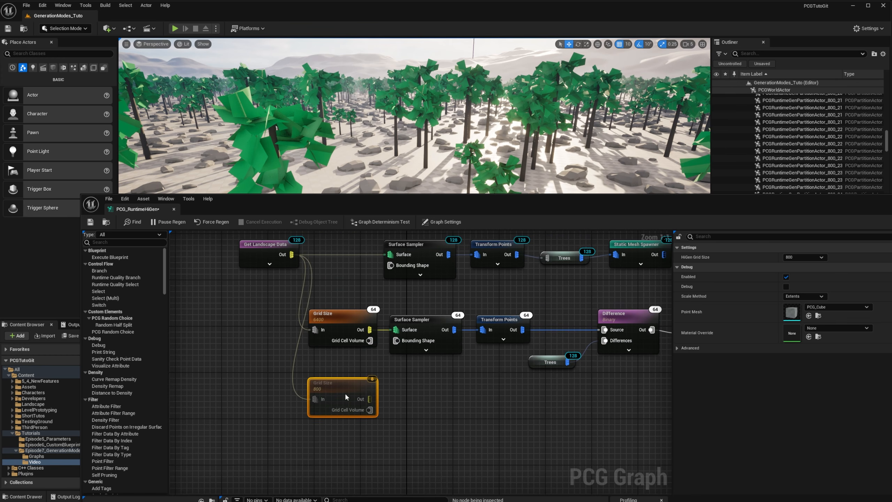
Duplicate the boulder branch's Surface Sampler and place it beside the 800 Grid Size node
click(432, 325)
key(ctrl+d)
drag(487, 372, 416, 383)
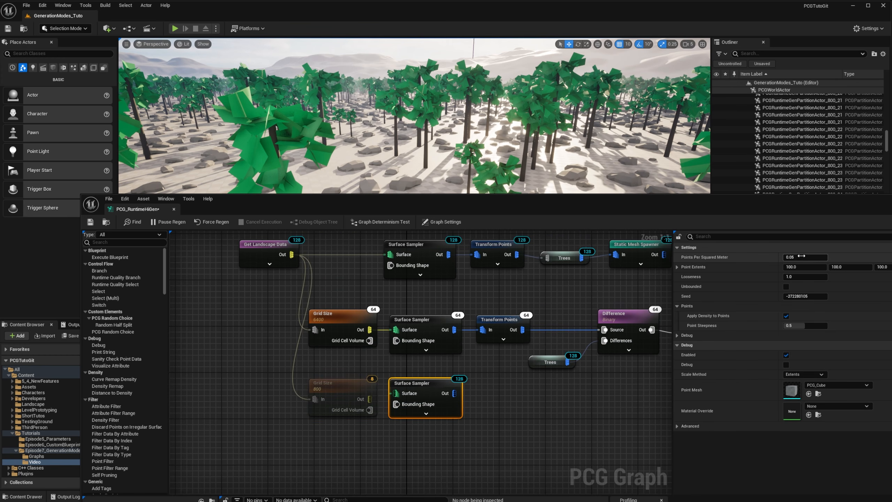
Set the new Surface Sampler's Point Extents to 7, 7, 7 and its Points Per Squared Meter to 5
click(801, 268)
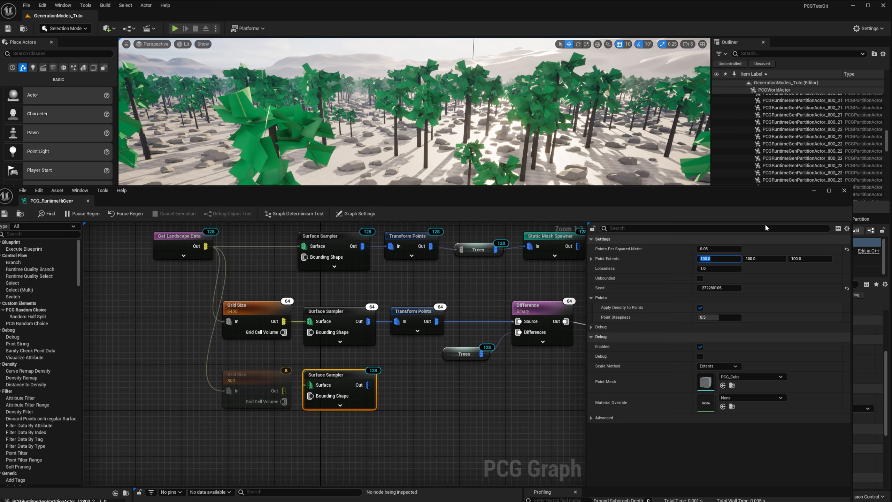
text(7)
key(Tab)
text(7)
key(Tab)
text(7)
click(726, 251)
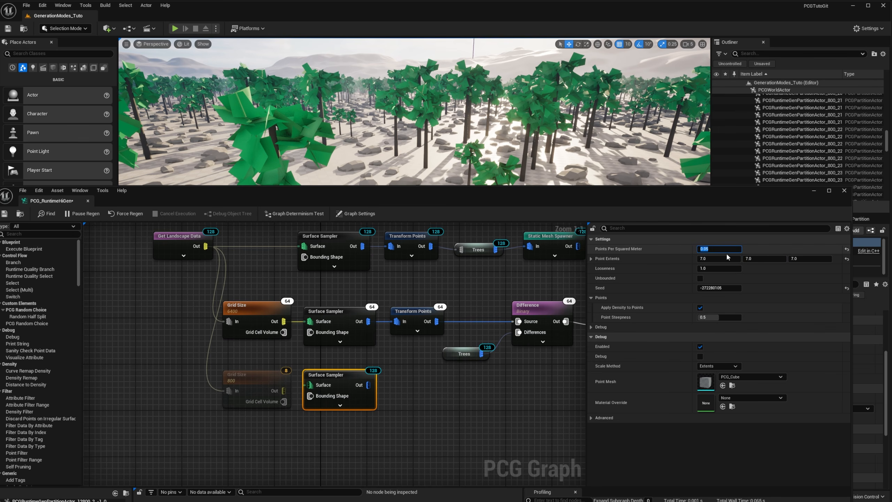
text(5)
key(Return)
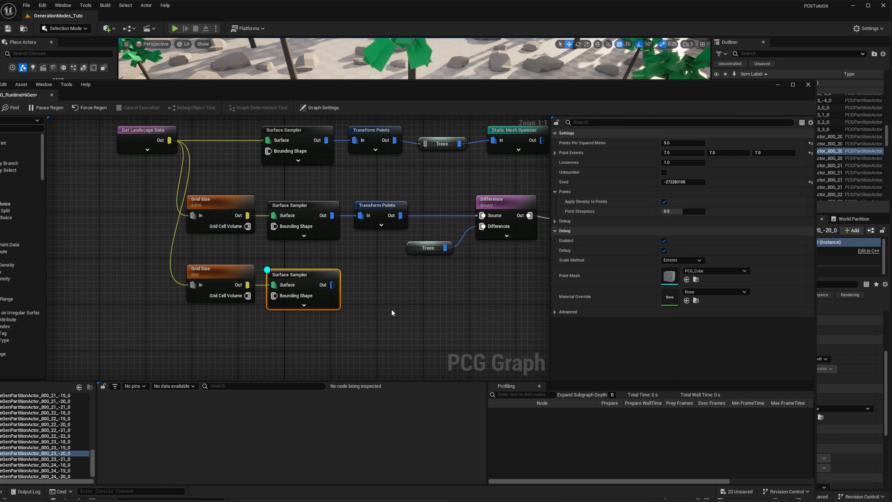
Duplicate the boulder branch's Transform Points node for the 800 grid branch, after its Surface Sampler
right_drag(343, 286, 234, 286)
drag(234, 286, 258, 286)
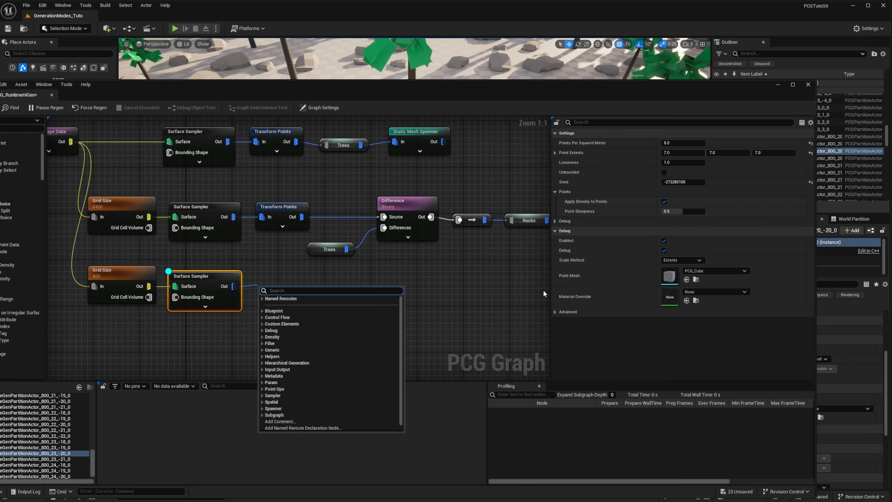
click(288, 213)
key(ctrl+d)
Add a Difference node after the third Transform Points and subtract both the Trees and Rocks reroutes through its Differences input
drag(313, 294, 416, 270)
text(Diff)
key(Return)
click(332, 254)
key(ctrl+d)
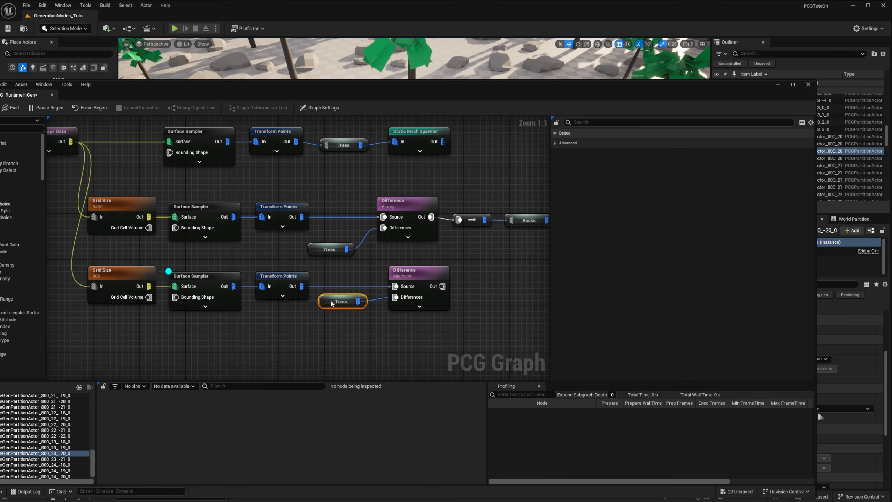
right_click(337, 319)
text(R)
key(Return)
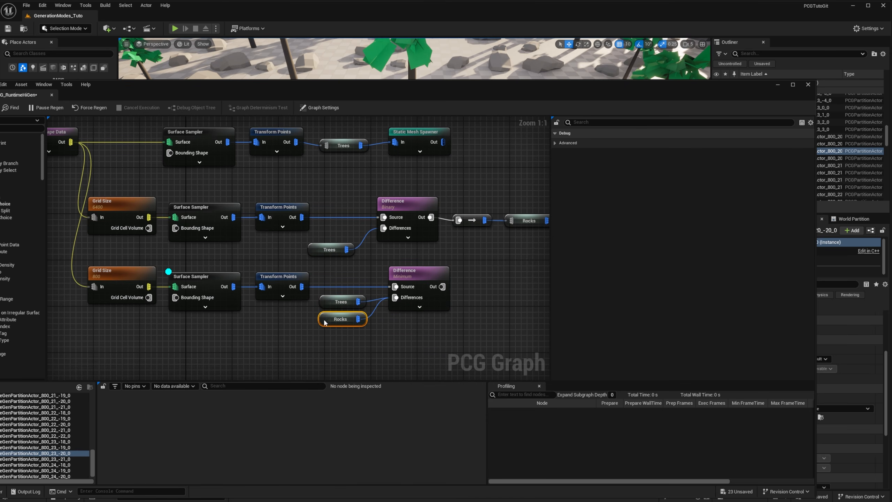
Add a Static Mesh Spawner connected to the output of the 800 grid branch's Difference node
right_drag(325, 319, 263, 317)
drag(381, 285, 492, 277)
text(Stat)
key(Return)
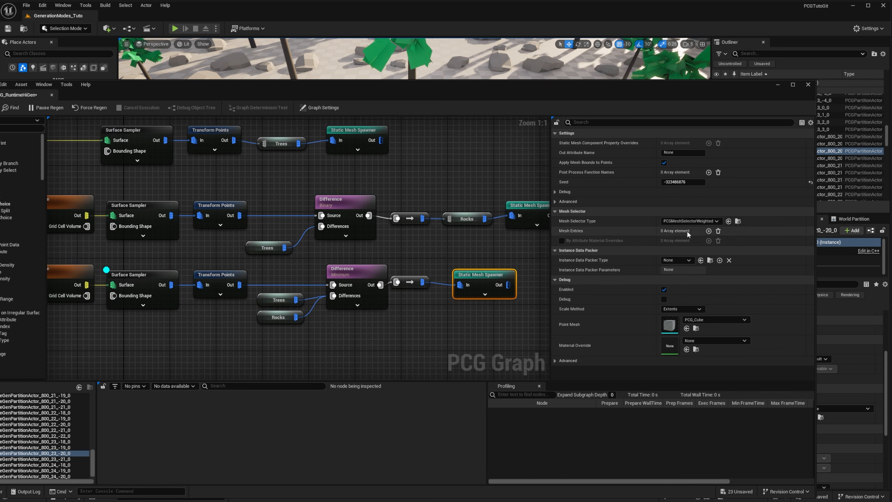
Add a mesh entry using PCG_Seedling_01 to the 800 grid branch's Static Mesh Spawner and set its Collision Presets to NoCollision
click(709, 231)
click(561, 241)
click(713, 271)
text(seed)
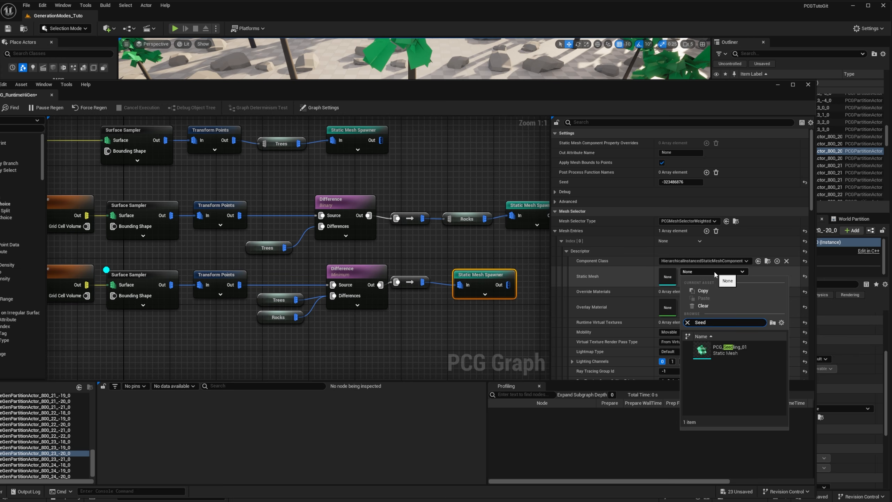
click(723, 350)
scroll(681, 305, down, 5)
click(684, 315)
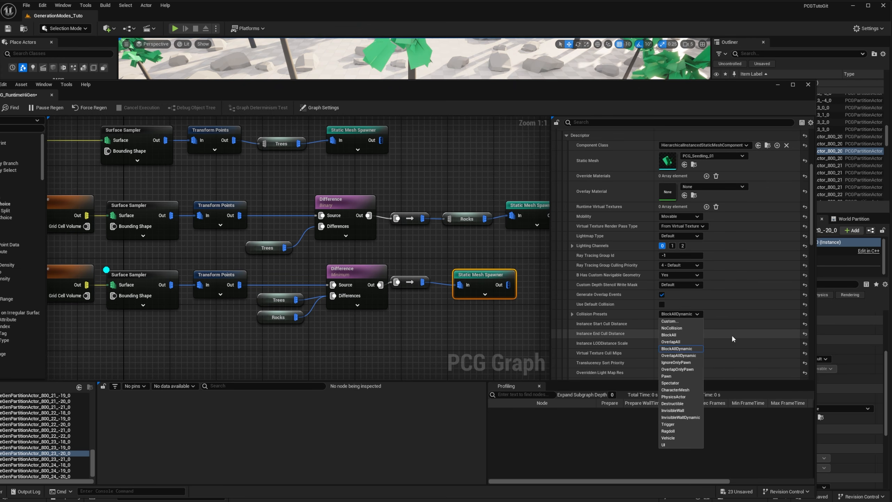
click(681, 329)
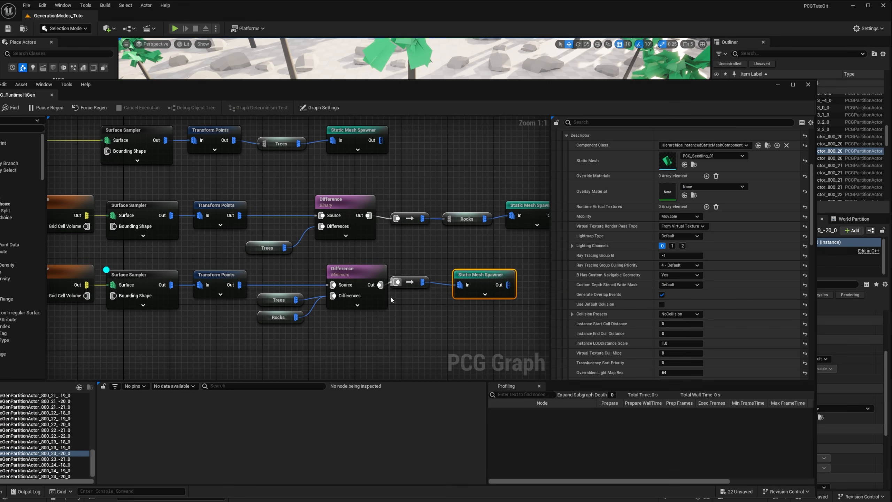
Minimize the PCG graph window and inspect the seedlings' placement around the boulders and trees in the level
click(140, 277)
click(778, 84)
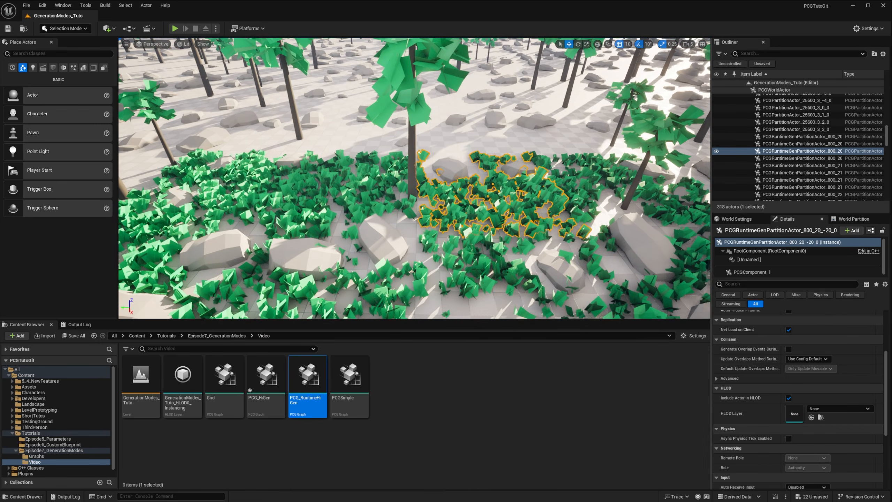
right_drag(457, 180, 489, 184)
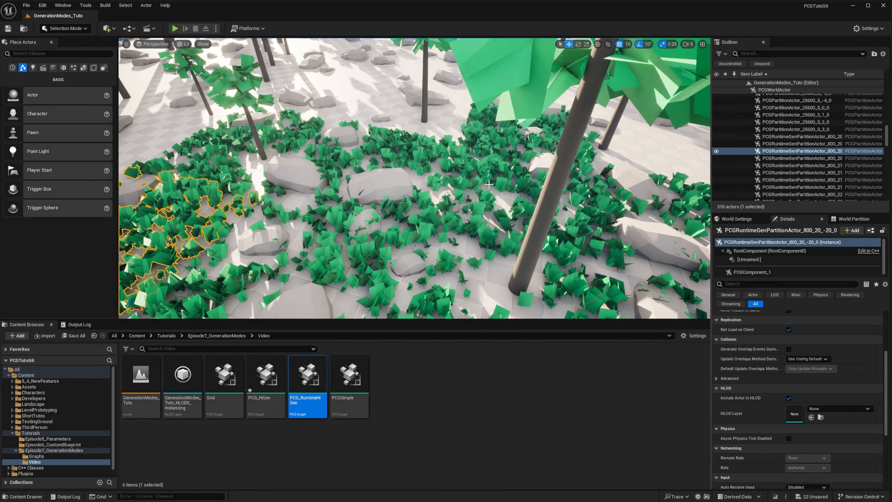
right_drag(426, 228, 473, 246)
scroll(414, 193, down, 5)
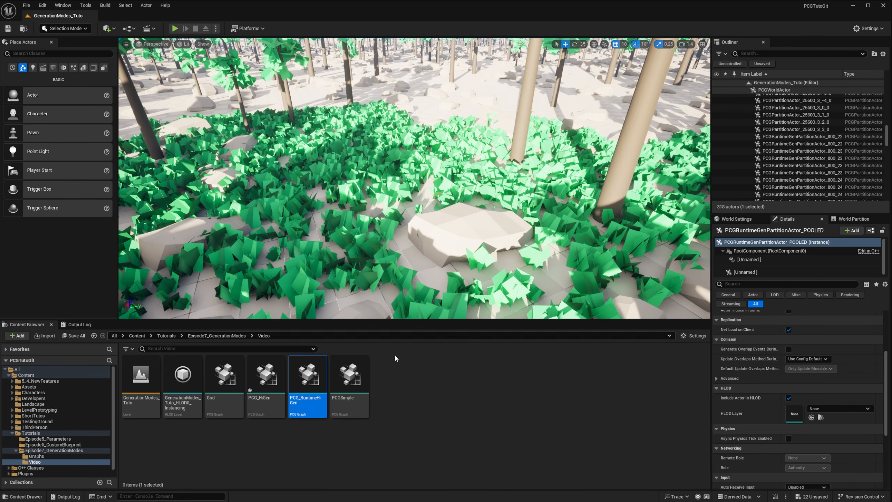
Restore the PCG graph window below the level view and enable debug display on the boulder branch's Transform Points node
mouse_move(310, 501)
click(329, 489)
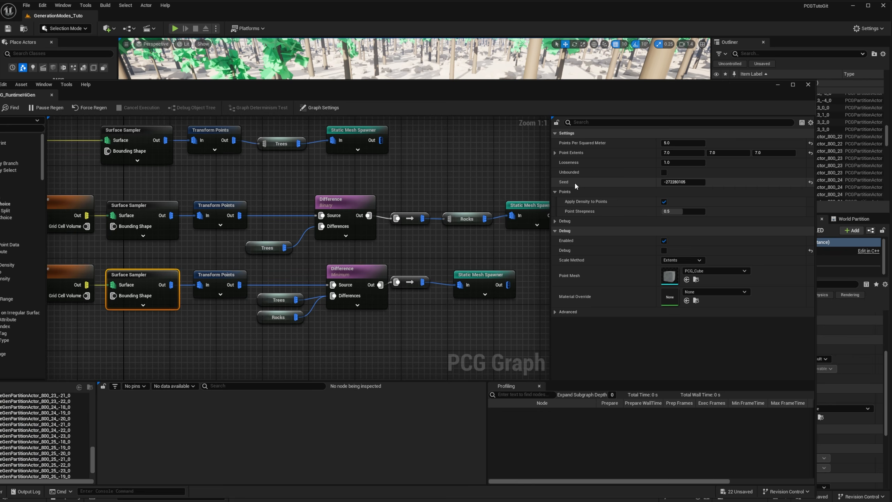
drag(509, 92, 640, 303)
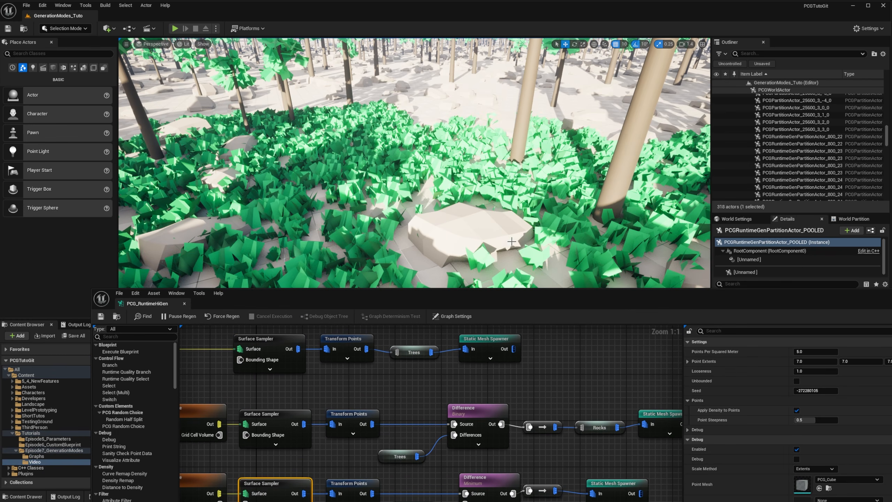
click(347, 421)
key(d)
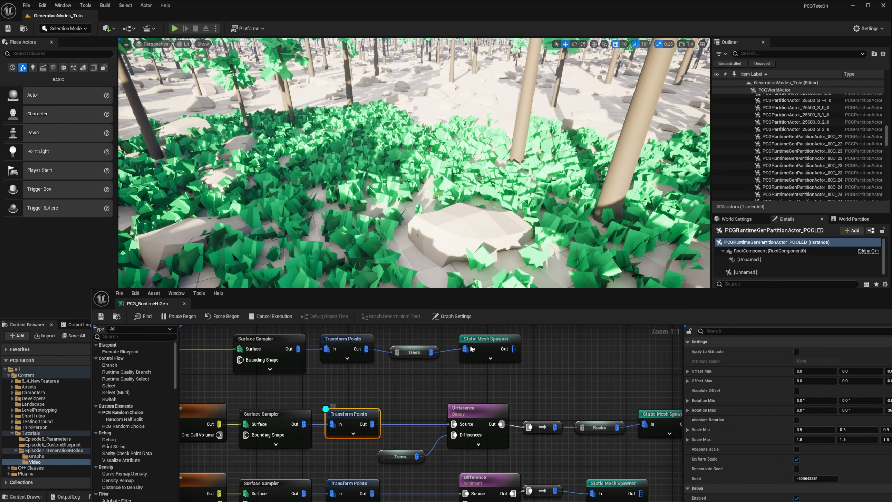
Set the first Point Extents value of the boulder branch's Surface Sampler to 150
click(283, 420)
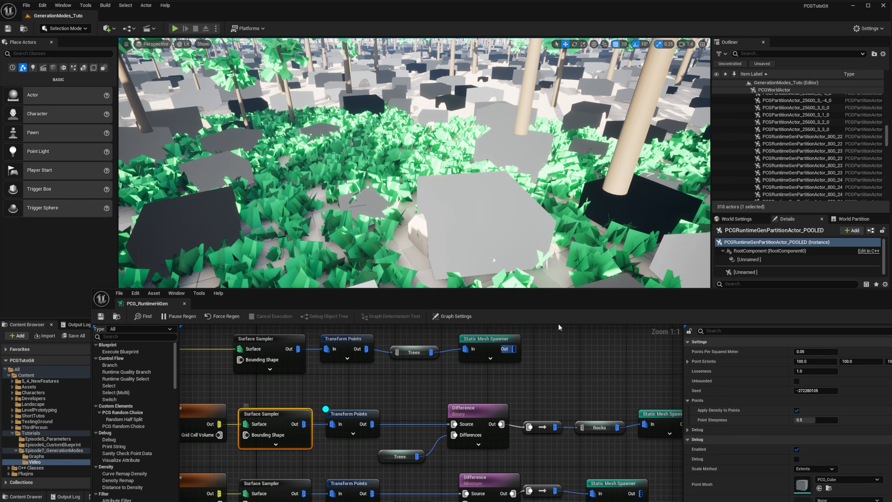
drag(787, 301, 621, 300)
click(650, 361)
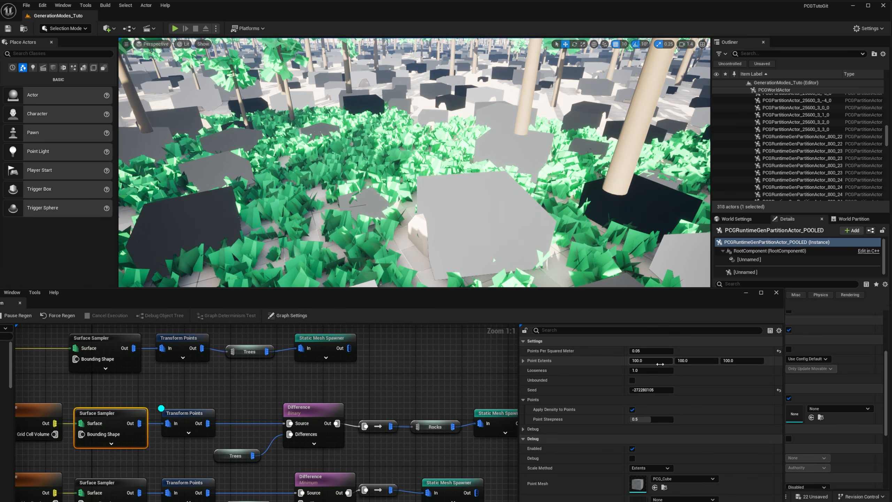
text(150)
key(Return)
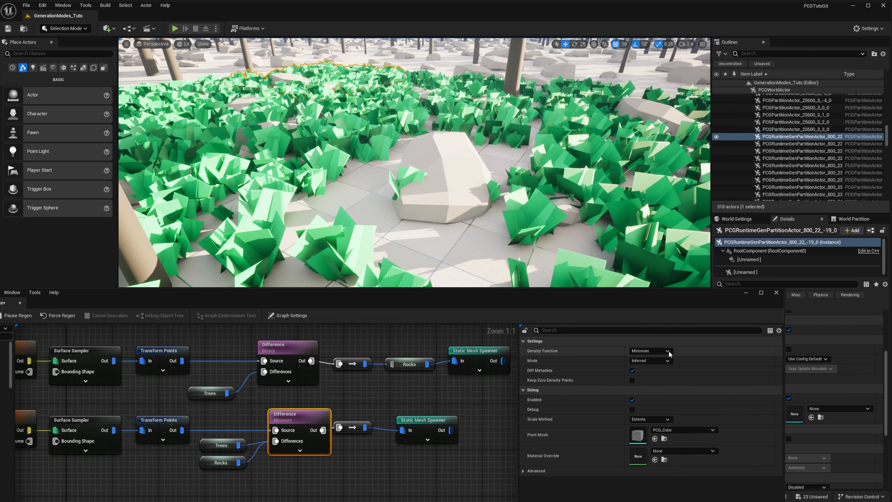
Set the Density Function of the seedling branch's Difference node to Binary
click(667, 351)
click(647, 373)
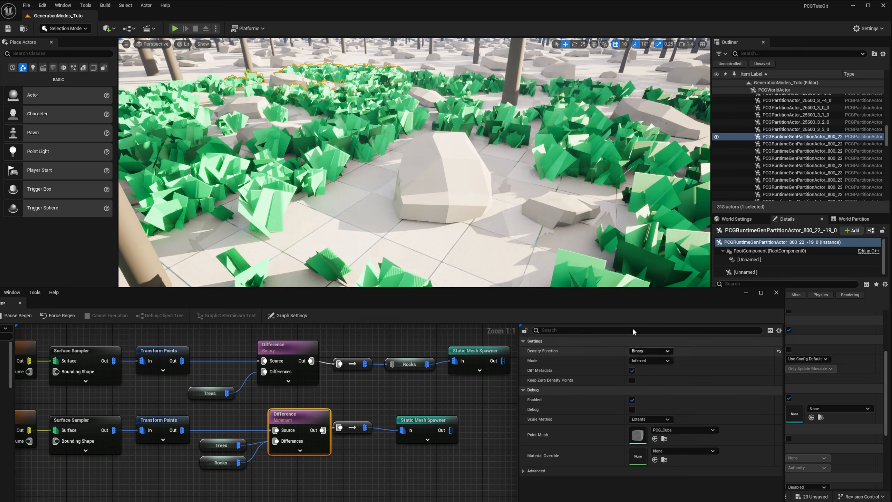
right_drag(414, 163, 394, 137)
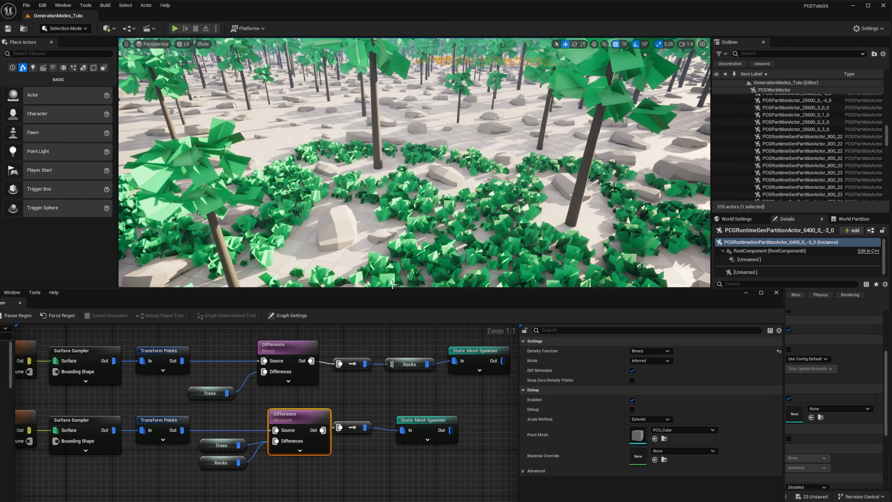
Set the seedling branch's Transform Points scale range to a minimum of 0.3 and a maximum of 0.8
click(170, 423)
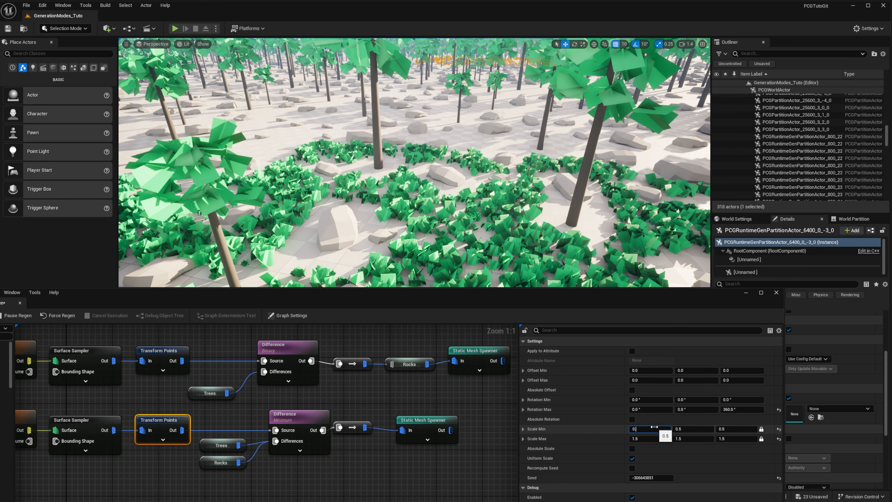
key(Tab)
key(Tab)
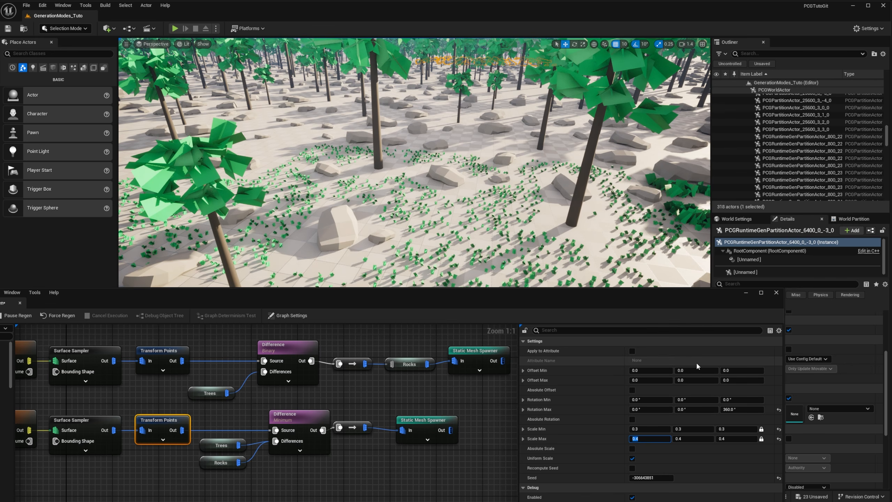
text(0.8)
key(Return)
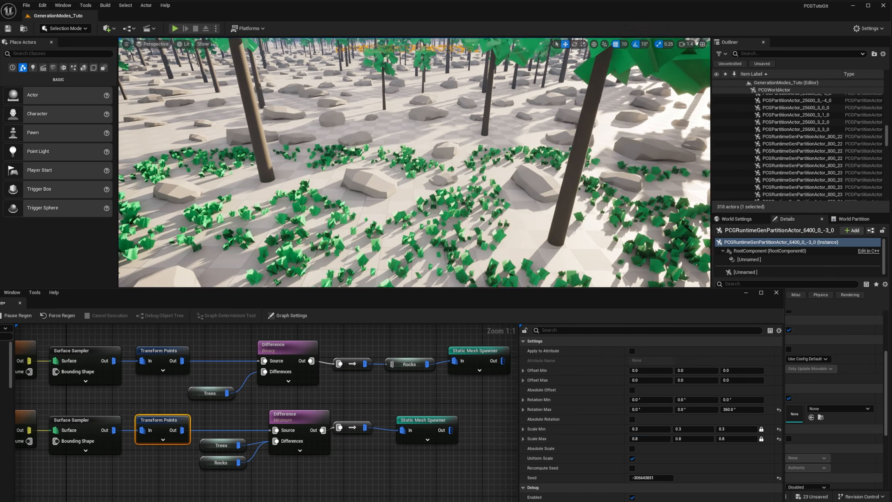
Play the level from a spot among the seedlings, run the character forward through the forest, and end the play session
key(w)
mouse_move(463, 201)
right_down()
mouse_move(457, 162)
mouse_move(463, 201)
right_up()
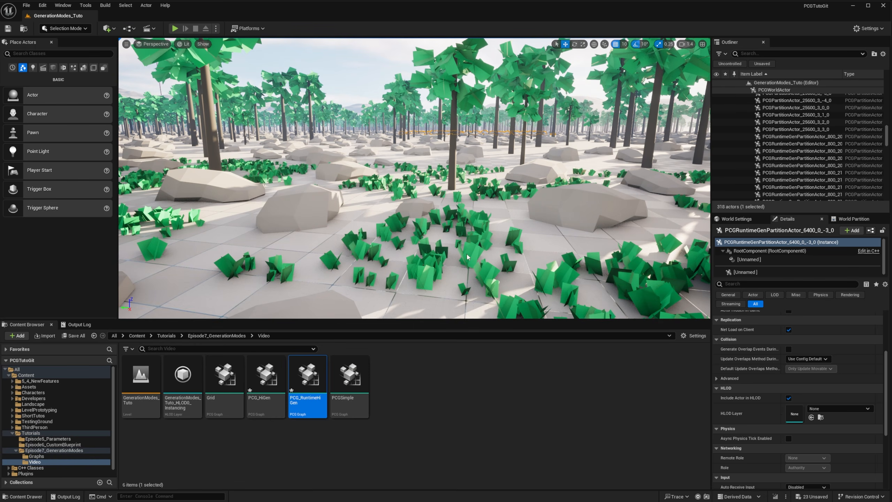
right_click(468, 257)
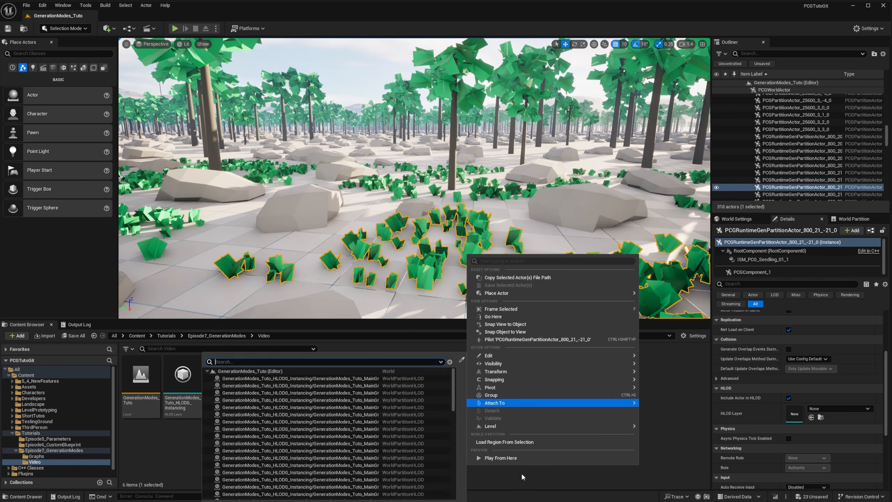
click(526, 458)
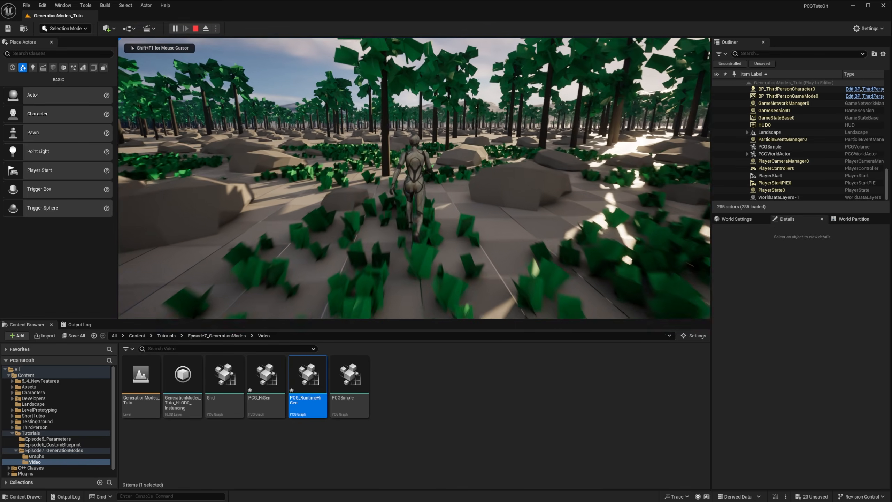
key(w)
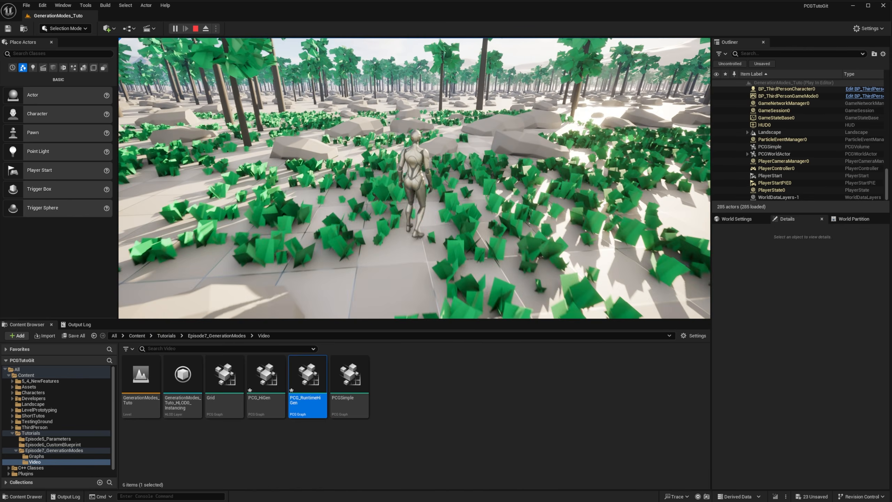
key(Escape)
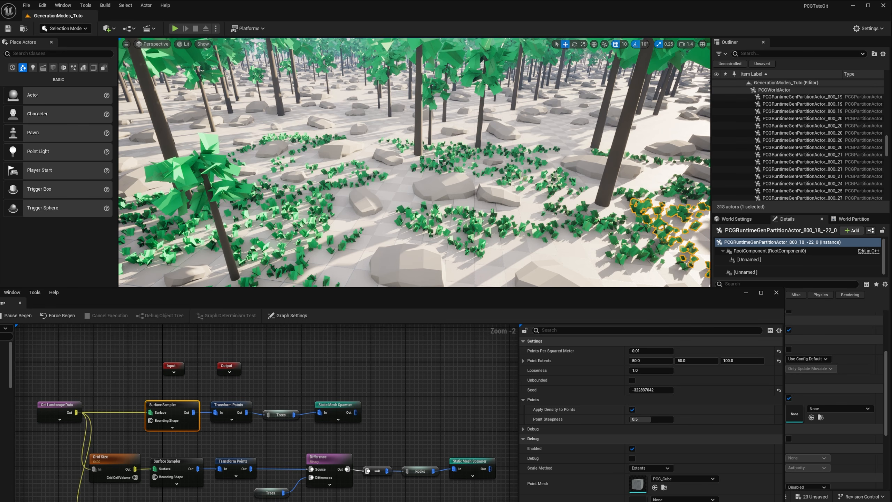
Move the graph window so the whole graph shows and search the Plugins list for PCG plugins, closing it when done
drag(204, 297, 275, 239)
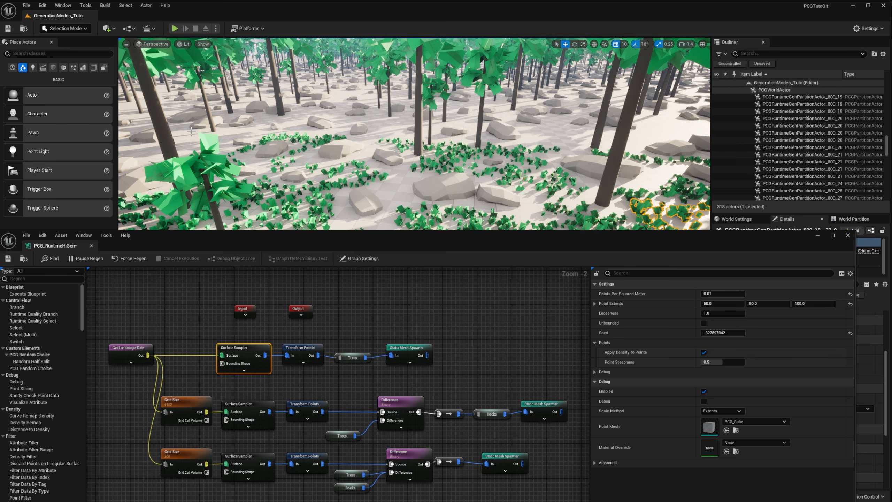
click(43, 6)
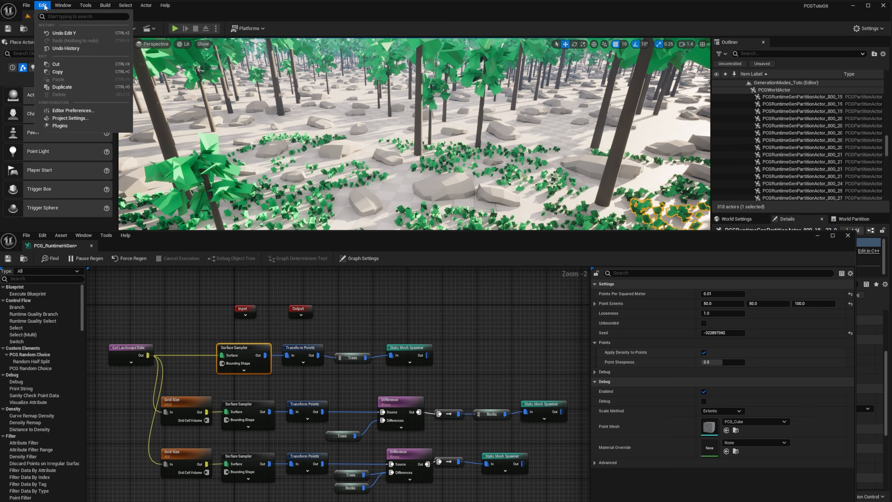
click(57, 126)
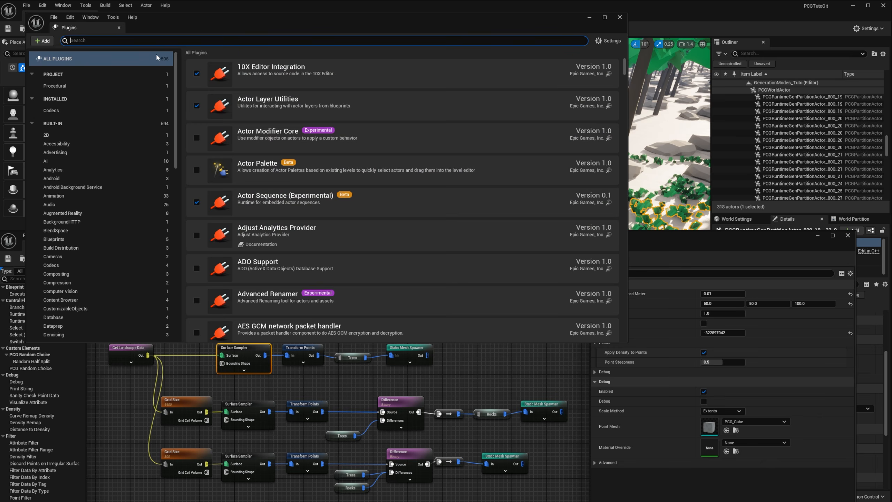
text(PCG)
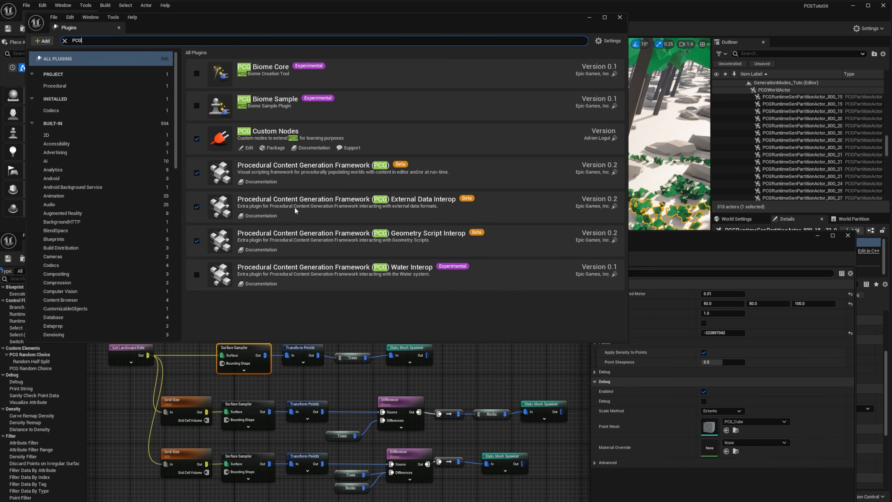
click(620, 18)
Move the Get Landscape Data node away from the samplers and set the graph's HiGen Default Grid Size to Unbounded
right_drag(163, 333, 234, 319)
drag(194, 336, 175, 349)
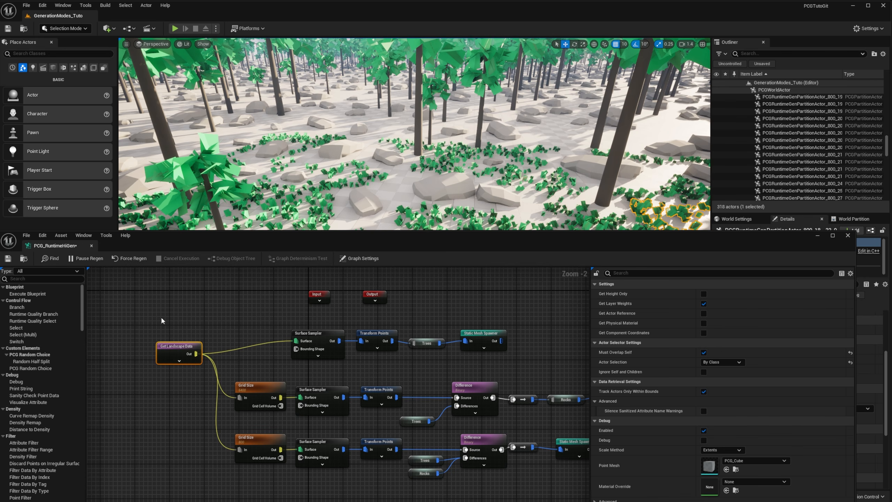
click(359, 258)
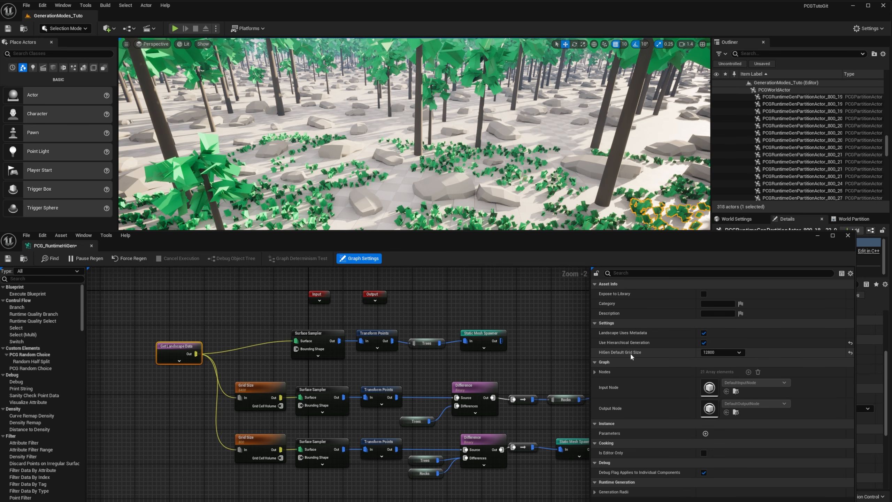
click(701, 352)
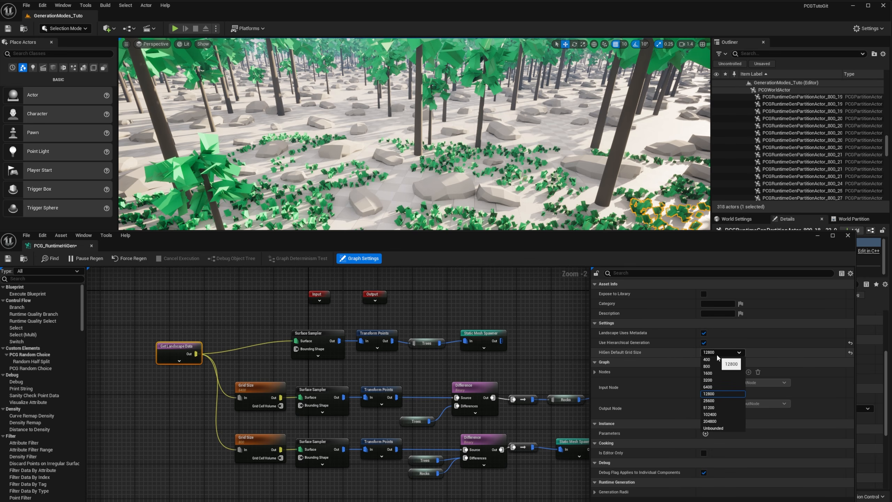
click(714, 426)
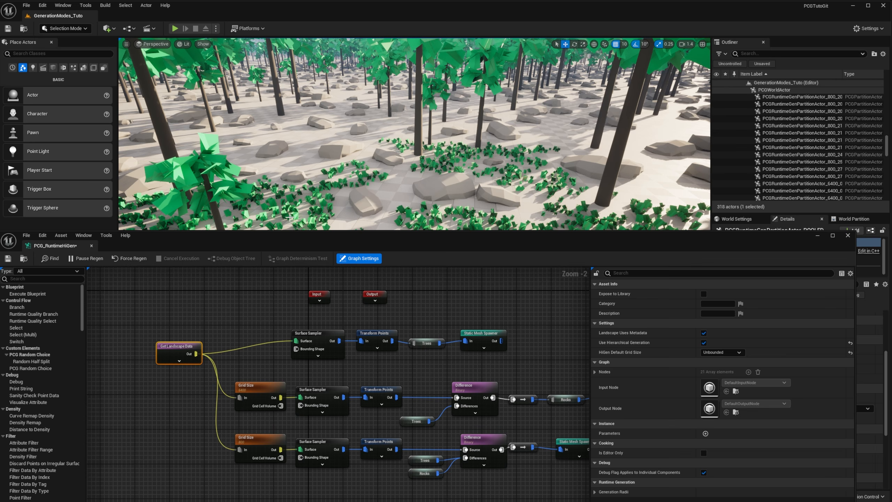
Duplicate the 6400 Grid Size node above the tree branch and set the copy's HiGen Grid Size to 12800
click(272, 385)
key(ctrl+d)
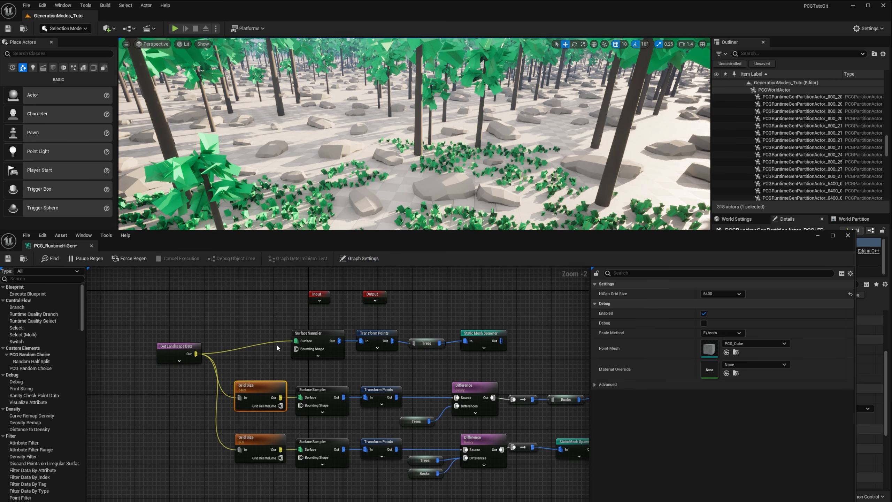
click(738, 294)
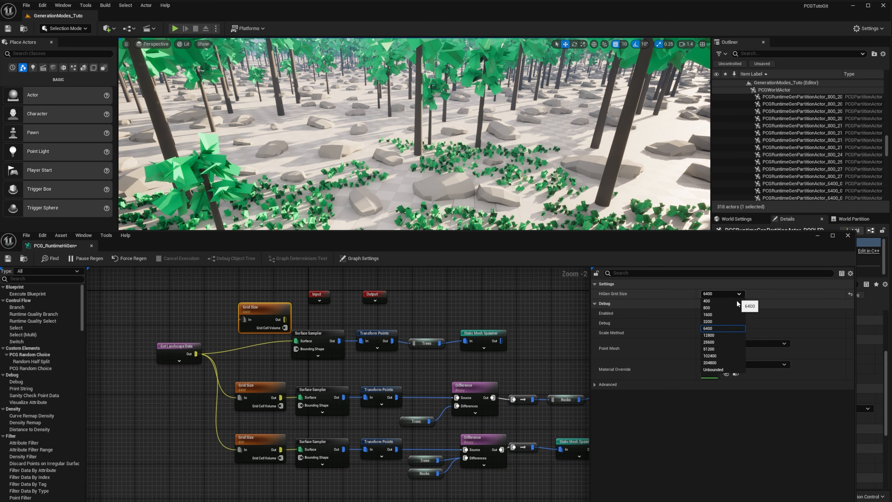
click(720, 335)
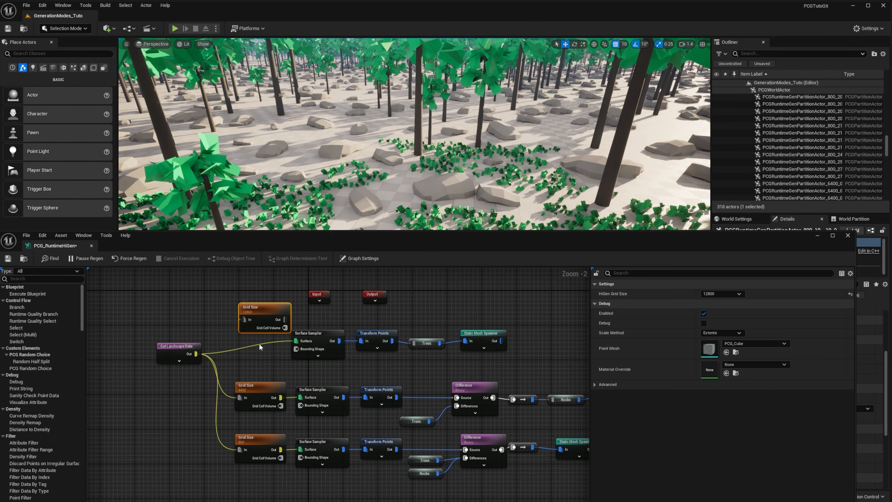
Insert the 12800 Grid Size node between Get Landscape Data and the tree branch's Surface Sampler, and check the generation in the level
alt+click(231, 350)
drag(192, 347, 184, 356)
drag(187, 362, 296, 341)
drag(270, 310, 256, 335)
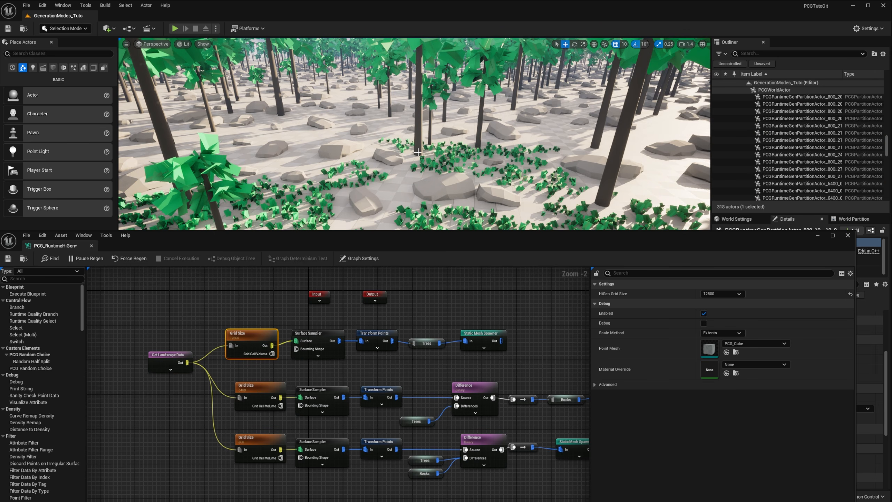
key(s)
right_drag(418, 152, 418, 153)
key(w)
scroll(418, 153, up, 2)
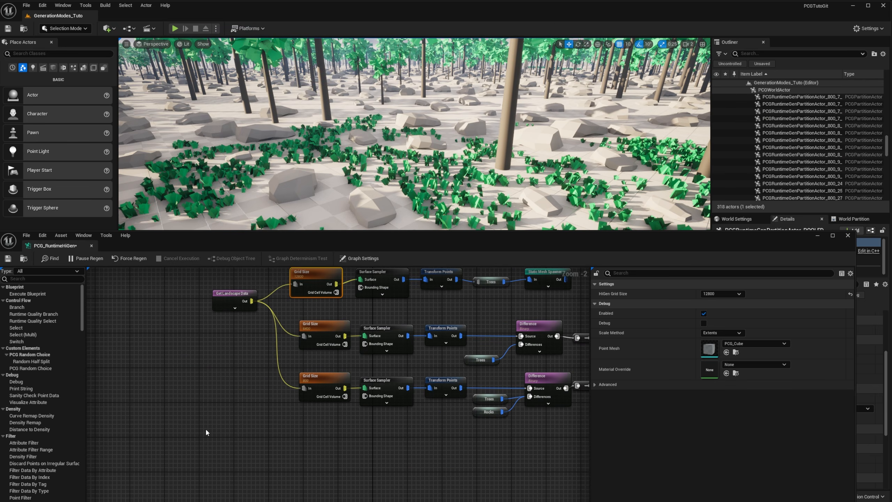
Add a Mesh Sampler node in the empty area below the seedling branch's Grid Size node
right_click(207, 432)
text(Mesh)
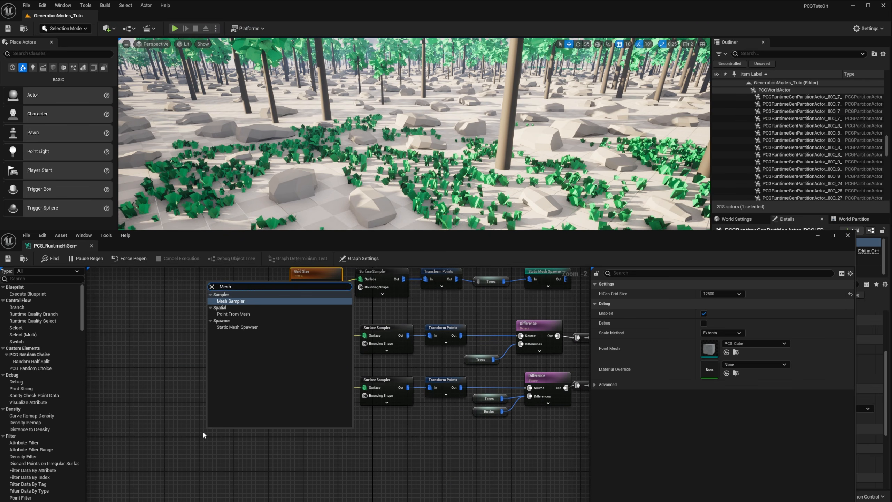
key(Return)
drag(226, 433, 228, 441)
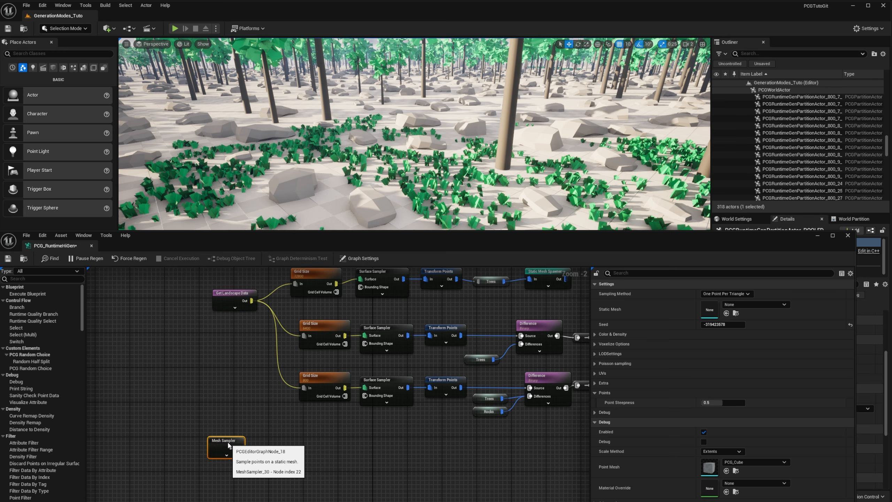
Set the Mesh Sampler's Sampling Method to Poisson Sampling and its Static Mesh to PCG_Boulder_02
drag(406, 242, 411, 145)
click(731, 198)
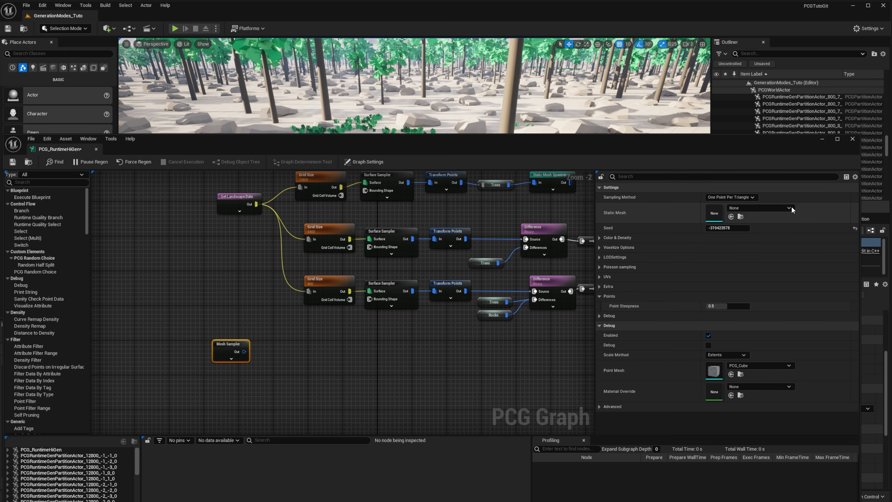
click(724, 218)
click(759, 207)
text(Bould)
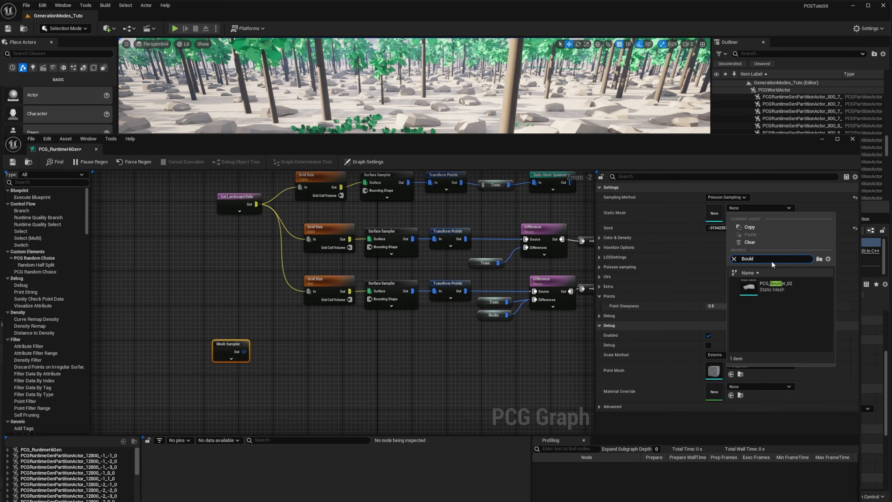
click(793, 283)
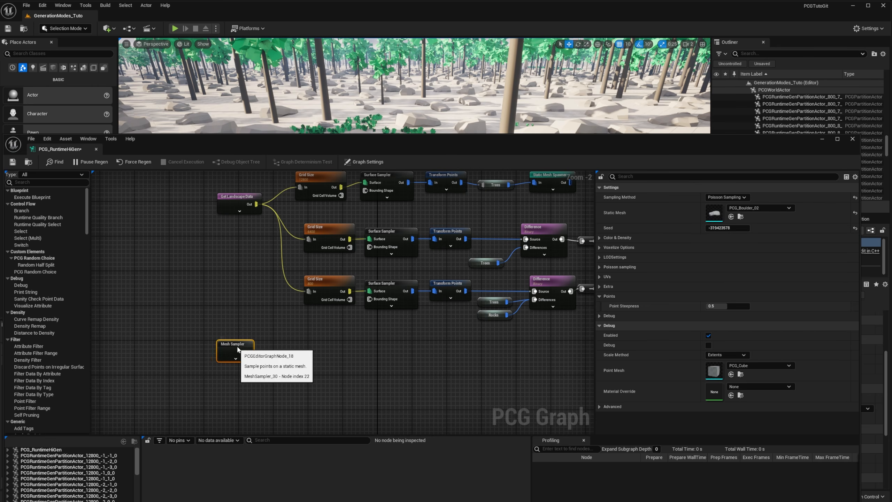
drag(234, 350, 231, 337)
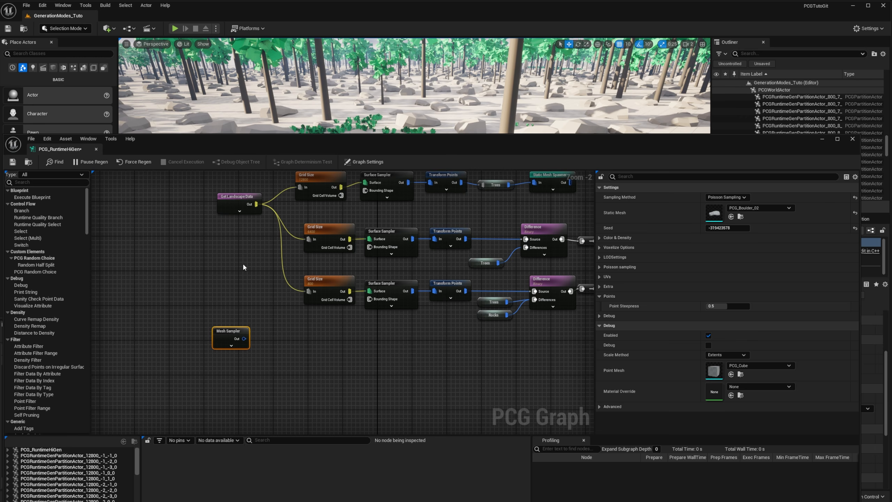
Add a Copy Points node beside the Mesh Sampler and feed the sampler's output into its Source
right_drag(363, 367, 361, 359)
right_click(293, 351)
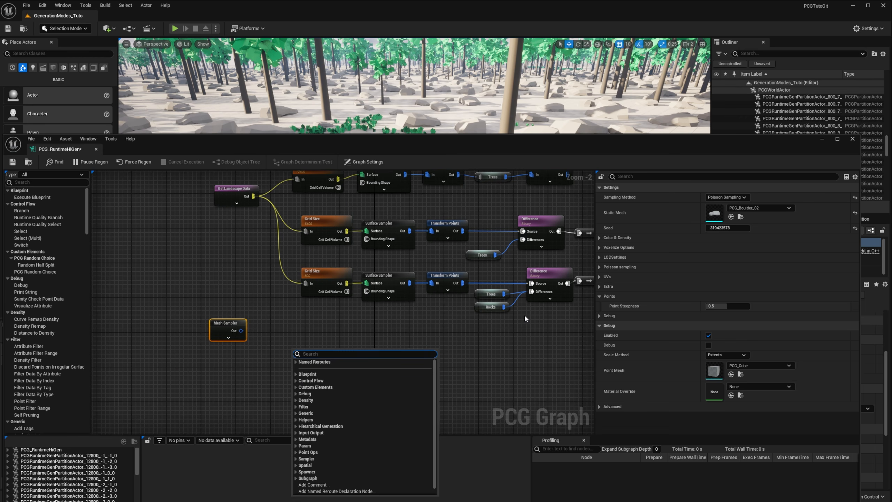
text(Copy)
key(Down)
key(Return)
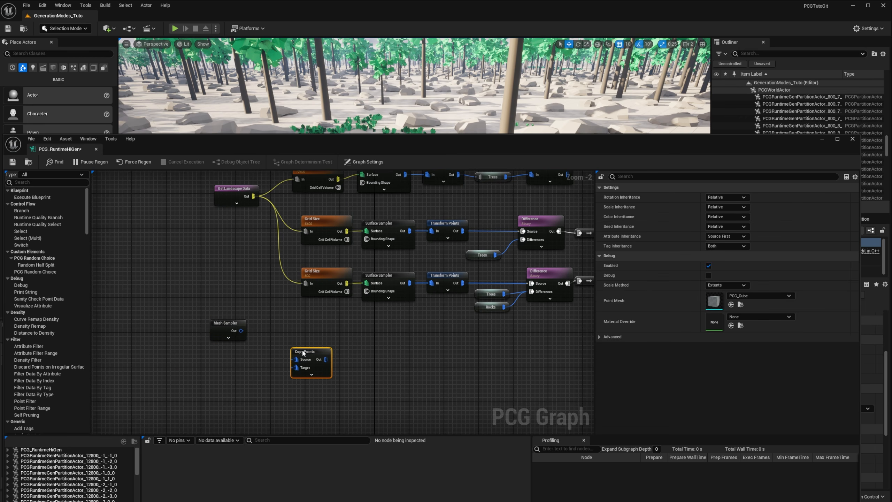
drag(303, 352, 291, 323)
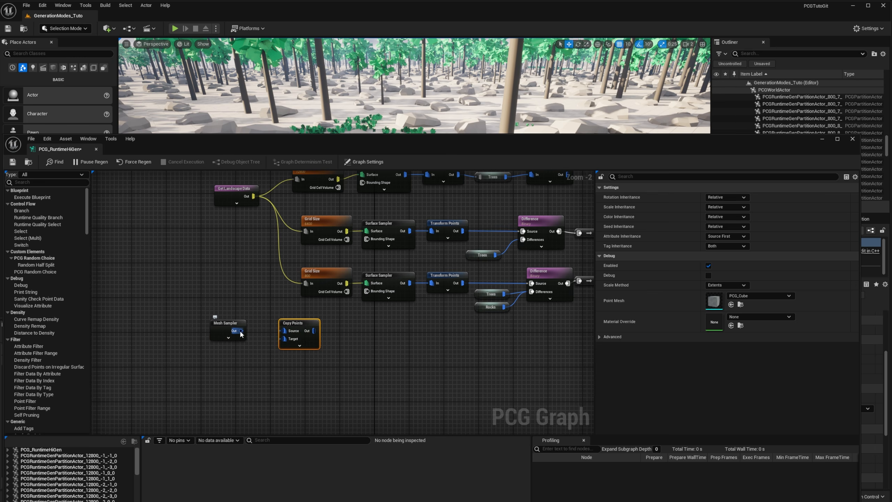
Add a Rocks named reroute below the Mesh Sampler and connect it to the Copy Points Target
right_click(264, 354)
text(Rocks)
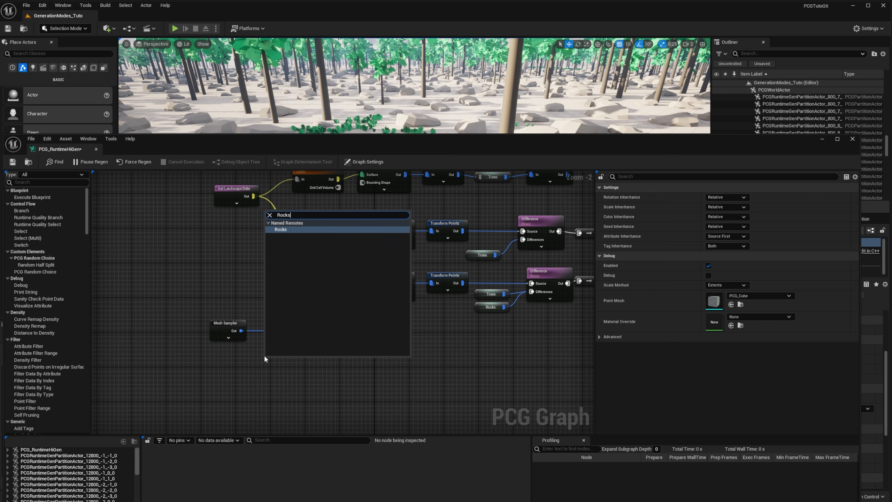
key(Return)
drag(278, 363, 240, 360)
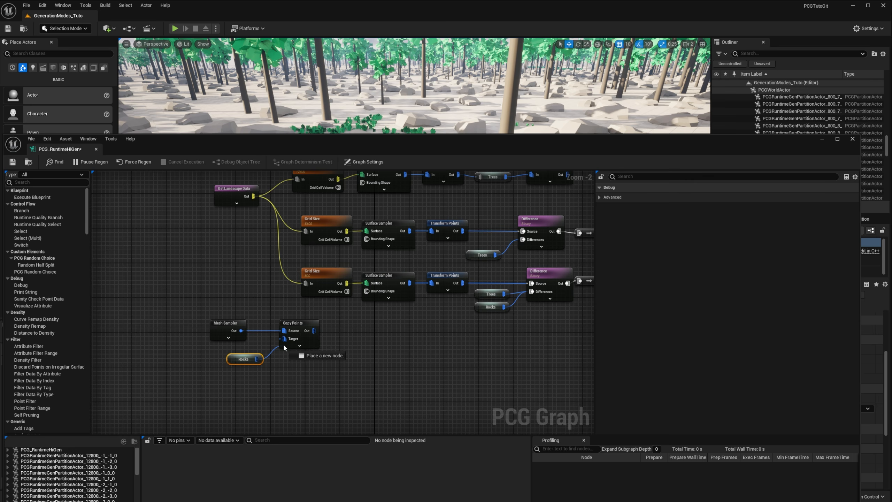
drag(283, 338, 257, 360)
Add a Debug node to the Copy Points output and lower the graph window to uncover the level viewport
drag(314, 330, 336, 329)
text(Debug)
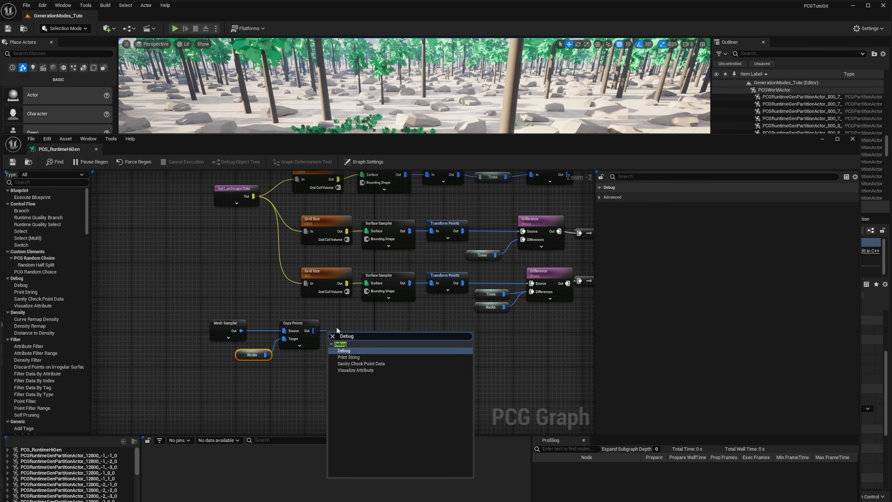
key(Return)
drag(462, 139, 463, 192)
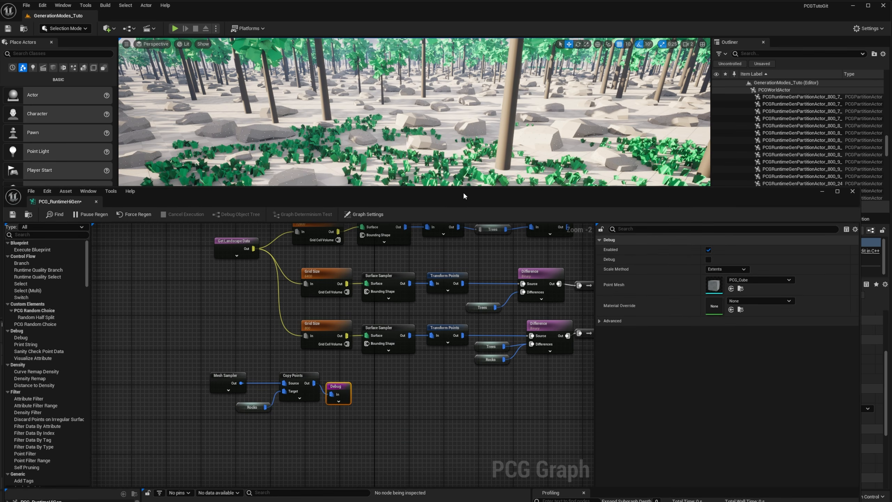
Examine the debug points sampled on the boulders up close in the level viewport
key(w)
right_drag(399, 112, 394, 132)
scroll(399, 112, down, 2)
key(s)
key(w)
scroll(399, 113, down, 3)
key(s)
scroll(348, 56, down, 1)
mouse_move(347, 56)
right_down()
mouse_move(345, 46)
mouse_move(346, 65)
mouse_move(348, 56)
right_up()
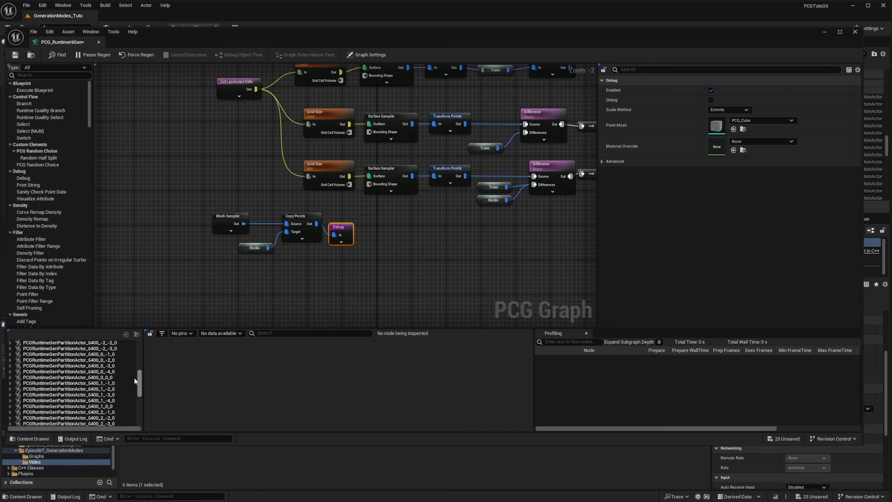
Inspect the graph for PCGRuntimeGenPartitionActor_6400_0_0_0 and check the grid sizes of the Mesh Sampler and Rocks nodes, aligning the Debug node with Copy Points
click(99, 377)
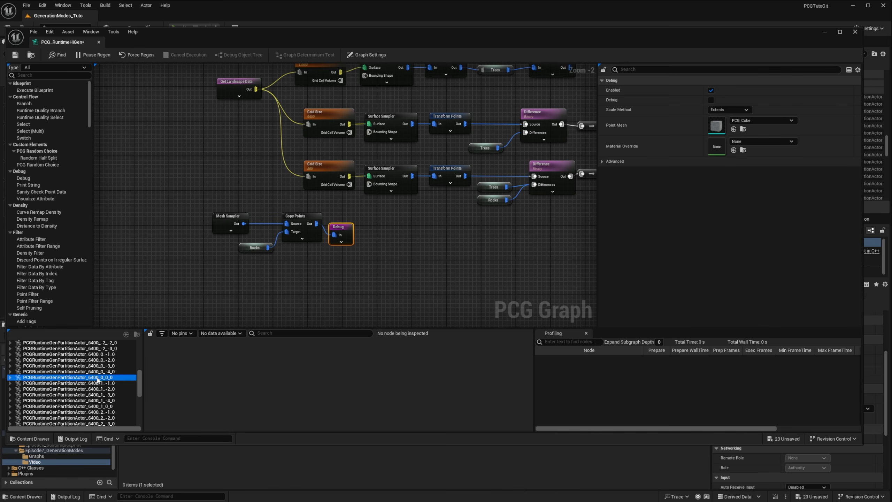
double_click(94, 378)
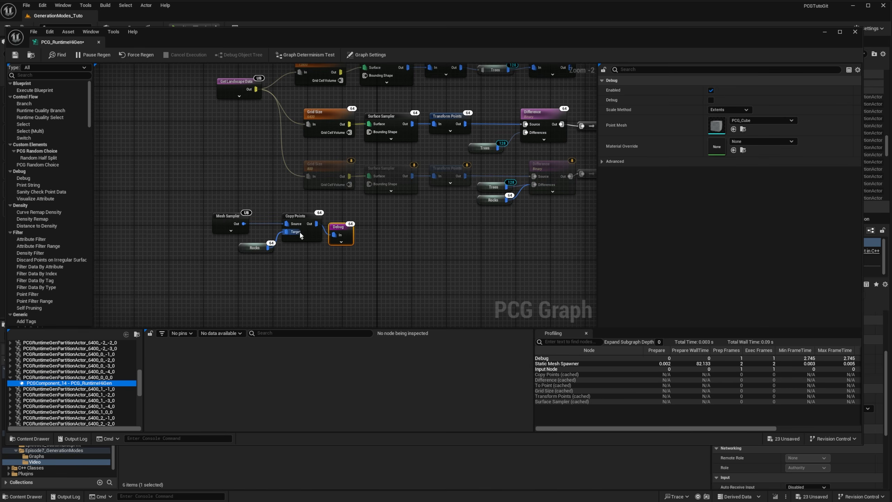
drag(338, 227, 336, 215)
click(232, 220)
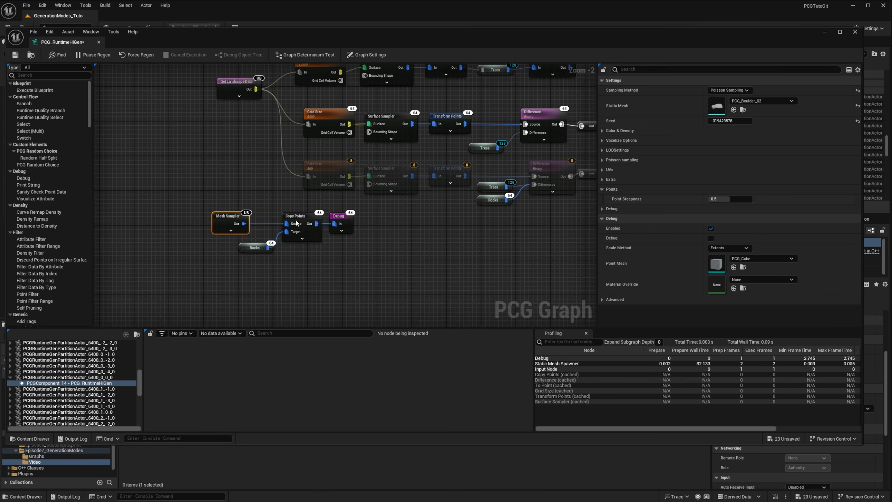
click(240, 248)
Set the Mesh Sampler's Poisson Sampling Radius to 5 with the boulders in view
drag(506, 40, 510, 264)
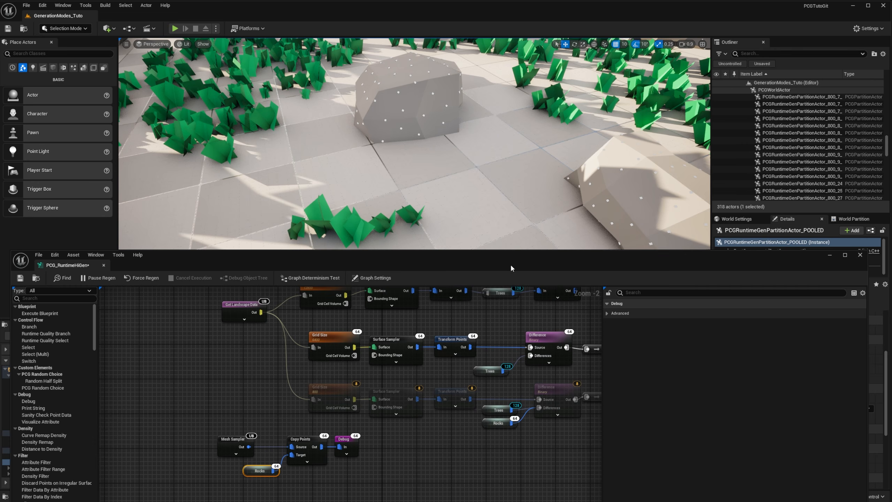
click(225, 452)
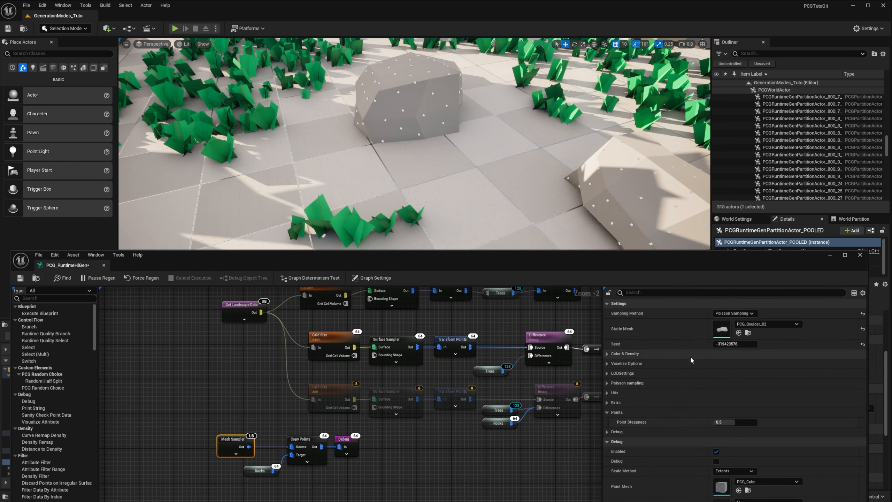
click(607, 383)
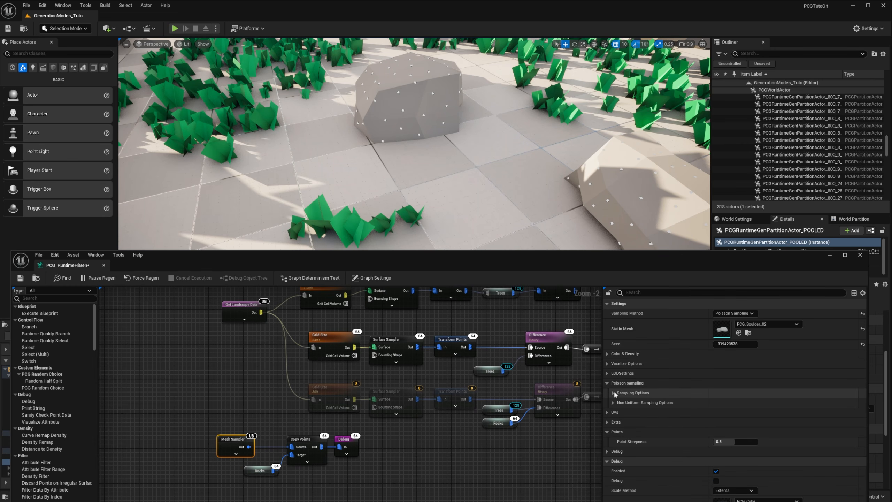
click(613, 392)
click(752, 403)
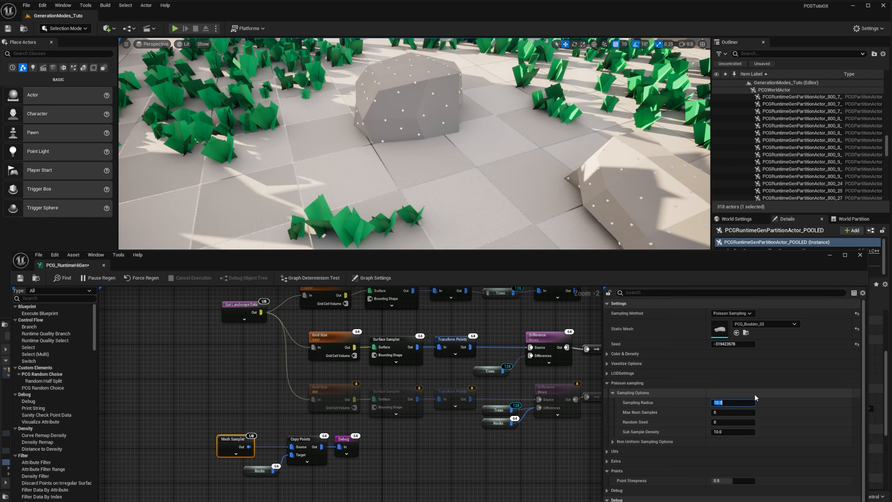
text(5)
key(Return)
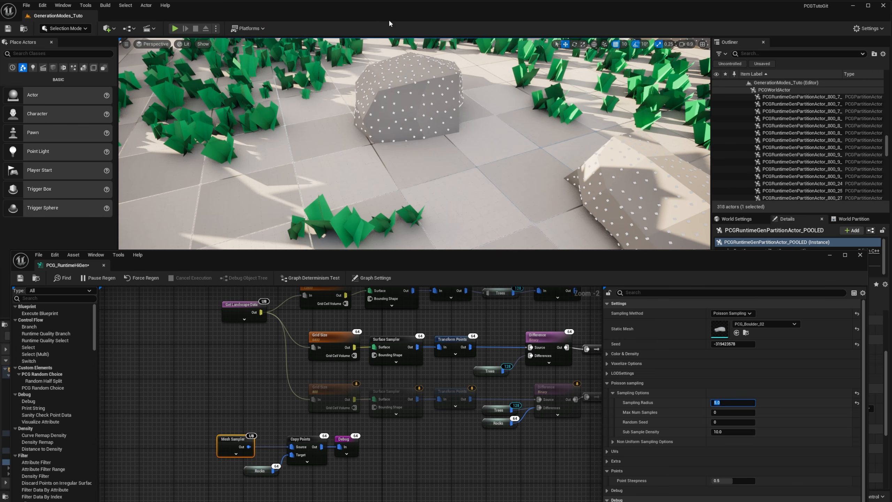
Move the Debug node aside and insert a Normal To Density node between Copy Points and Debug
right_drag(407, 448, 405, 383)
click(362, 379)
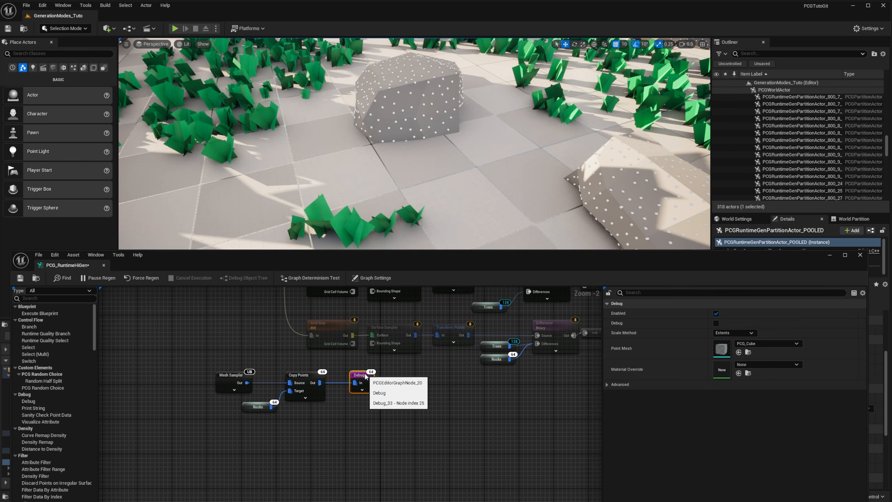
drag(362, 379, 409, 380)
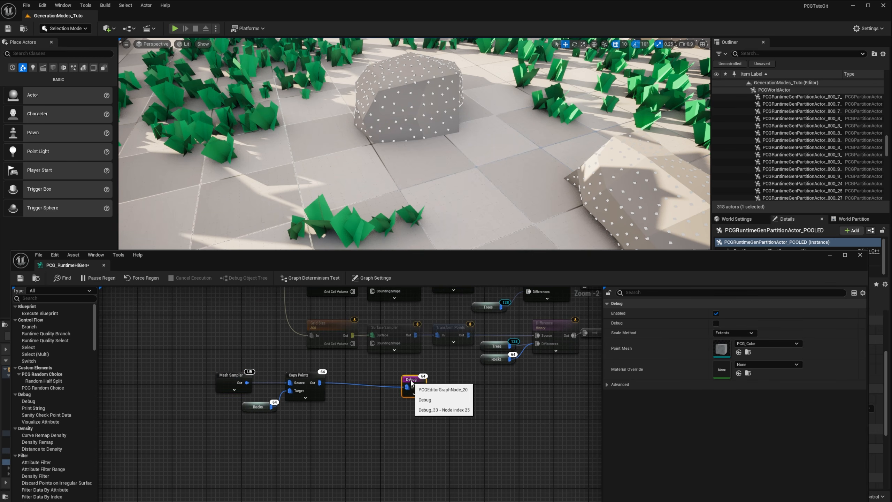
right_click(360, 400)
text(Norma)
key(Down)
key(Return)
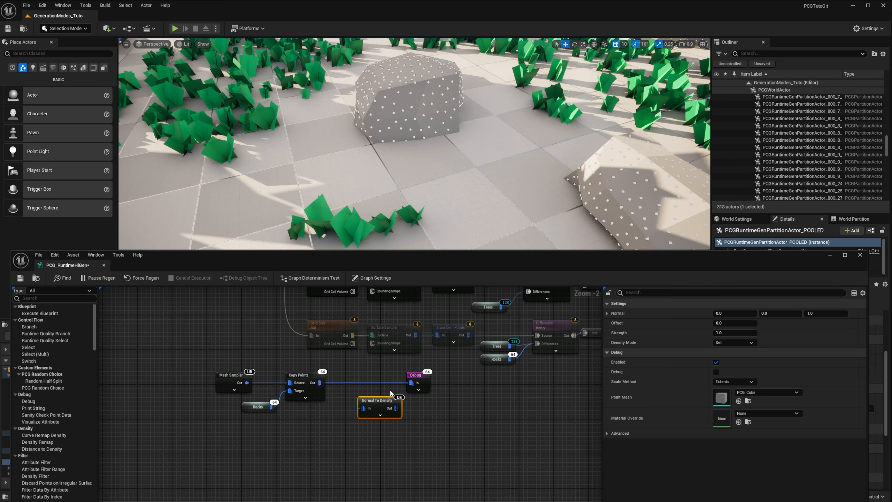
drag(321, 383, 367, 375)
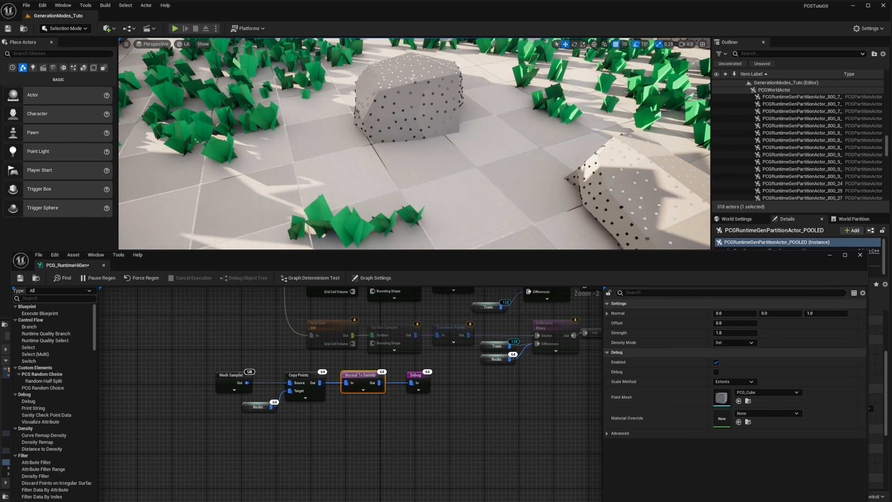
Disconnect the Debug node and add an Attribute Filter after Normal To Density
drag(422, 379, 460, 396)
alt+click(444, 378)
drag(379, 382, 402, 383)
text(Attri)
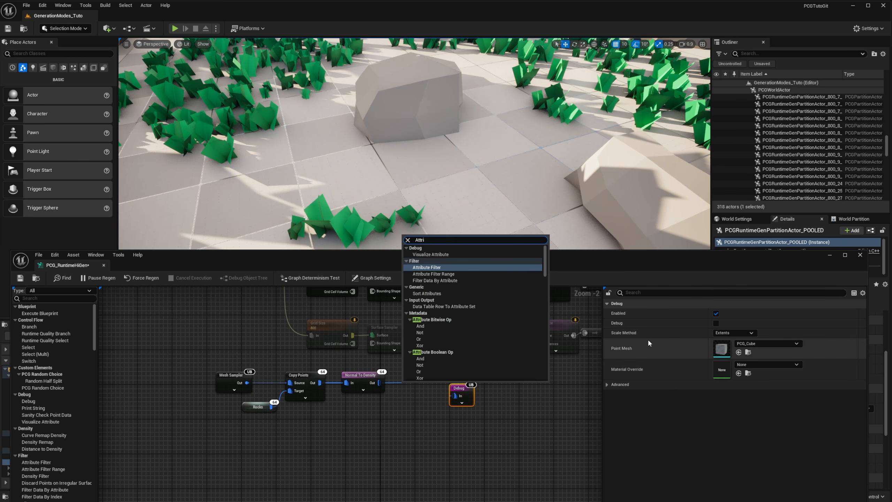
key(Return)
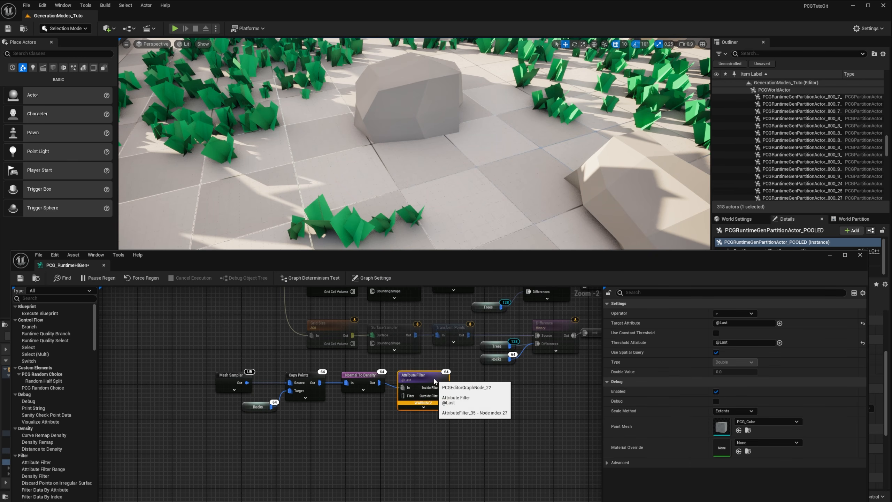
Set the Attribute Filter's Target Attribute to Density and enable Use Constant Threshold
click(780, 323)
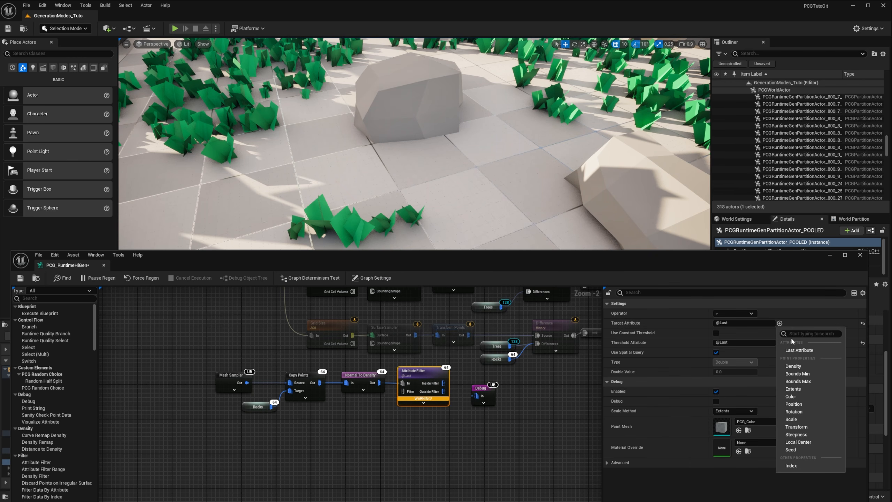
click(794, 366)
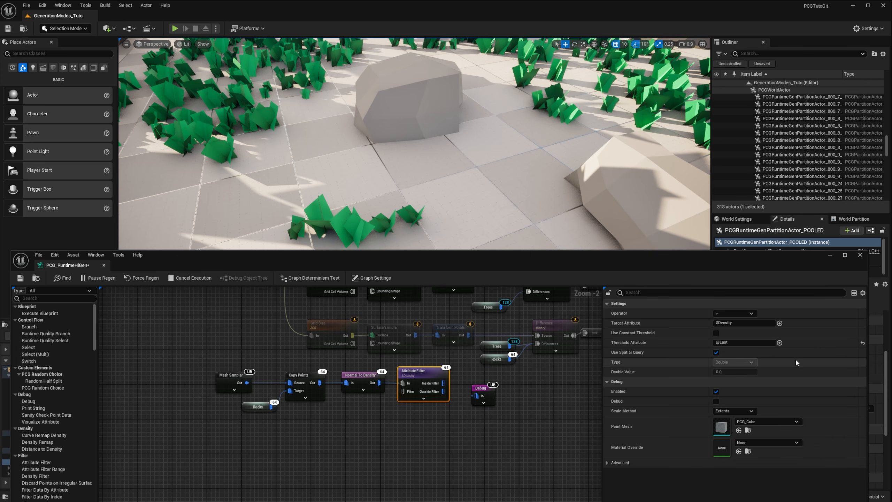
click(716, 332)
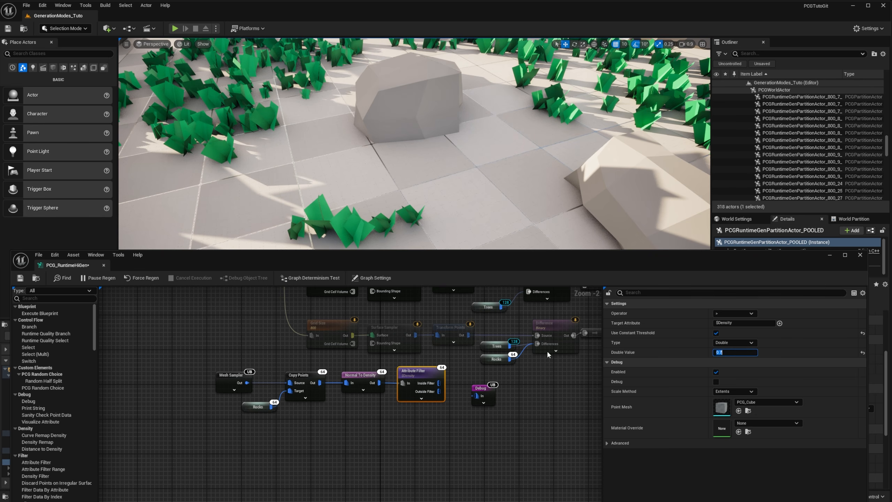
Connect the Debug node to the Attribute Filter's Inside Filter output and check the filtered points on the boulders
drag(483, 392, 469, 379)
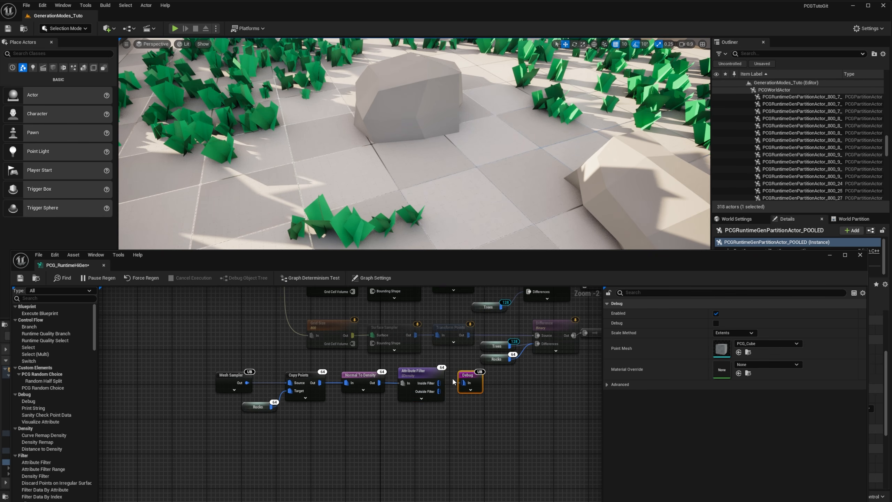
mouse_move(467, 180)
right_down()
mouse_move(435, 152)
mouse_move(482, 162)
mouse_move(482, 182)
mouse_move(471, 185)
right_up()
key(w)
key(s)
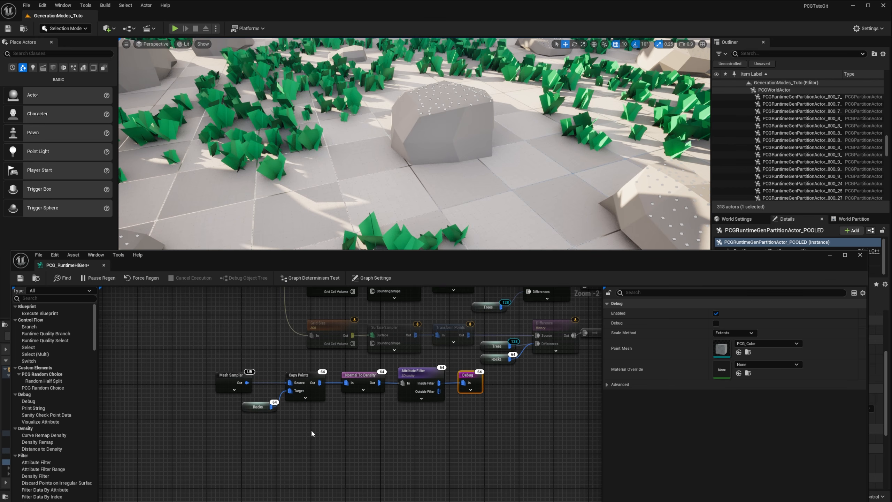
Detach Copy Points from Rocks and Normal To Density, and reposition the Mesh Sampler and Copy Points to free space around Rocks
drag(309, 428, 214, 370)
drag(300, 377, 251, 377)
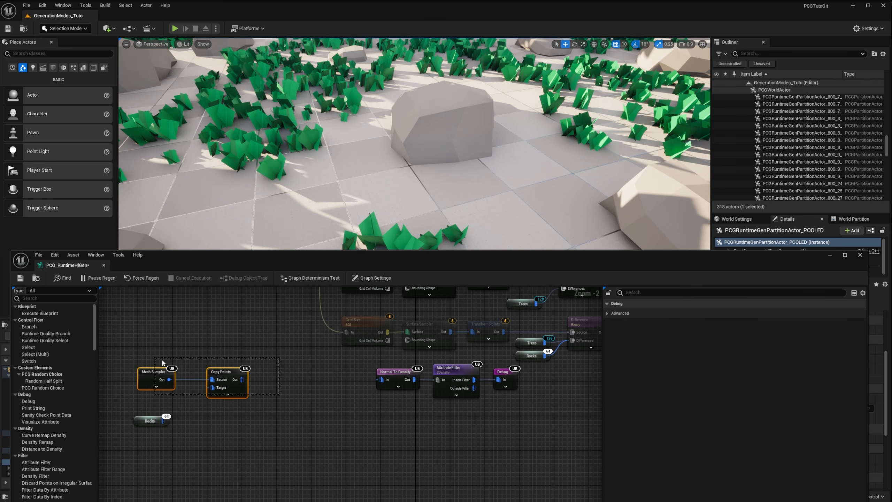
drag(162, 363, 161, 362)
drag(227, 377, 283, 368)
Move the Rocks reroute below the Mesh Sampler and feed it into the Primary Source of an Intersection node
drag(139, 422, 233, 397)
text(inte)
key(Return)
key(d)
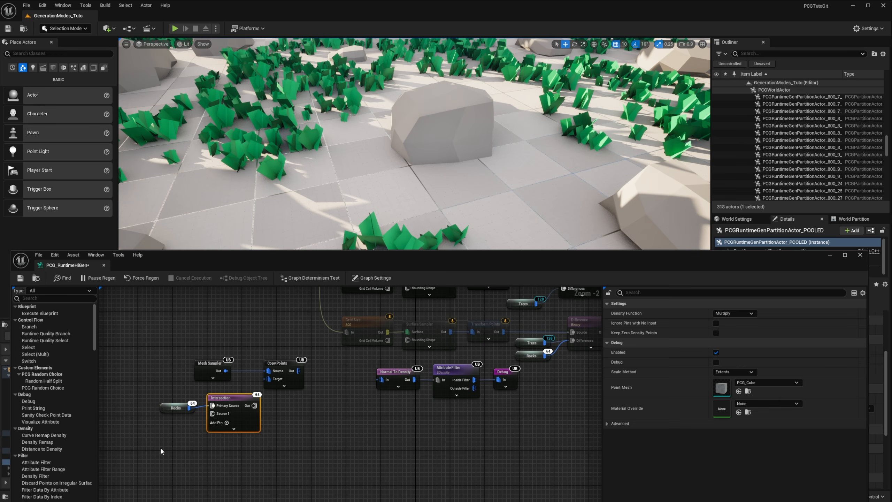
Detach the Intersection node from Rocks, and insert a Grid Size node fed by Rocks with HiGen Grid Size 800
drag(175, 408, 162, 405)
drag(226, 398, 278, 398)
alt+click(222, 405)
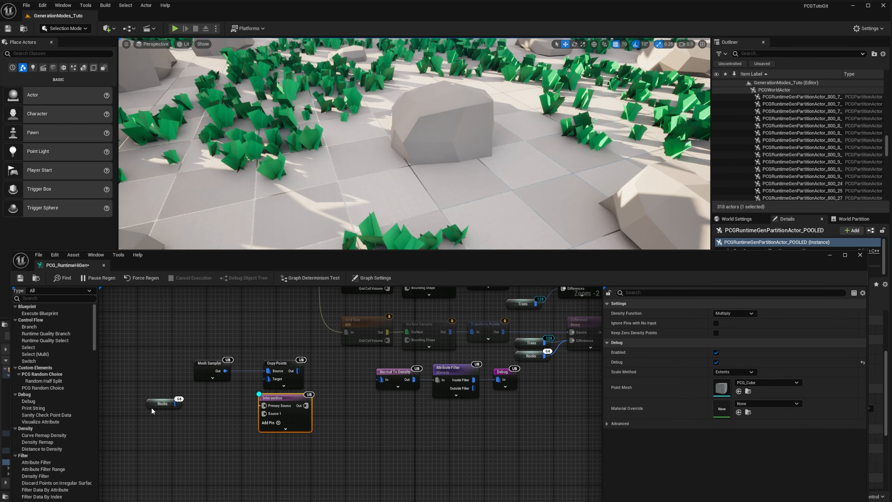
drag(168, 405, 185, 402)
text(grid)
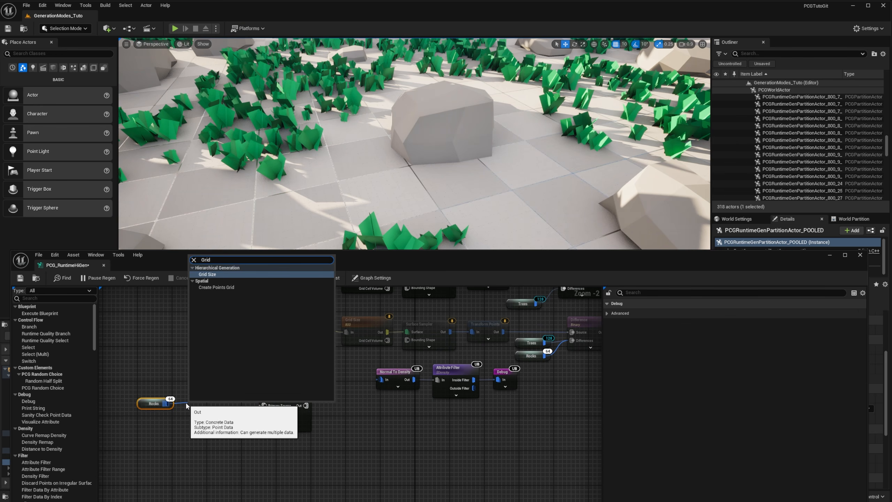
key(Return)
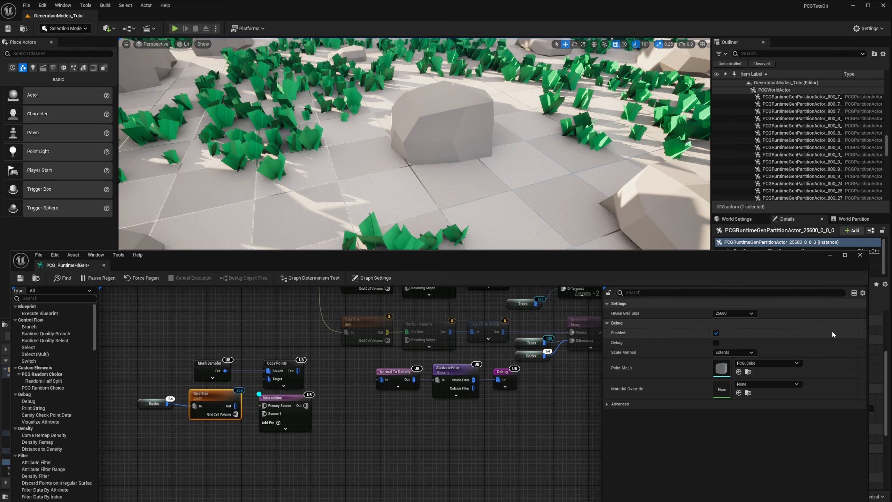
click(752, 312)
click(726, 328)
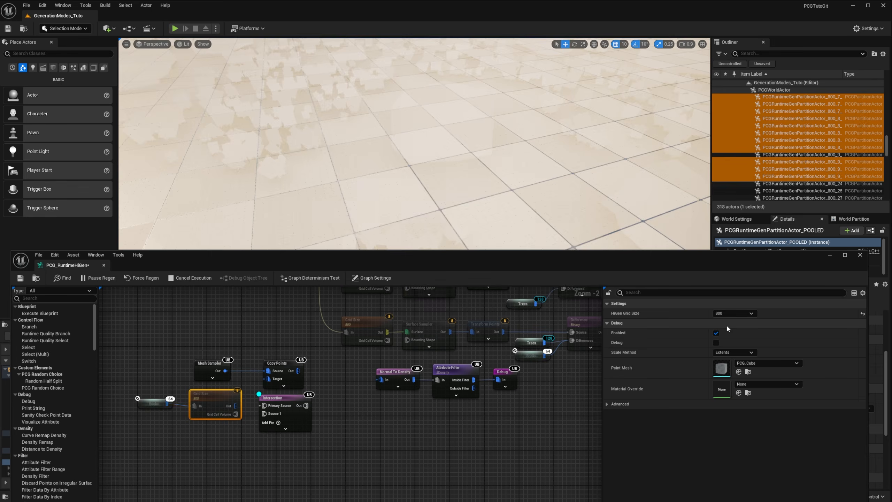
Connect the new Grid Size node's Out and Grid Cell Volume to the Intersection's Primary Source and Source 1
drag(235, 406, 266, 409)
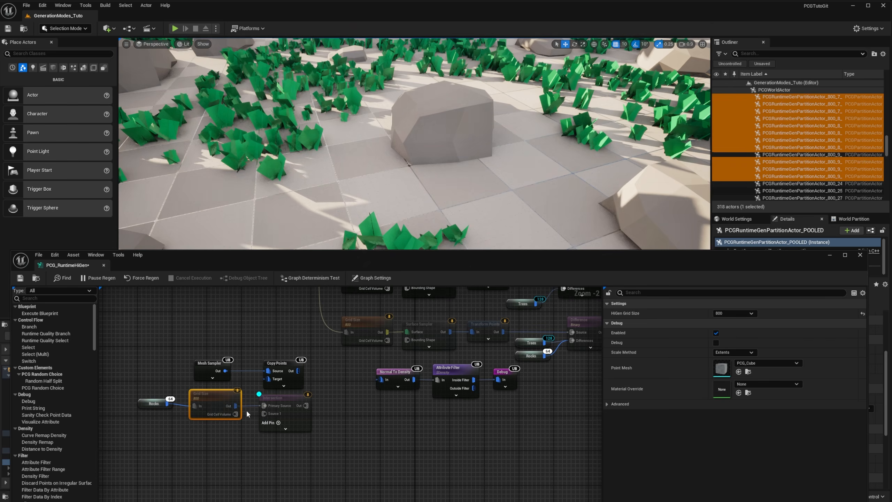
drag(323, 454, 154, 400)
drag(211, 396, 141, 401)
right_drag(304, 409, 334, 399)
Feed the Intersection's output through a To Point node into Copy Points' Target, and reconnect Copy Points to Normal To Density
drag(267, 400, 297, 369)
drag(315, 351, 336, 356)
drag(275, 376, 291, 381)
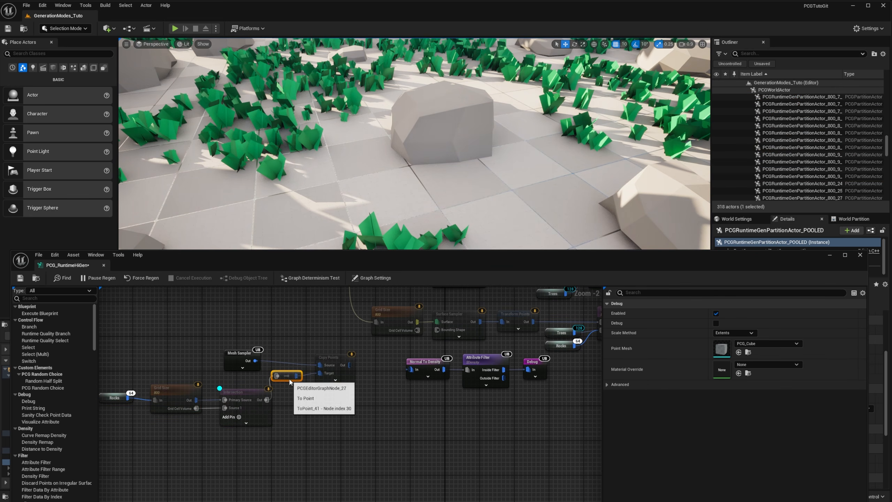
mouse_move(349, 365)
mouse_down()
mouse_move(411, 370)
mouse_move(356, 360)
mouse_up()
drag(285, 378, 302, 381)
drag(236, 355, 249, 350)
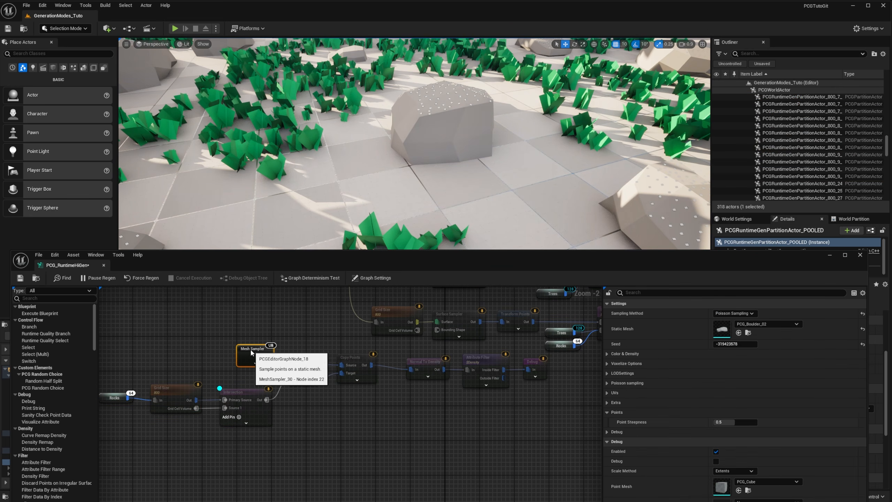
right_drag(478, 175, 475, 155)
click(447, 153)
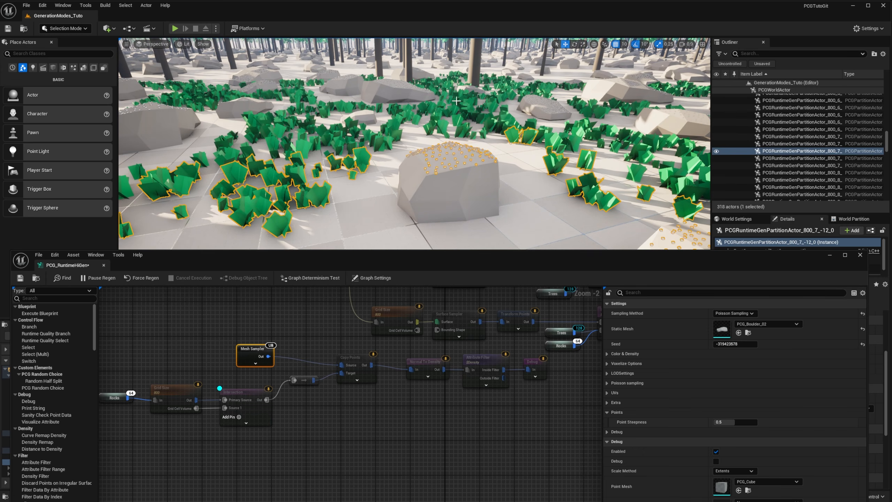
right_drag(439, 107, 347, 96)
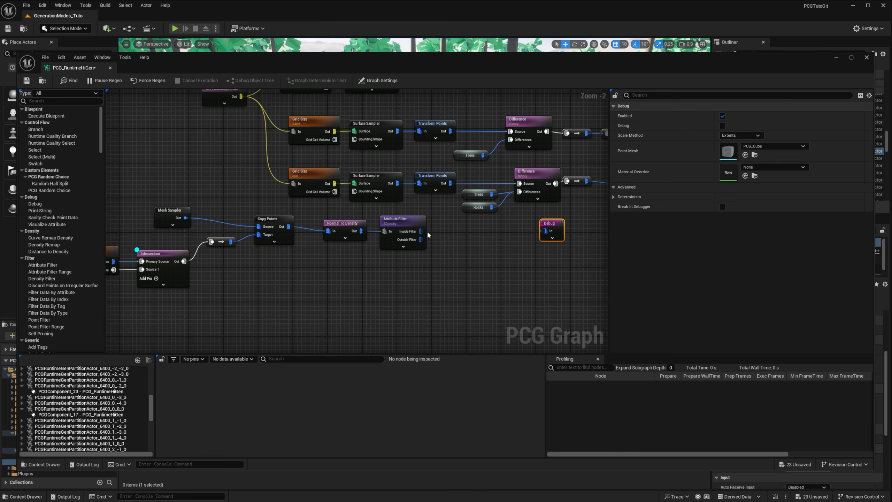
Add Transform Points to the Attribute Filter's Inside Filter output with Scale Min 0.1, Scale Max 0.2 and Rotation Max Z 360°
drag(444, 231, 445, 232)
text(Transfor)
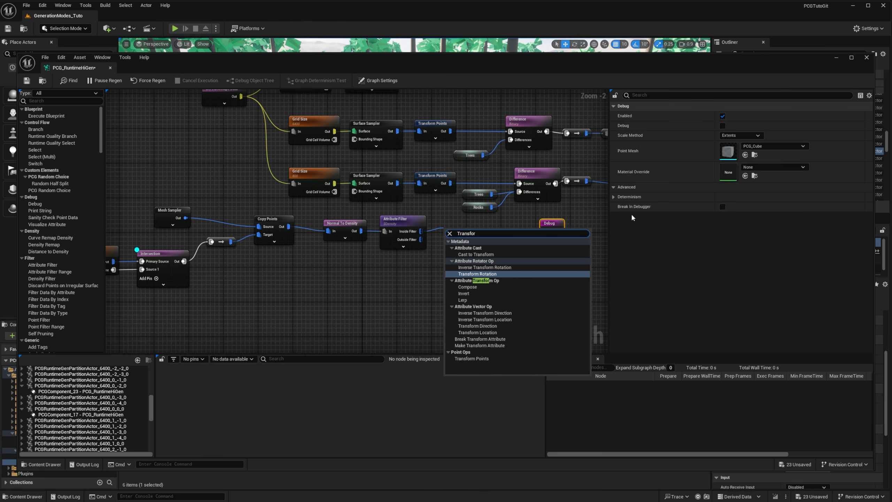
click(482, 359)
click(751, 196)
text(0)
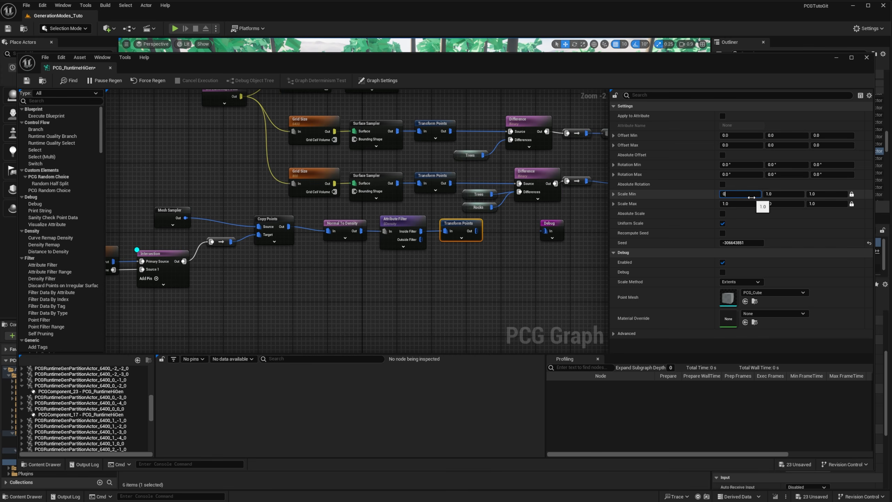
text(.1)
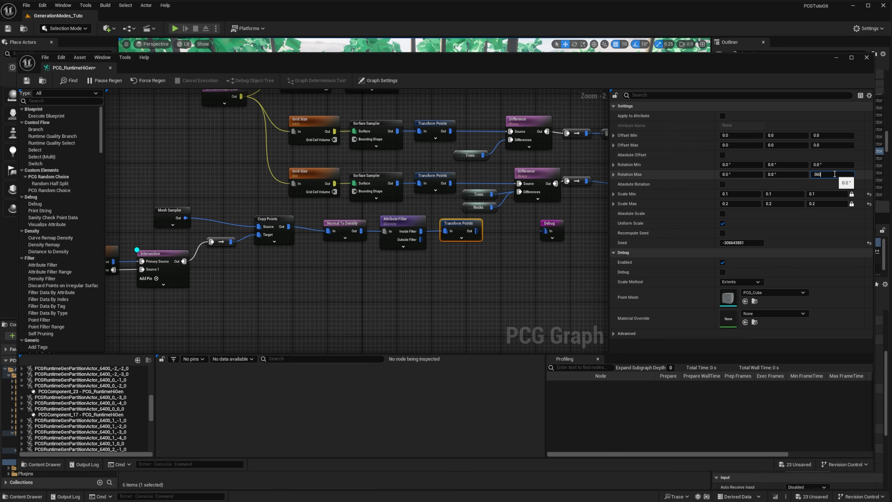
Move the Debug node aside and connect the new Transform Points output to the seedlings' Static Mesh Spawner
right_drag(505, 255, 432, 253)
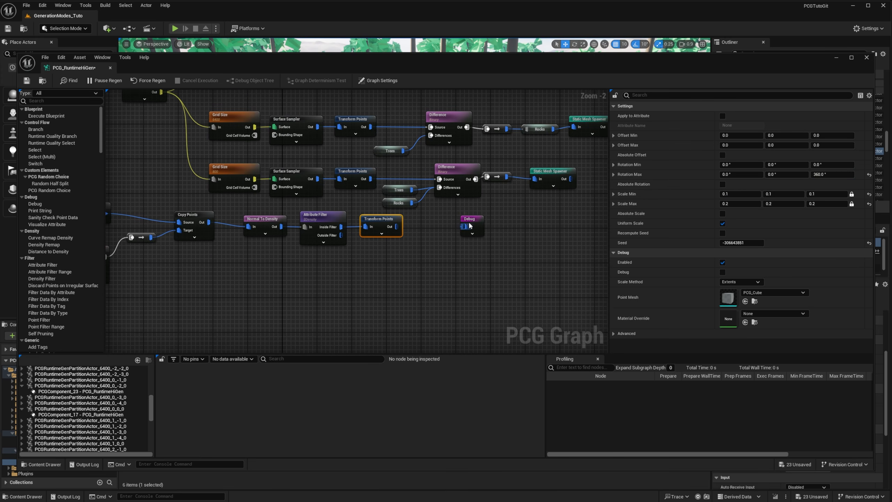
drag(470, 225, 509, 250)
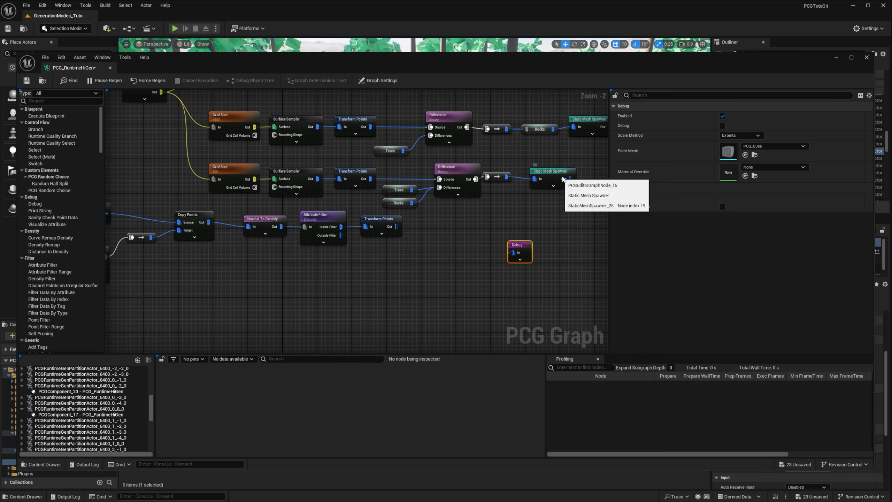
drag(553, 182, 561, 182)
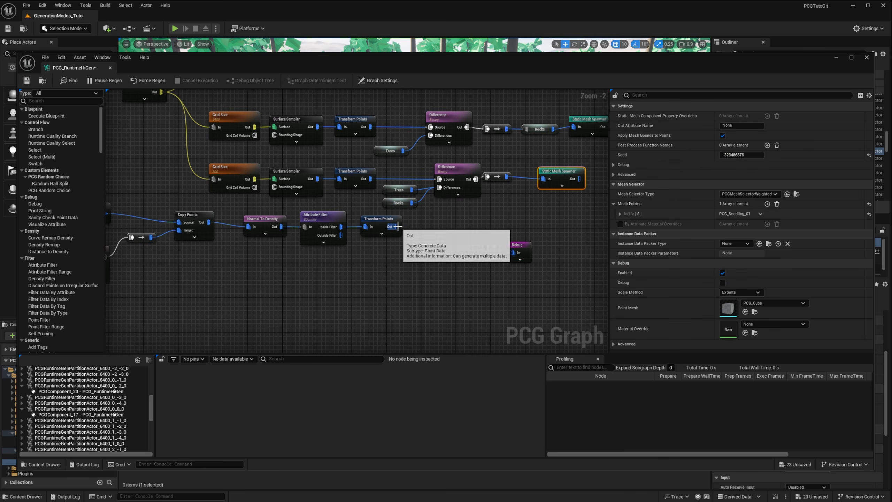
drag(397, 226, 537, 183)
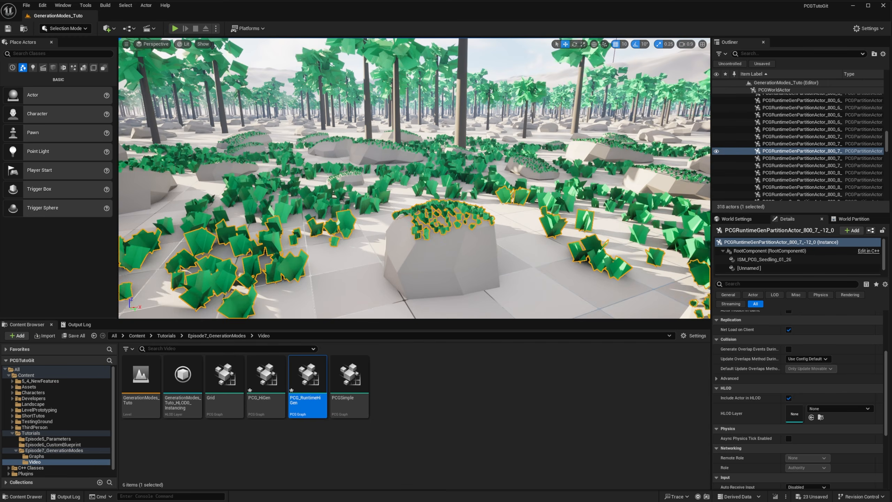
Fly through the forest to examine the seedlings generated on the boulders
key(w)
right_drag(414, 178, 446, 228)
key(a)
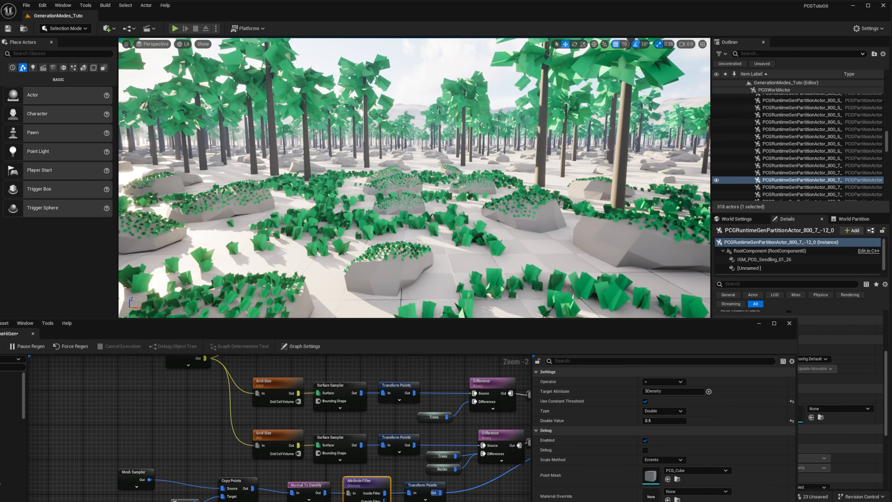
key(w)
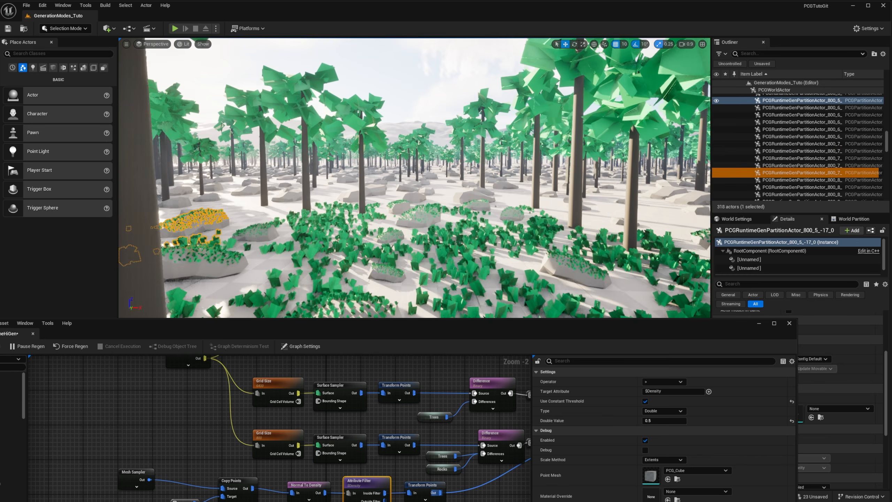
key(w)
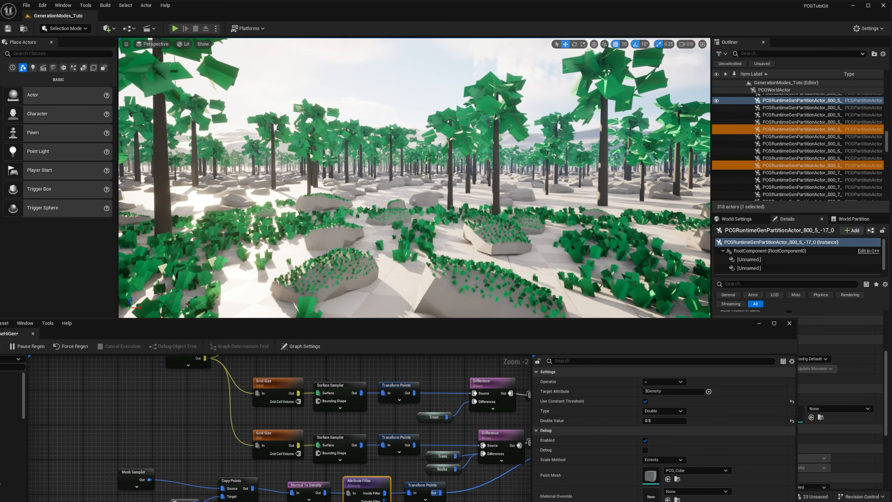
key(w)
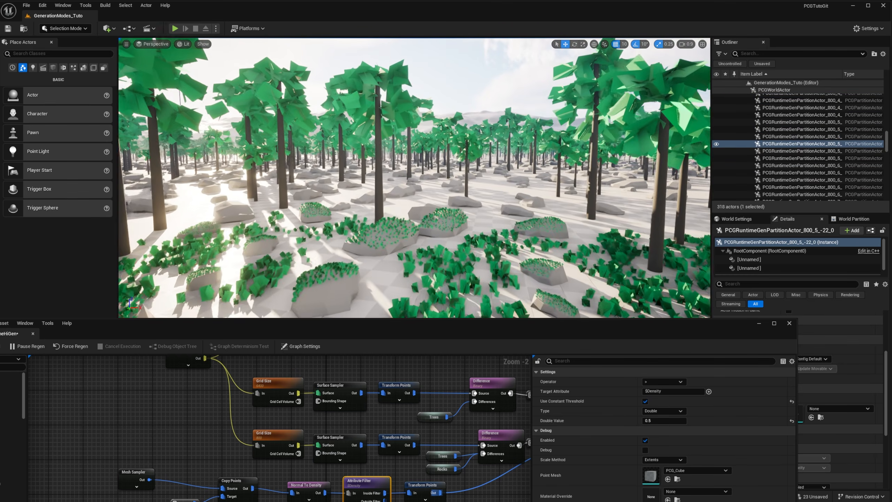
key(w)
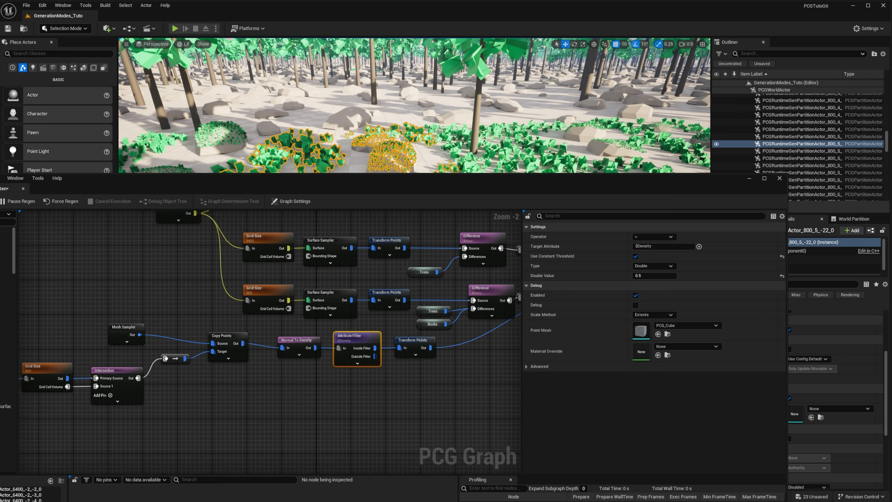
Shift the Rocks, Grid Size, Intersection, To Point, Mesh Sampler and Copy Points nodes away from Normal To Density to make room
right_drag(468, 396, 317, 389)
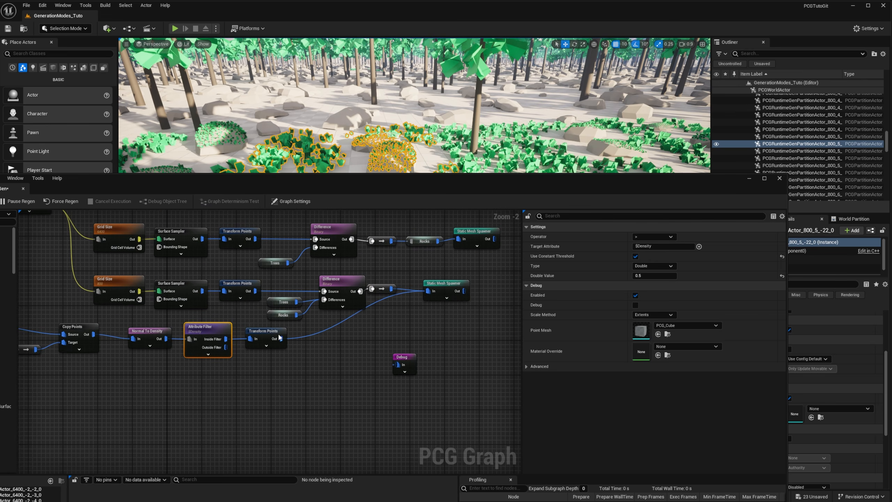
right_drag(160, 378, 271, 372)
drag(114, 360, 102, 347)
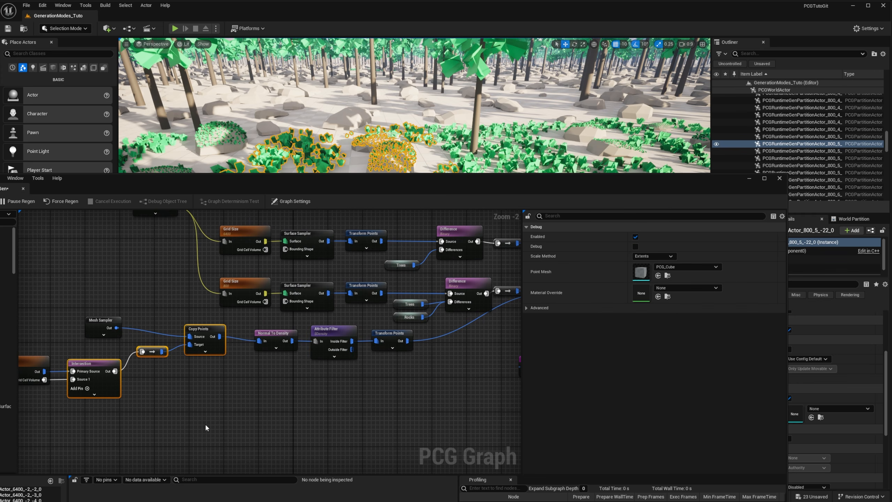
click(295, 415)
right_drag(186, 421, 316, 413)
drag(335, 398, 105, 308)
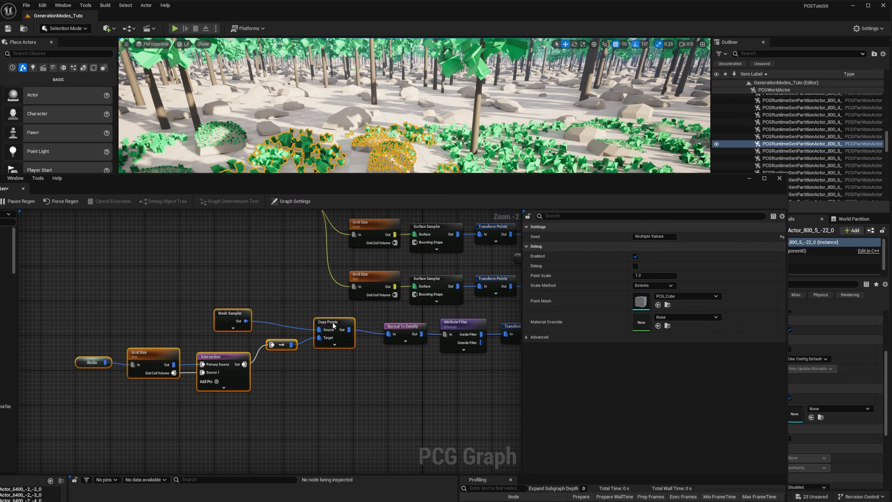
drag(332, 323, 276, 322)
Insert a Select Points node with Ratio 0.3 between Copy Points and Normal To Density
right_click(342, 362)
text(Sele)
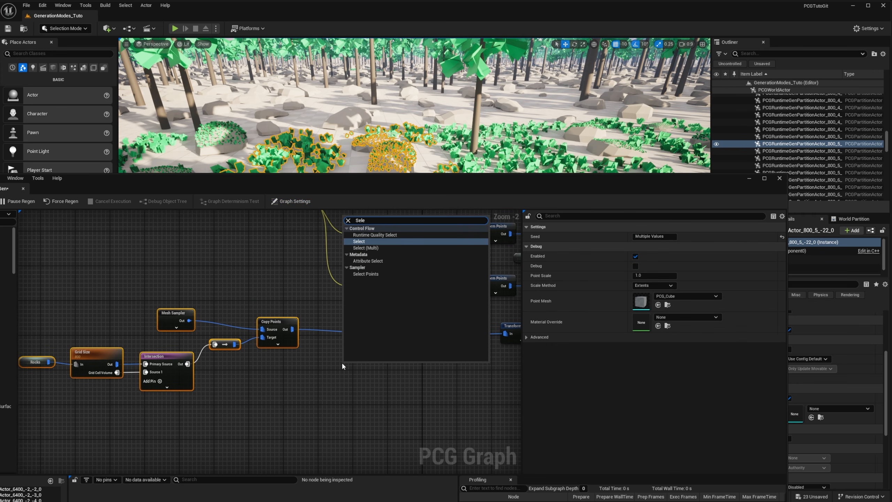
key(Down)
key(Down)
key(Down)
key(Return)
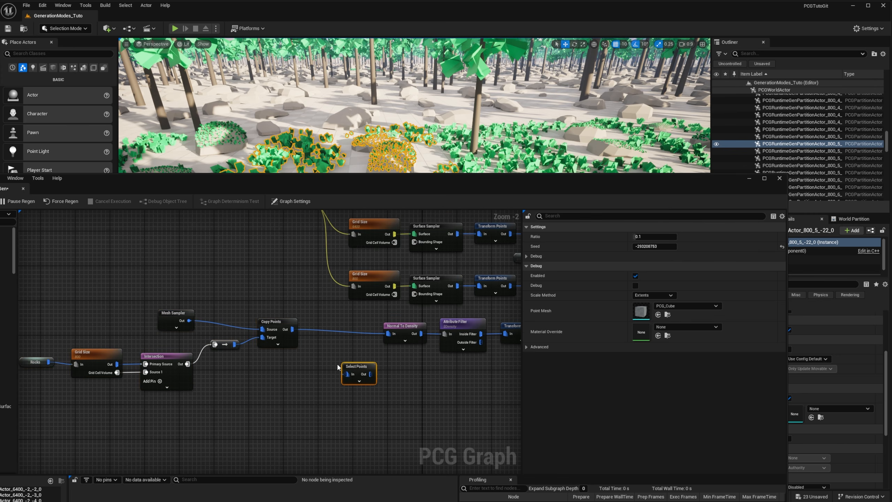
text(0.3)
key(Return)
drag(360, 370, 336, 346)
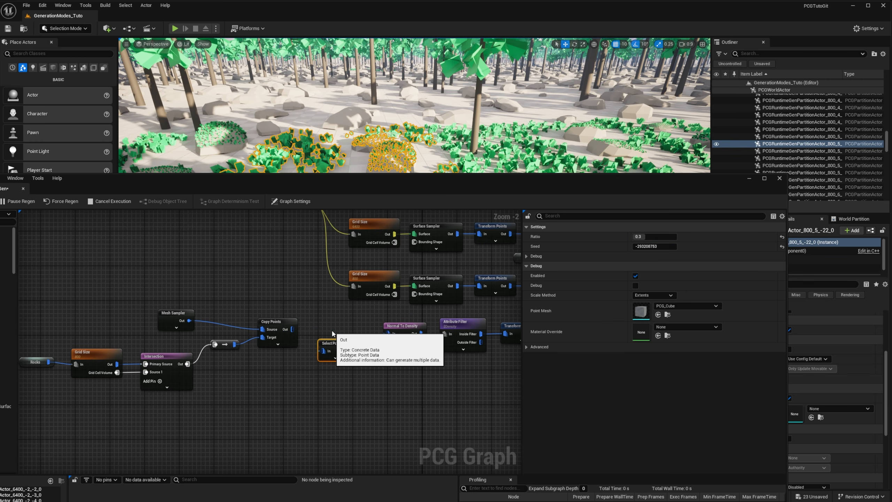
click(312, 347)
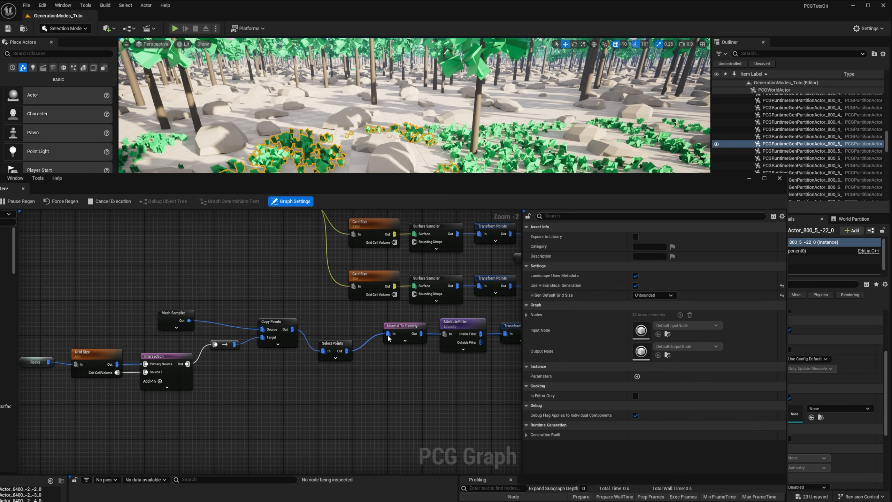
Align the Select Points node with its row and set its Ratio to 0.5
drag(341, 345, 350, 323)
drag(433, 186, 442, 283)
right_drag(439, 218, 562, 227)
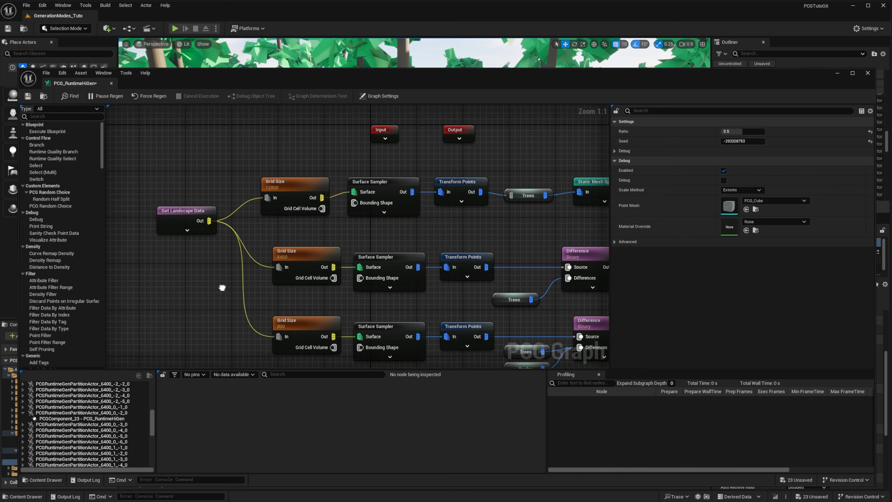
Review the graph settings and debug a 12800 partition actor's component, examining Get Landscape Data and the 12800 and 6400 Grid Size nodes
right_drag(214, 279, 174, 245)
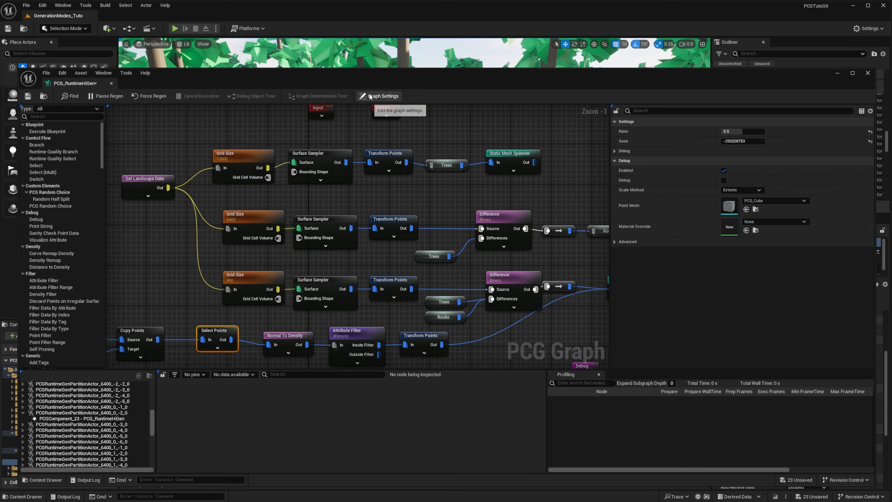
click(380, 96)
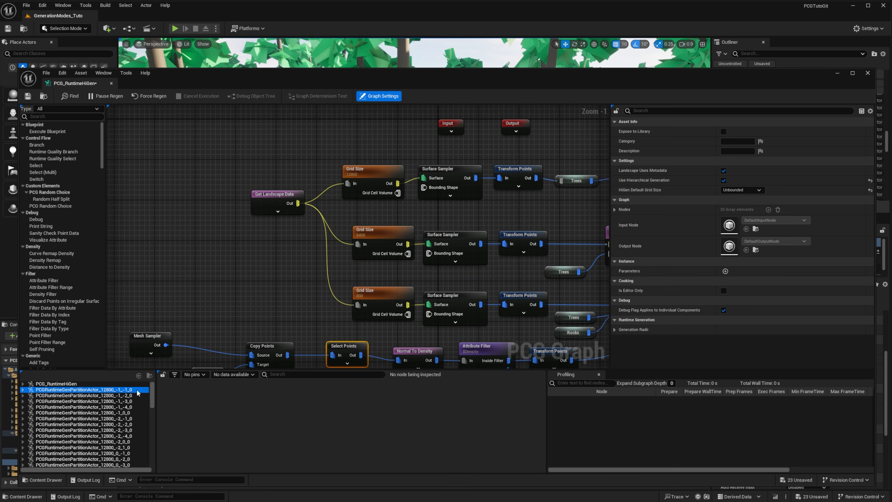
double_click(136, 391)
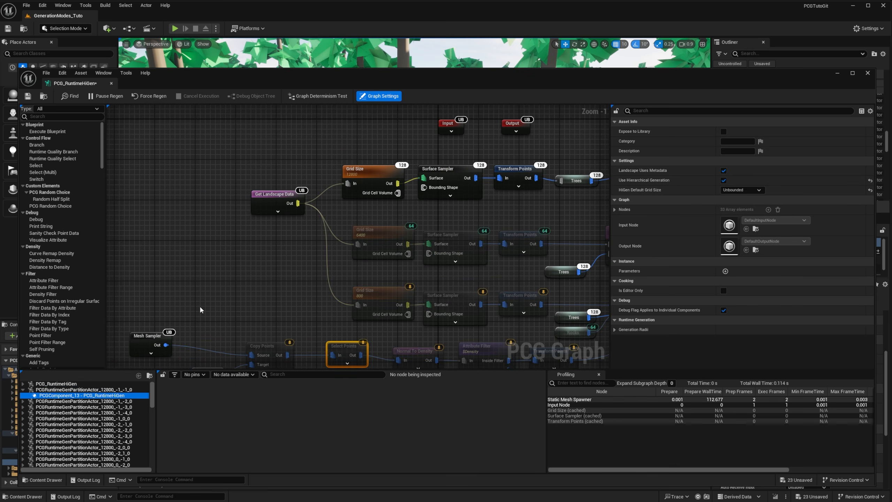
click(288, 195)
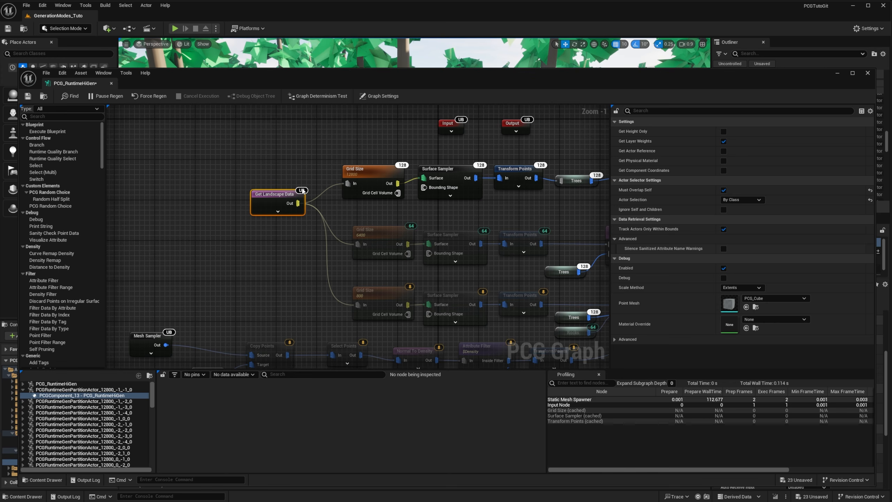
right_drag(328, 214, 263, 225)
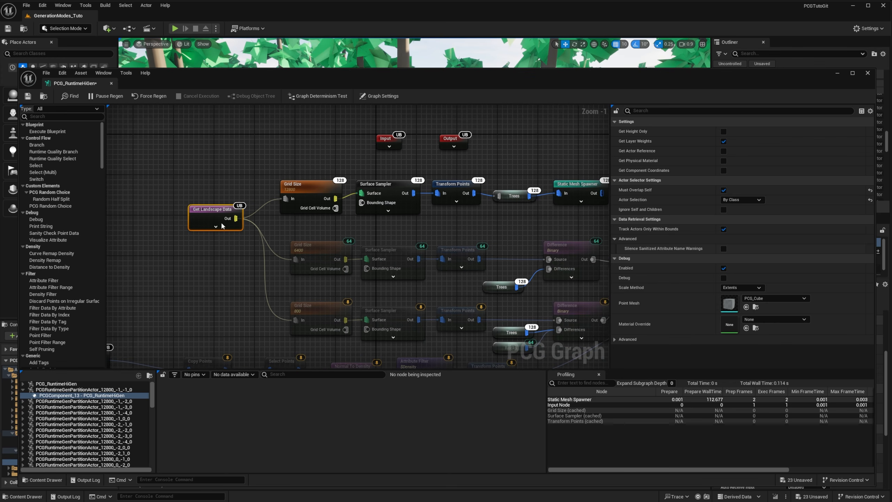
click(300, 192)
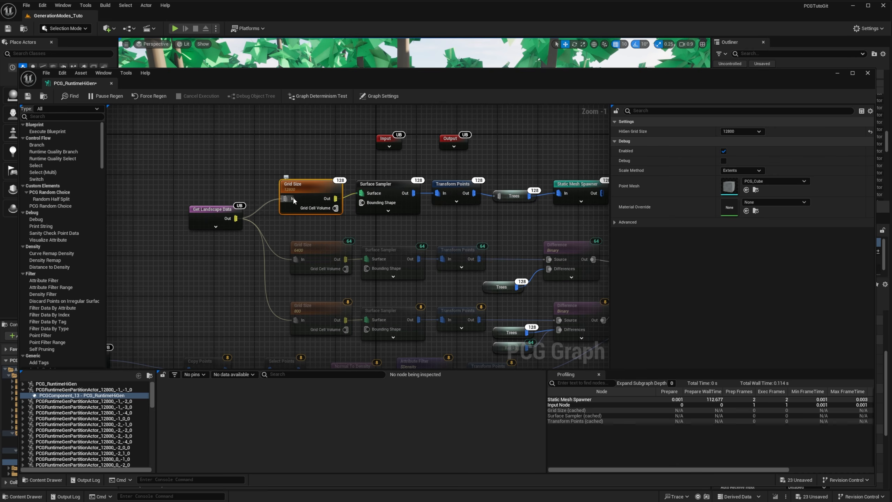
right_drag(310, 251, 276, 246)
click(277, 245)
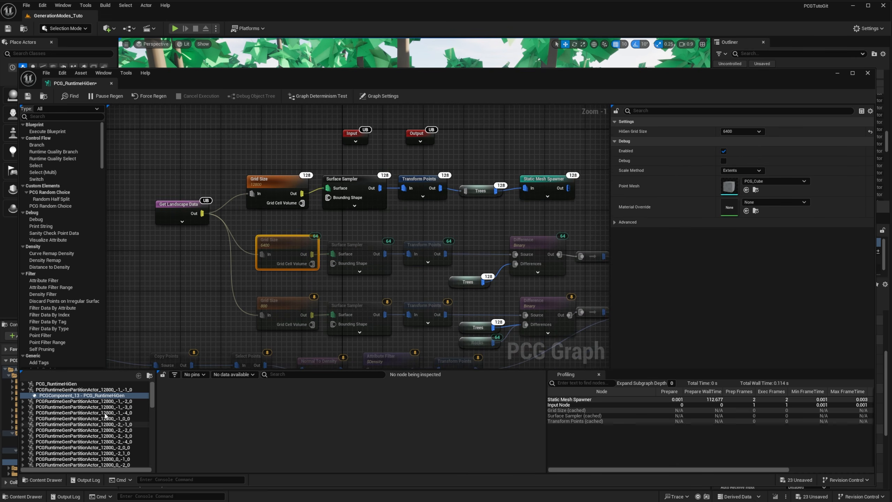
Debug an 800 partition actor's component, examining the Mesh Sampler and the Grid Size node following Rocks
right_drag(298, 245, 260, 194)
click(246, 251)
scroll(108, 441, down, 10)
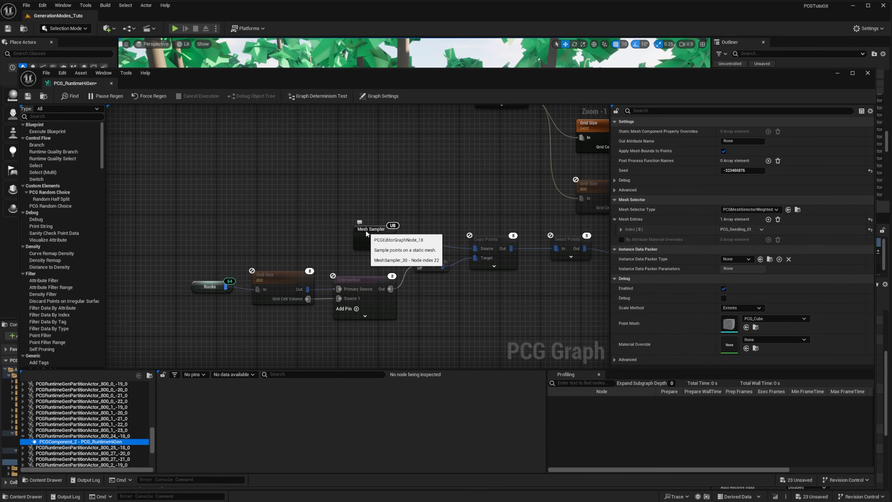
click(369, 239)
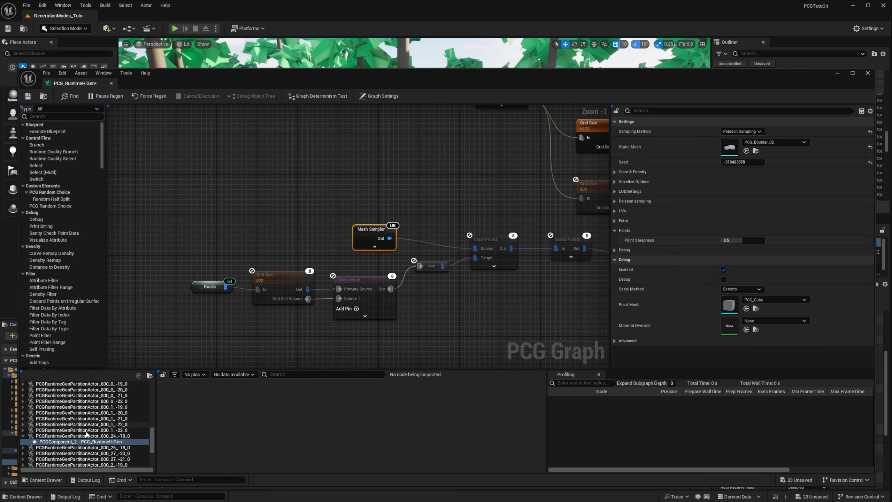
click(266, 256)
mouse_move(253, 266)
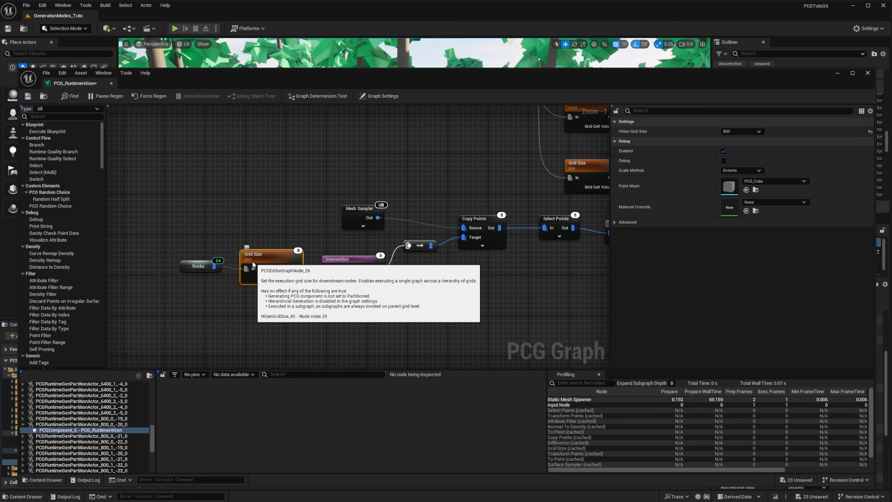